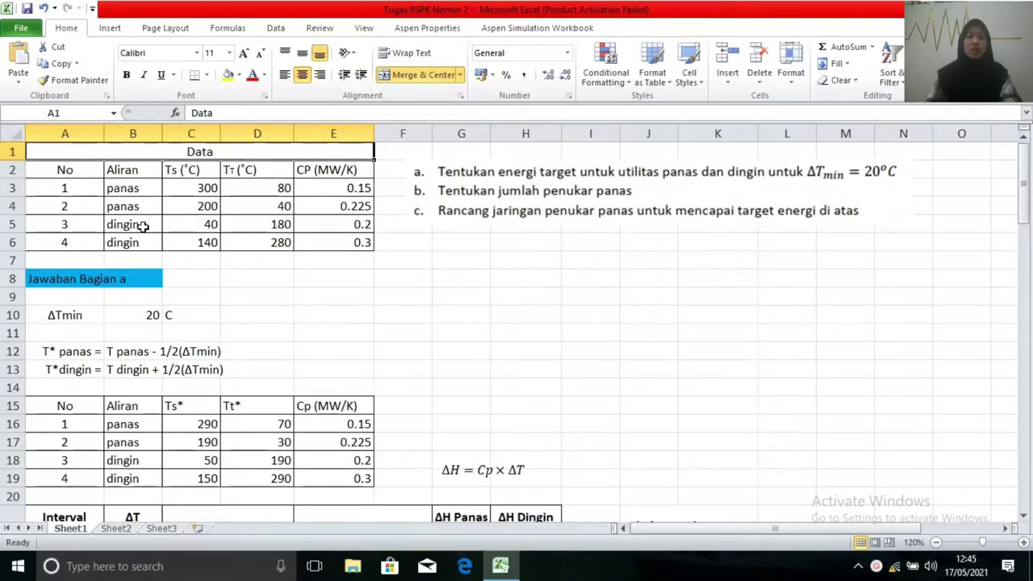
Review the stream data table and the ΔTmin and shifted-temperature equations under Jawaban Bagian a.
click(142, 226)
click(141, 241)
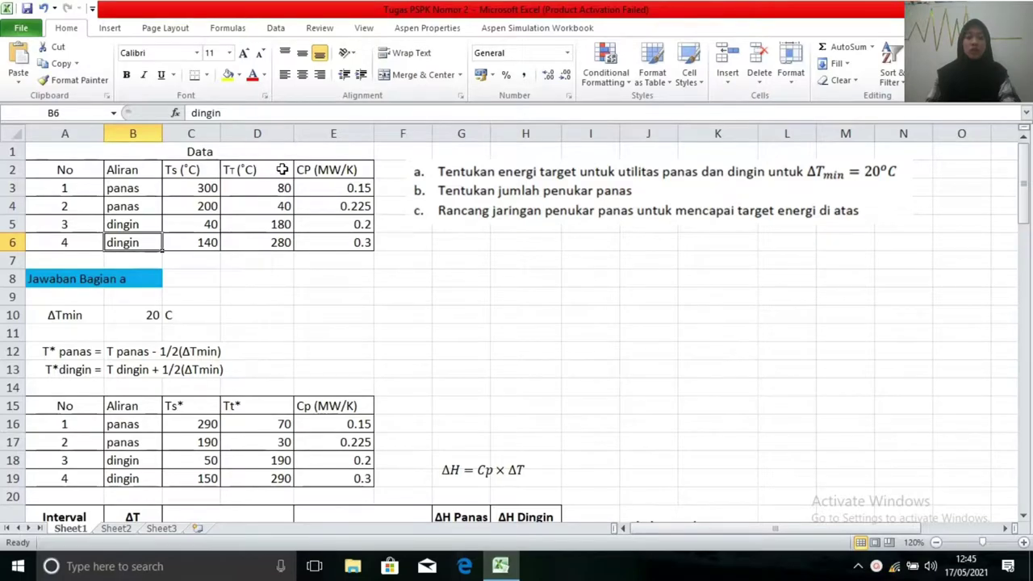
click(320, 169)
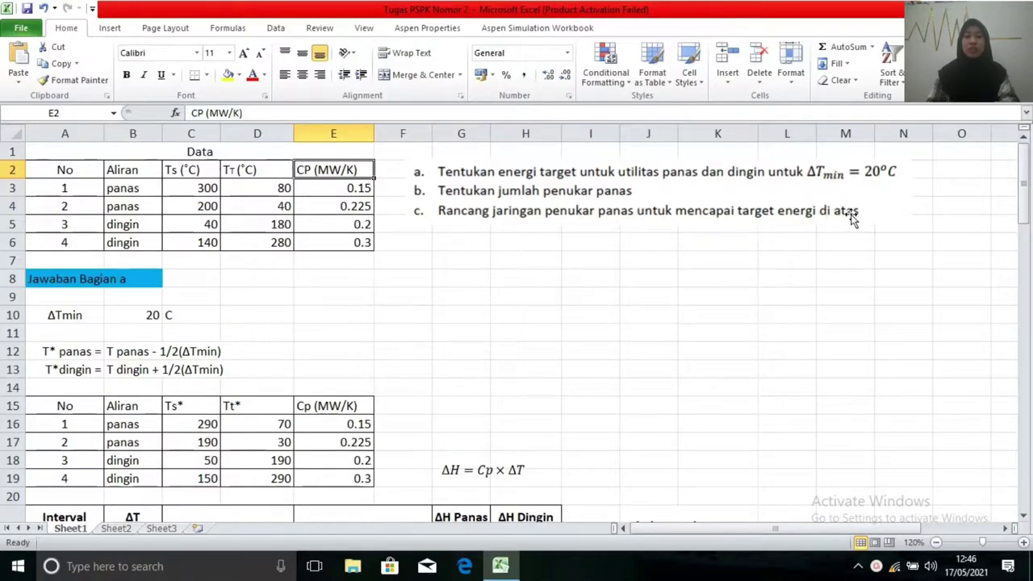
click(44, 278)
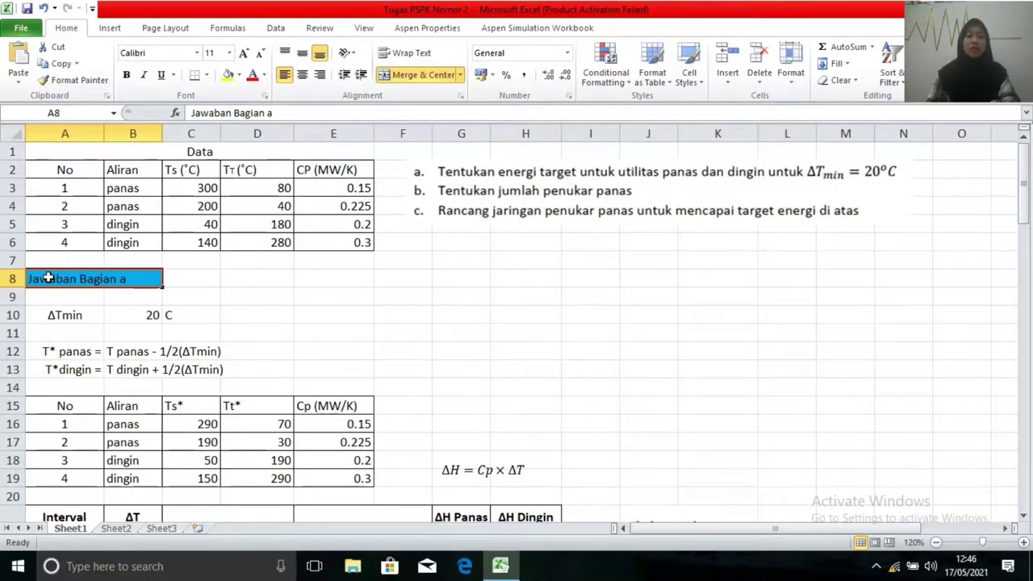
click(84, 318)
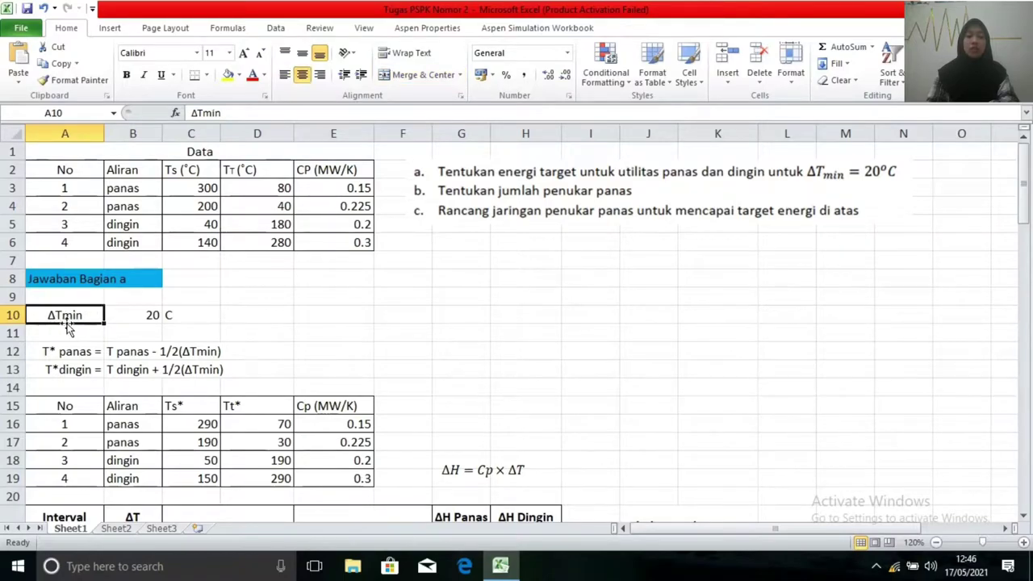
click(137, 315)
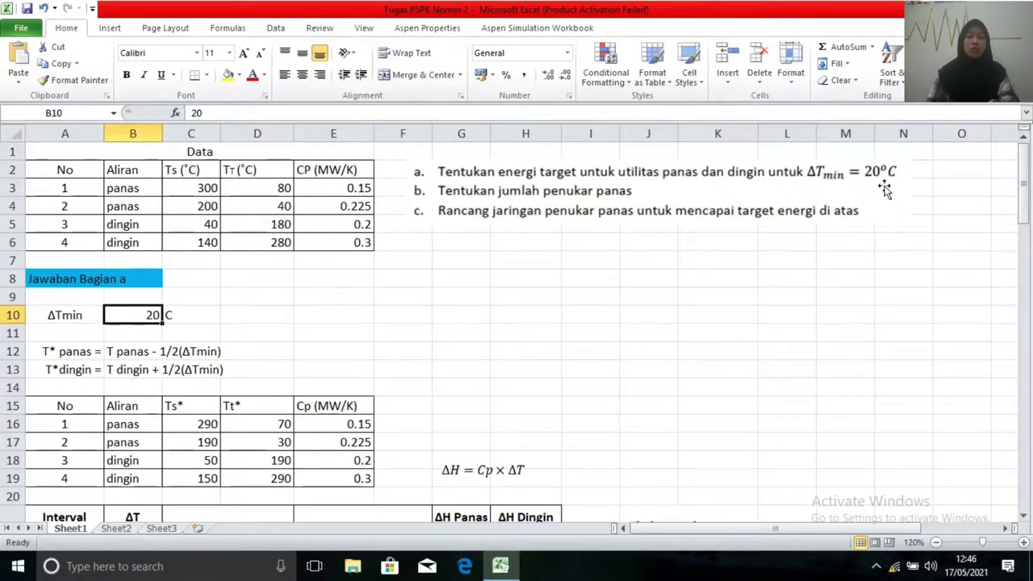
click(49, 355)
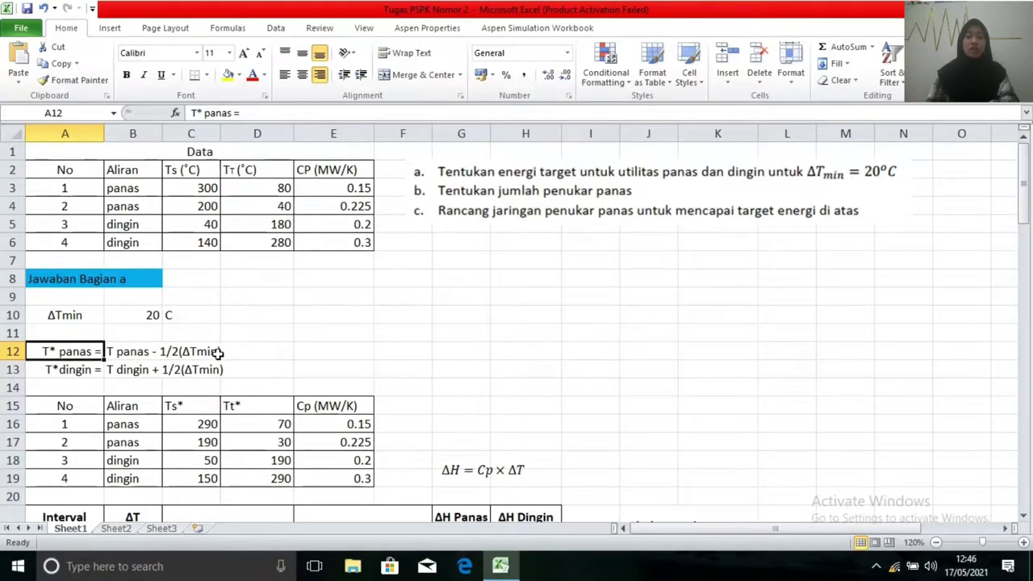
click(62, 371)
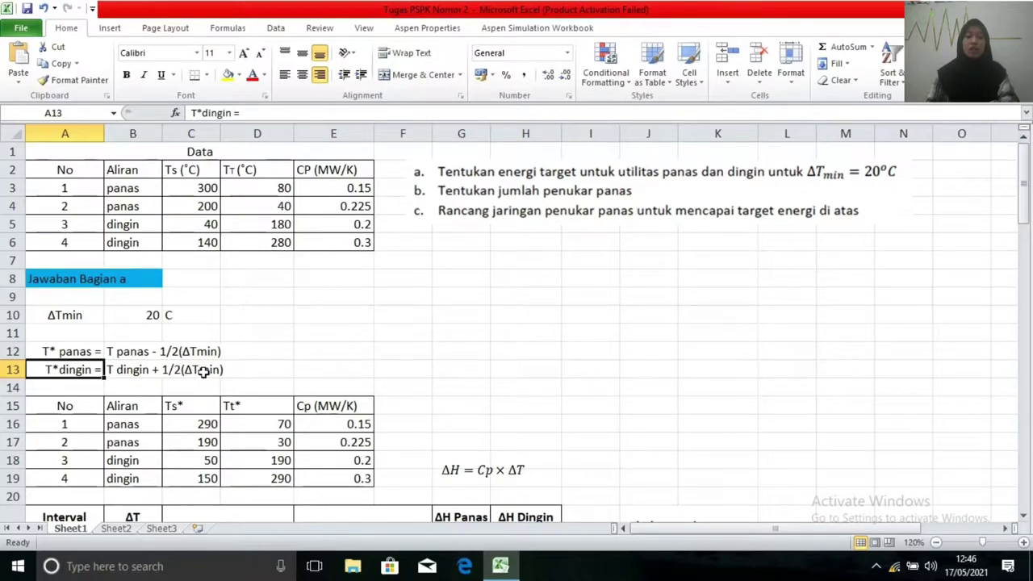
Inspect how Ts* and Tt* are calculated in C16:D19 for the hot and cold streams, including the formulas in C16 and C17.
drag(194, 422, 272, 480)
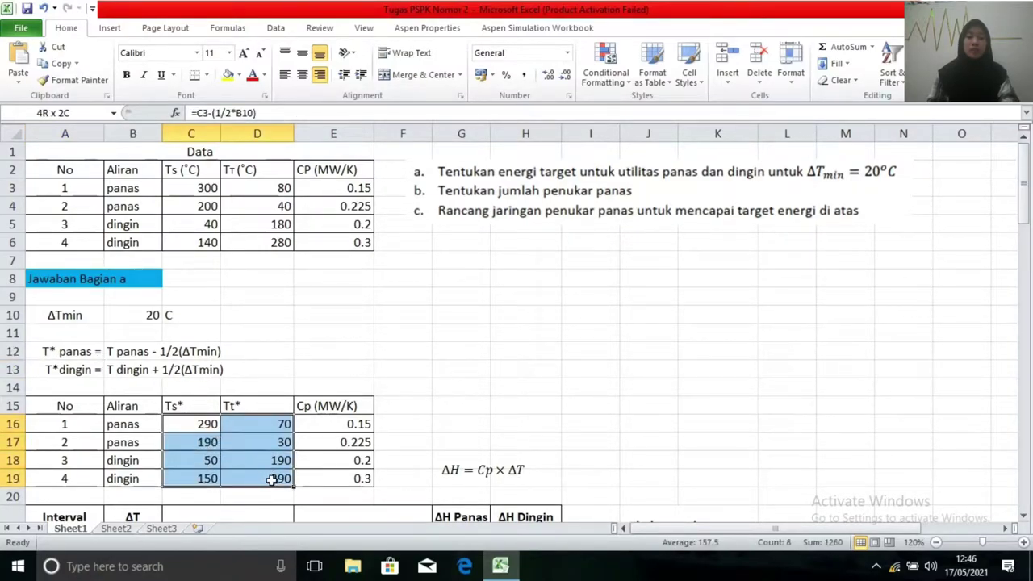
double_click(198, 423)
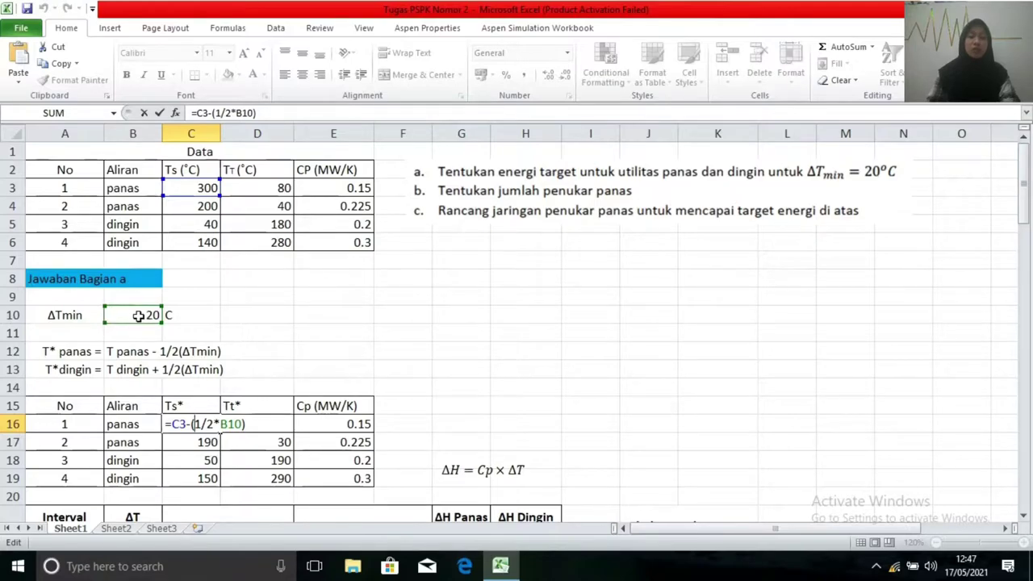
key(Return)
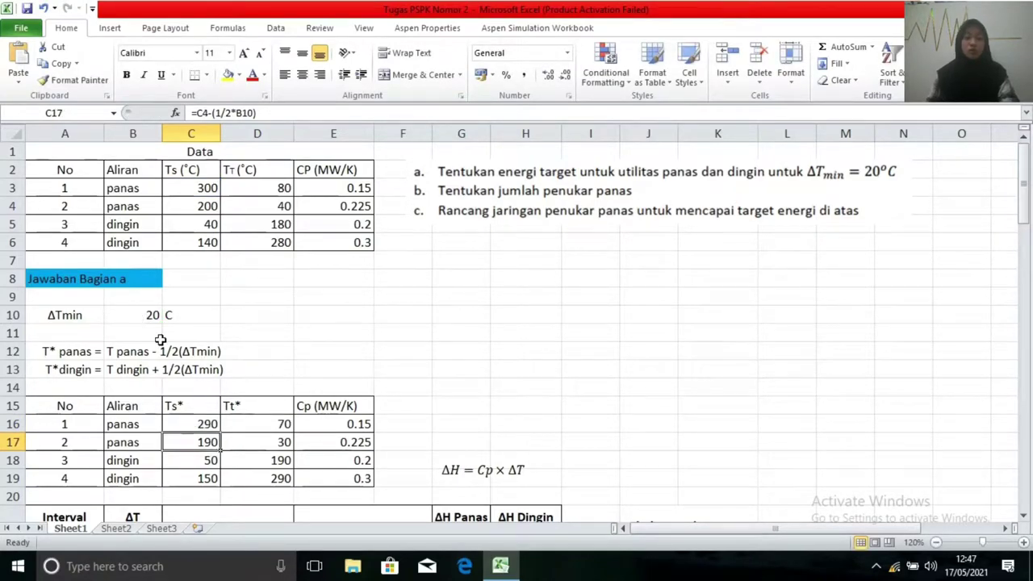
double_click(202, 441)
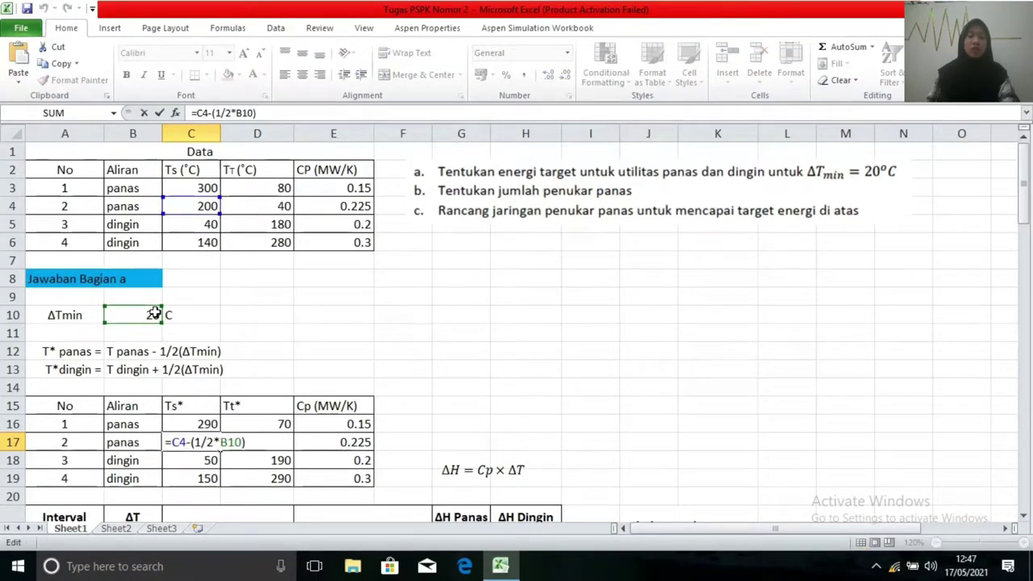
key(Return)
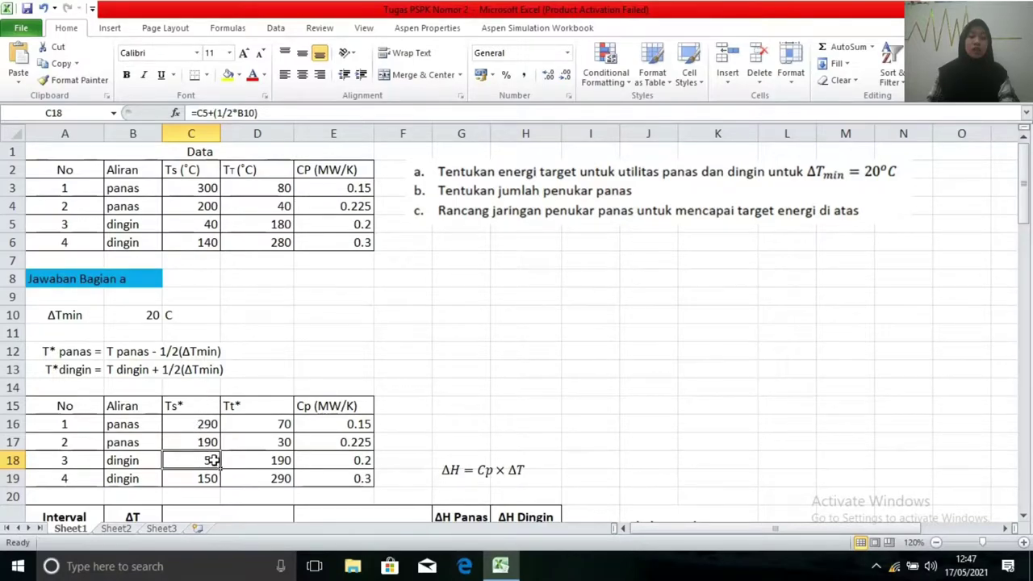
click(247, 402)
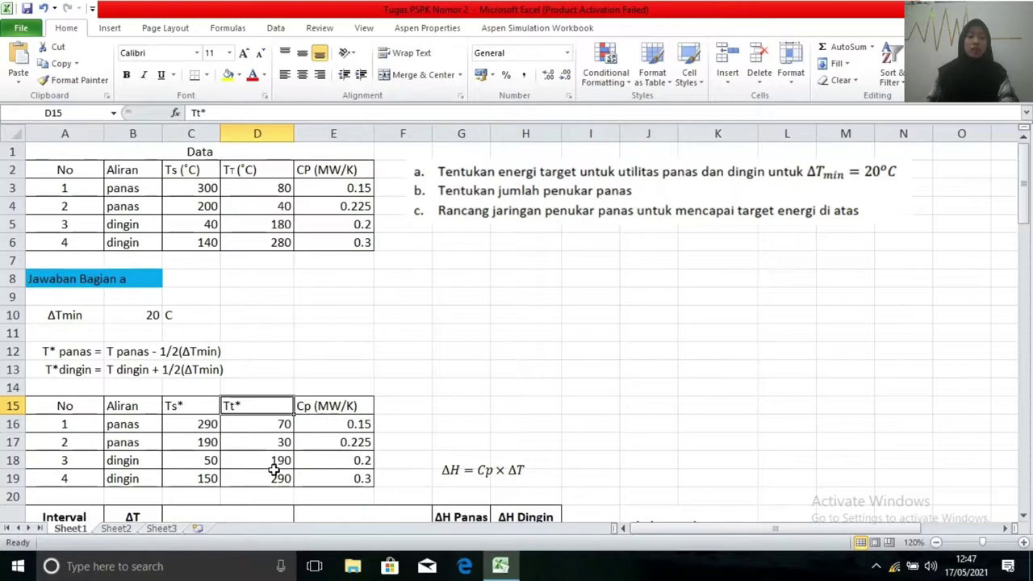
click(365, 407)
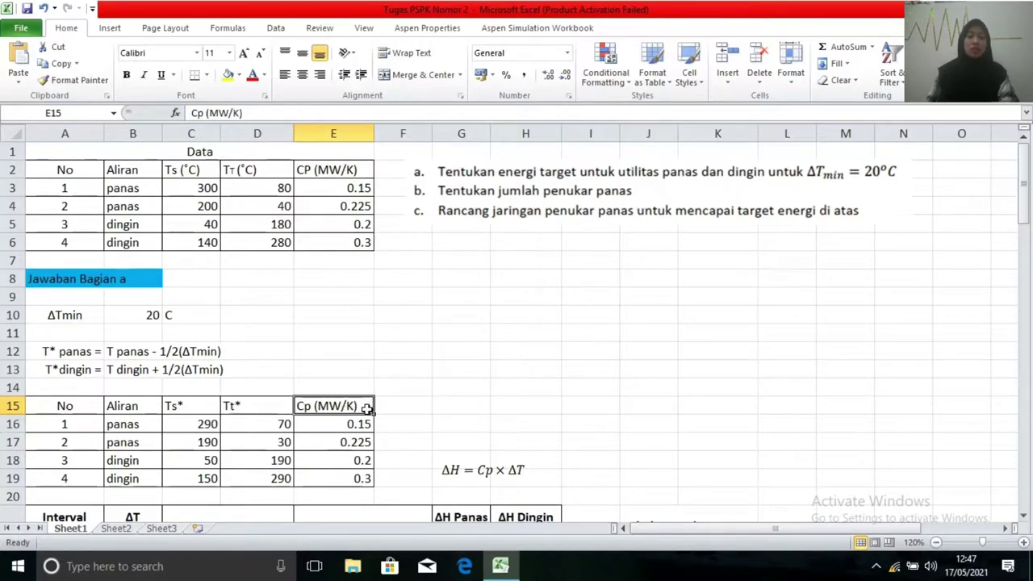
drag(208, 420, 258, 468)
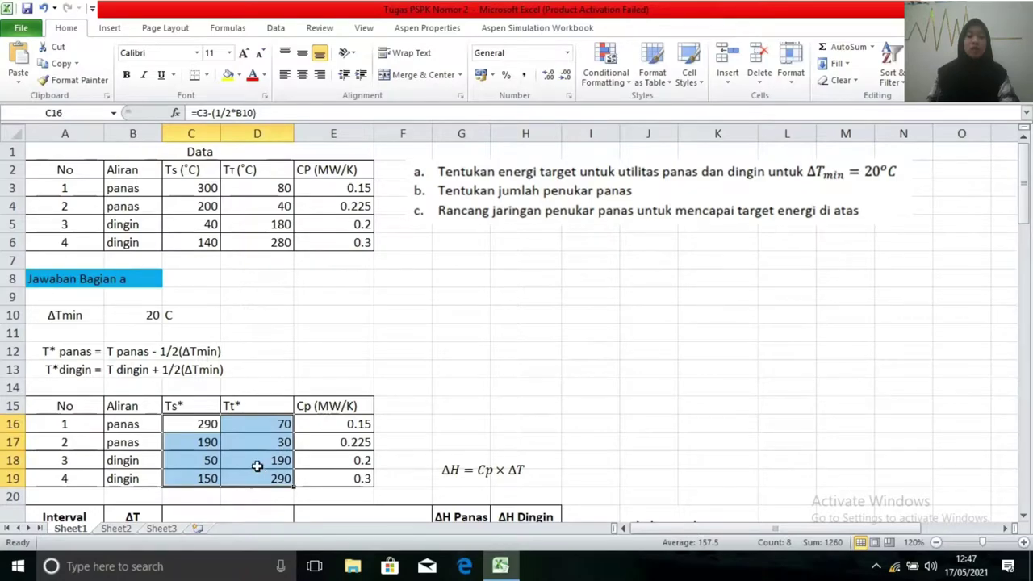
click(208, 426)
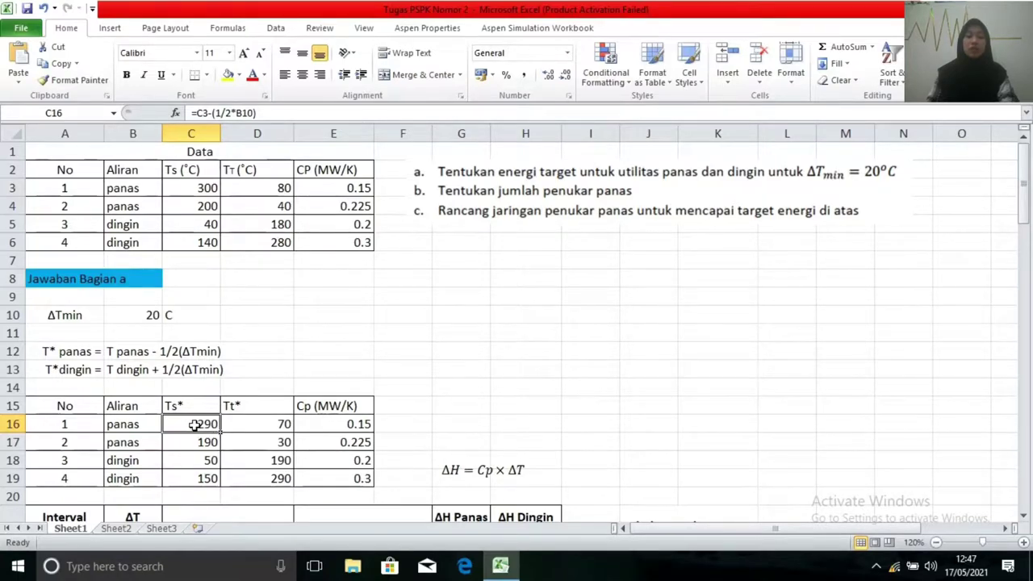
click(281, 443)
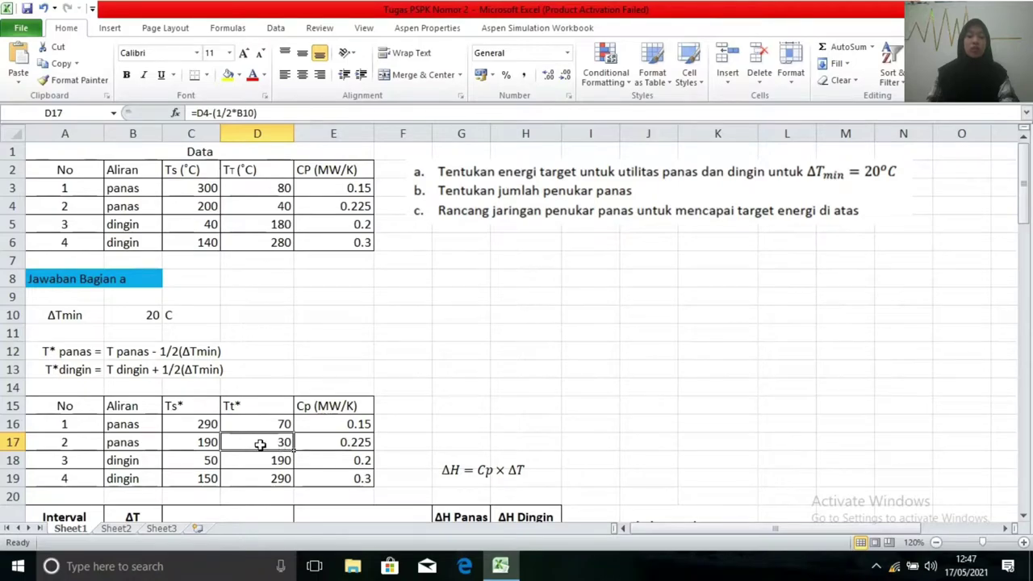
Examine the ΔT interval formulas in B23, B25, B27, B29 and B31 of the interval temperature table.
scroll(262, 442, down, 4)
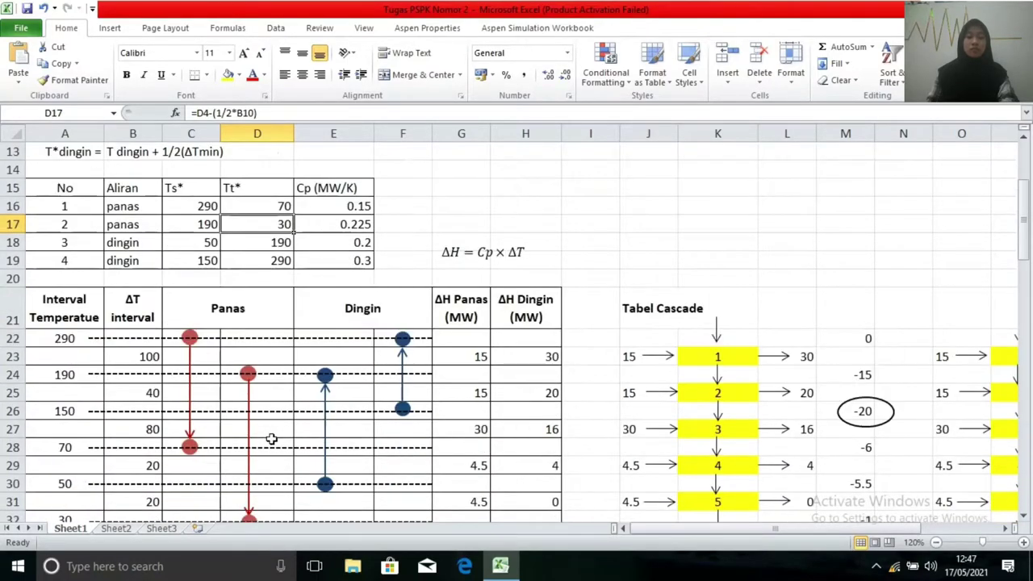
scroll(269, 437, down, 1)
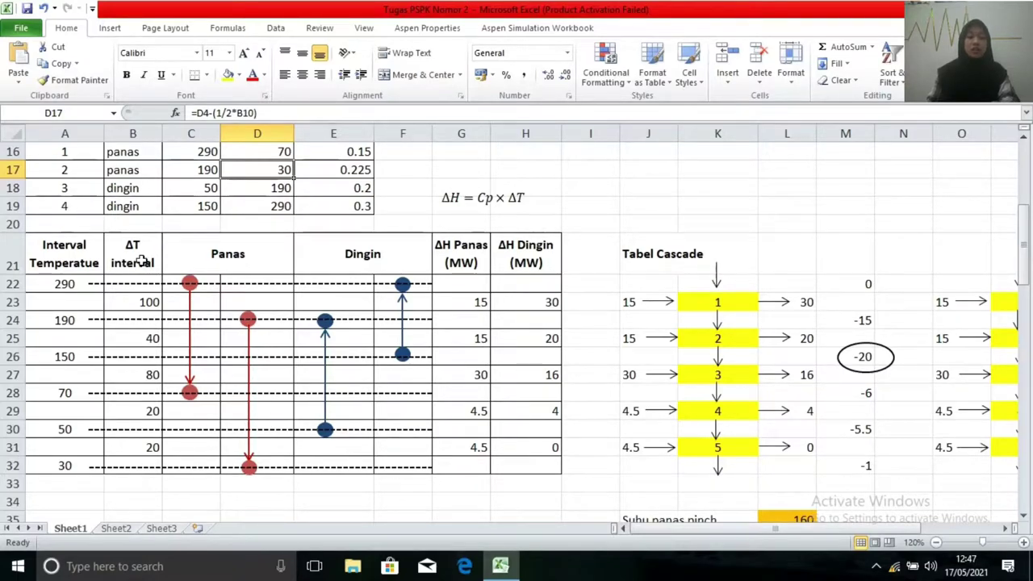
click(133, 303)
double_click(133, 303)
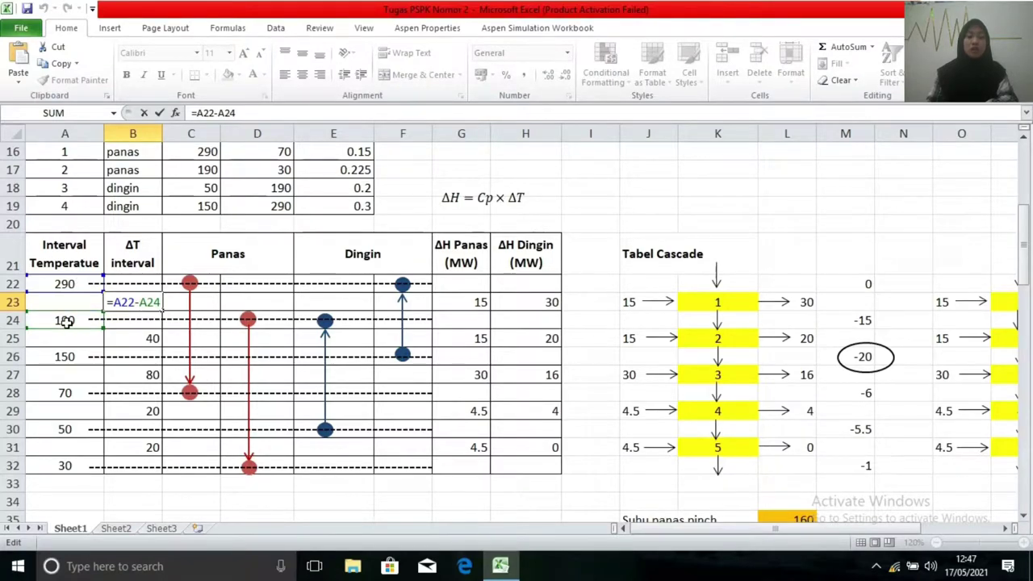
key(Return)
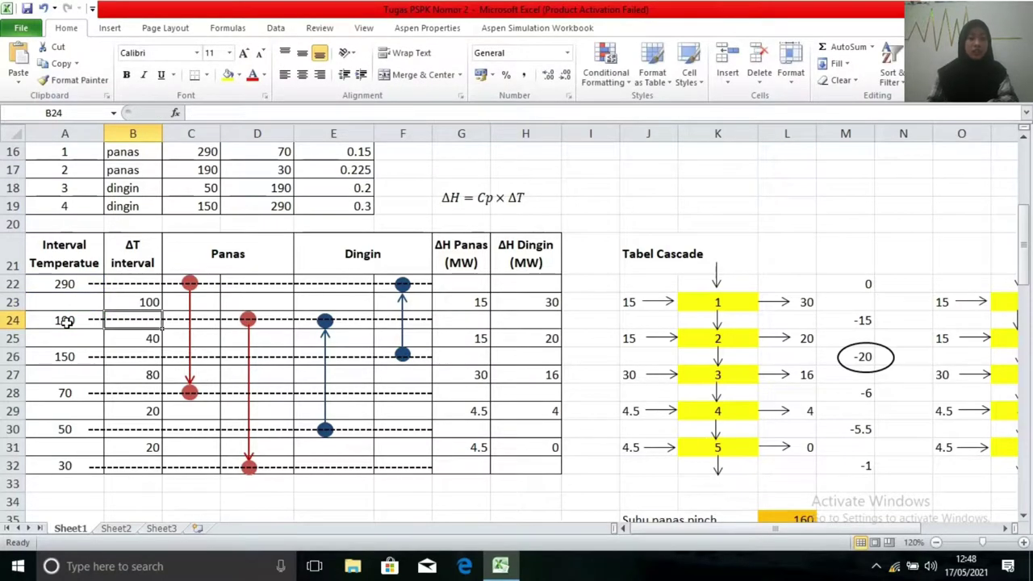
double_click(152, 337)
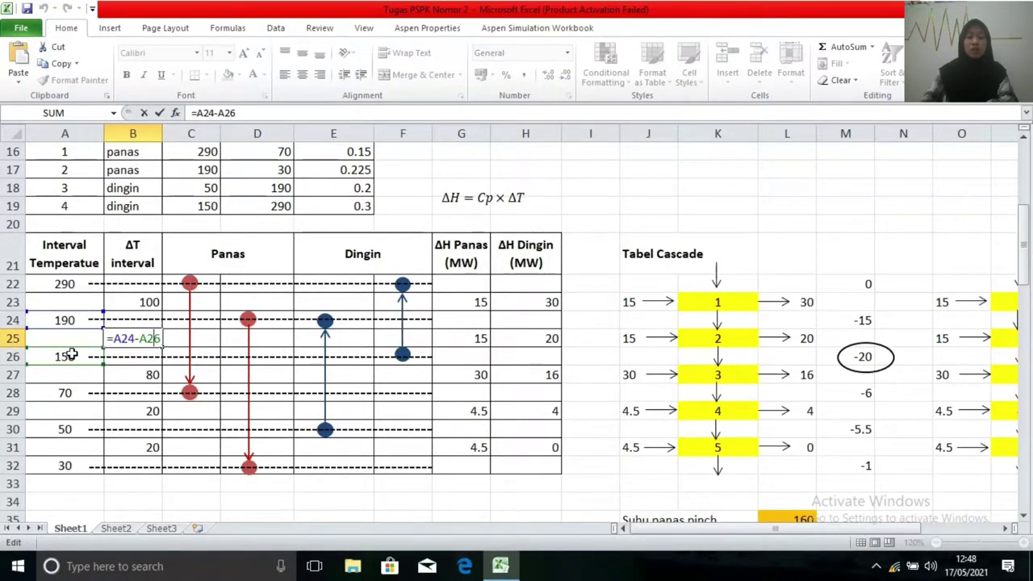
key(Return)
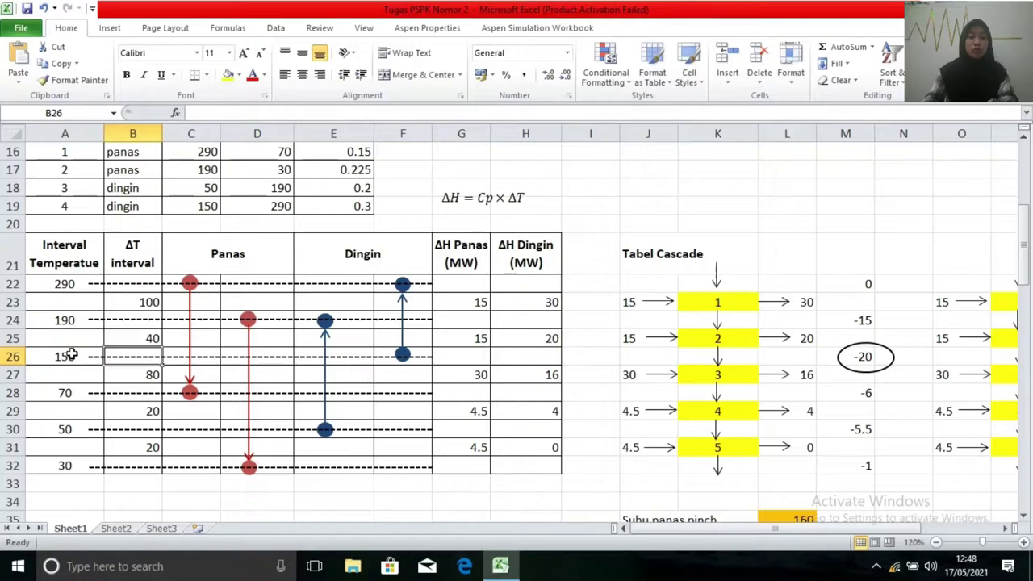
click(152, 372)
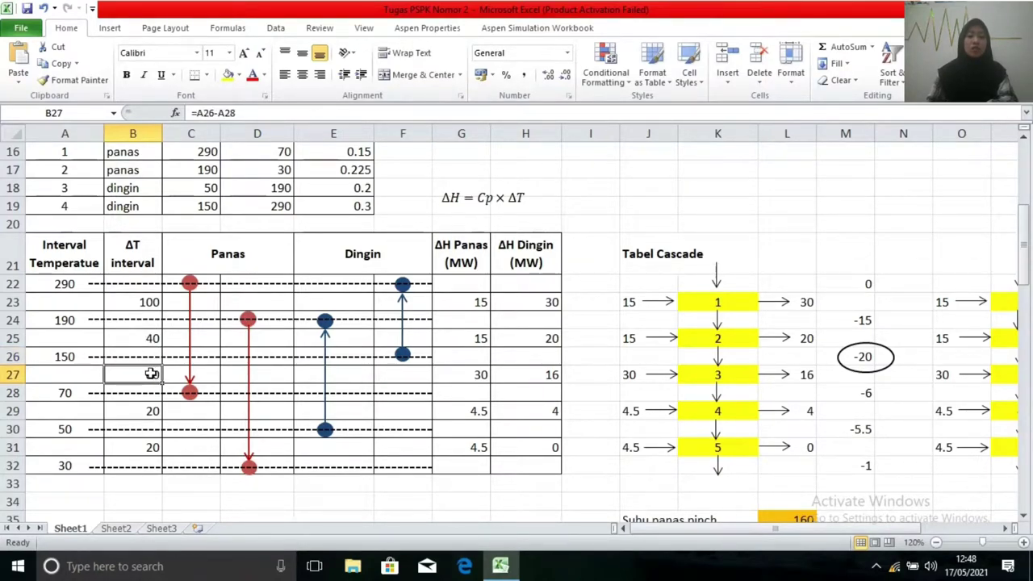
click(155, 411)
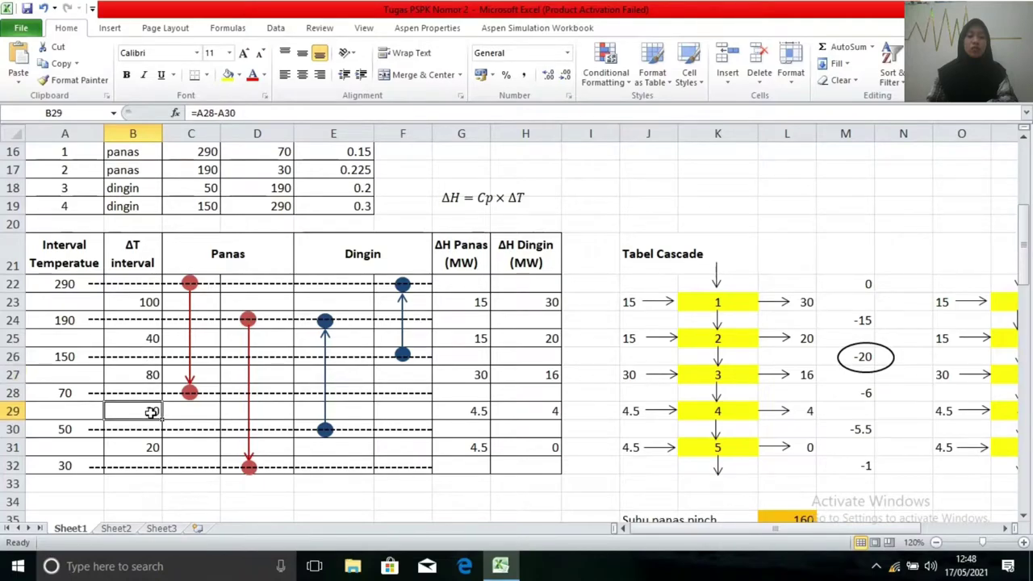
click(147, 446)
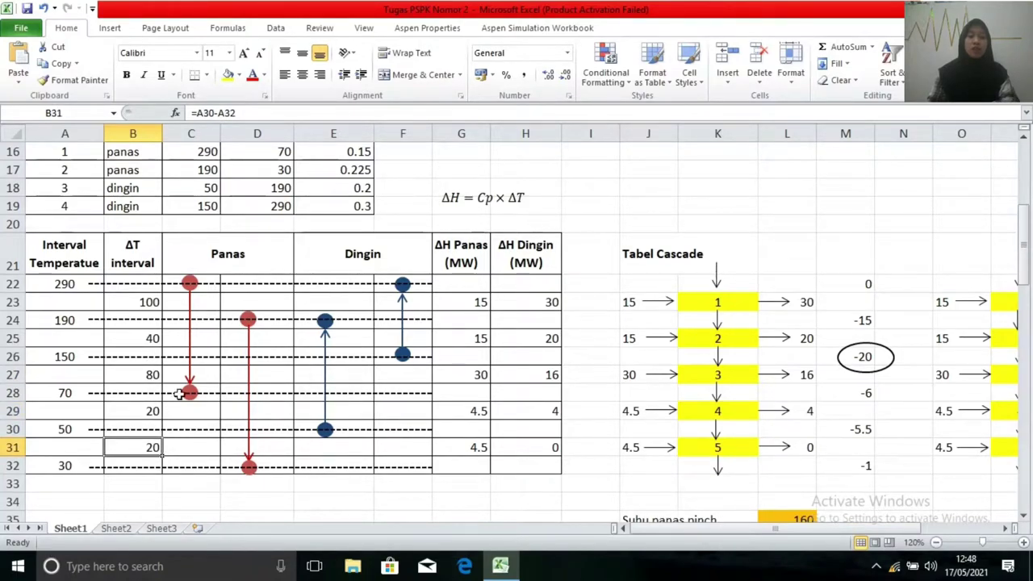
Compare the Ts* and Tt* values of hot streams 1 and 2 with their arrows under Panas in the interval diagram.
click(197, 258)
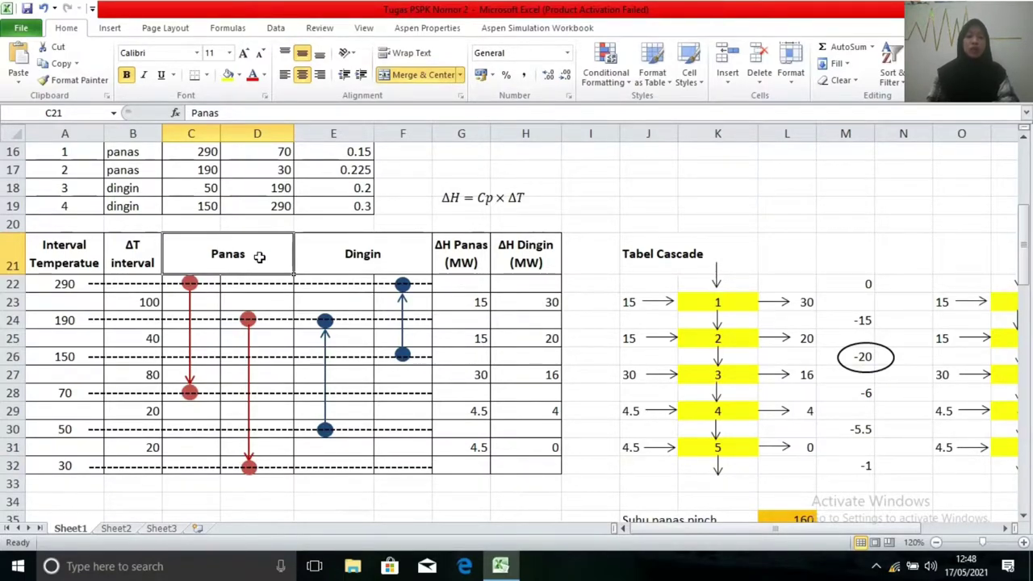
click(343, 255)
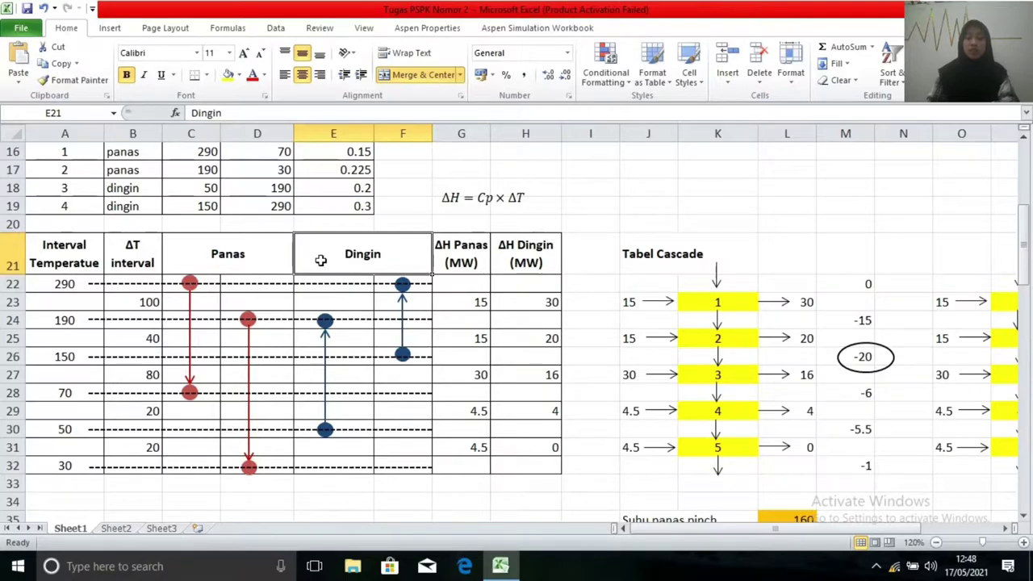
click(241, 256)
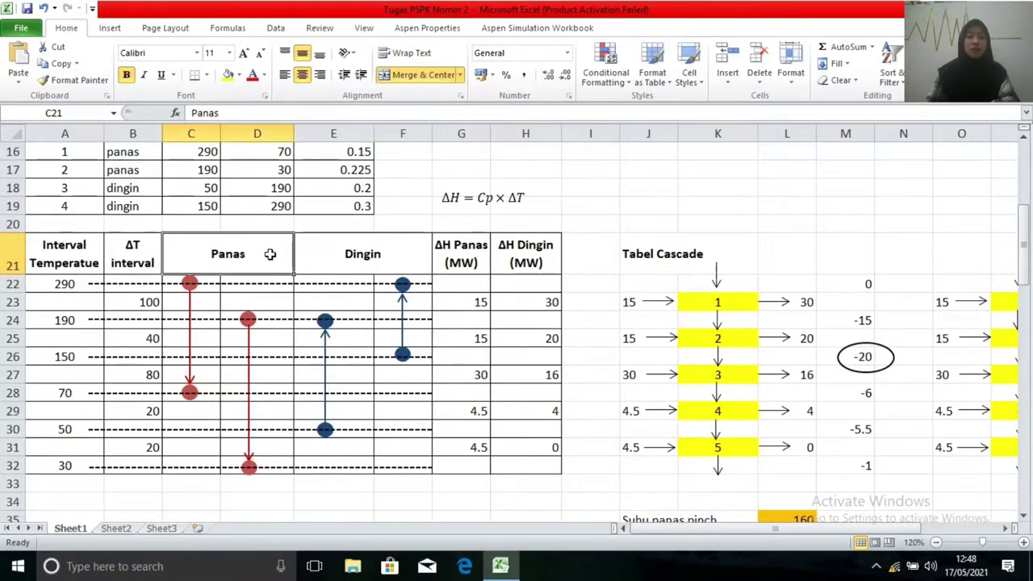
scroll(269, 253, up, 1)
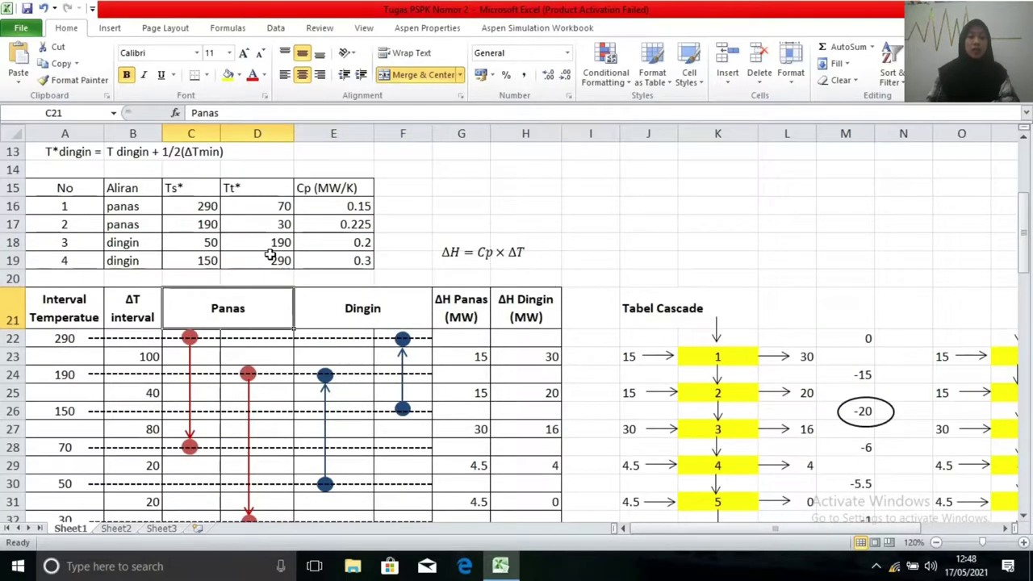
click(78, 203)
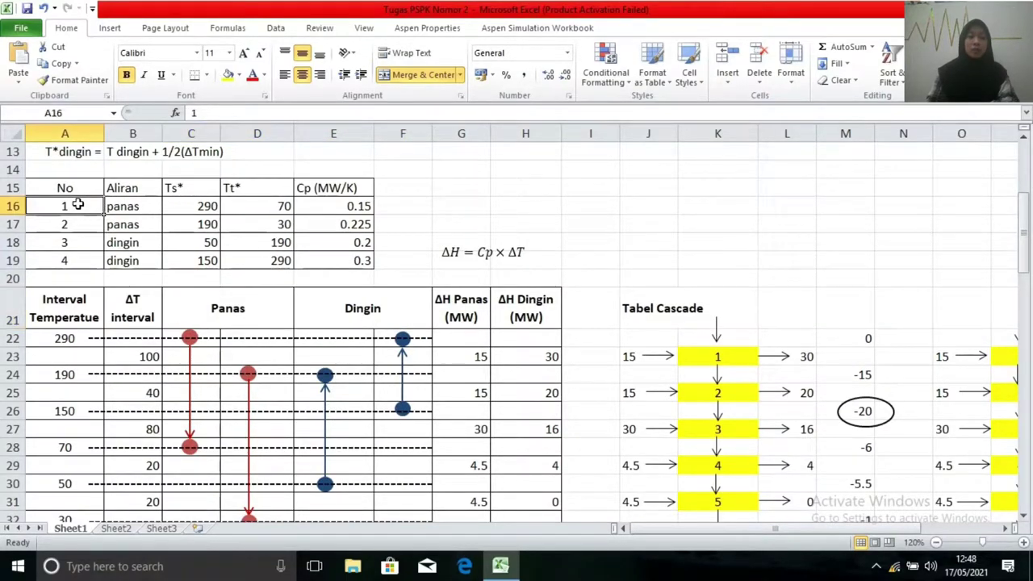
click(207, 207)
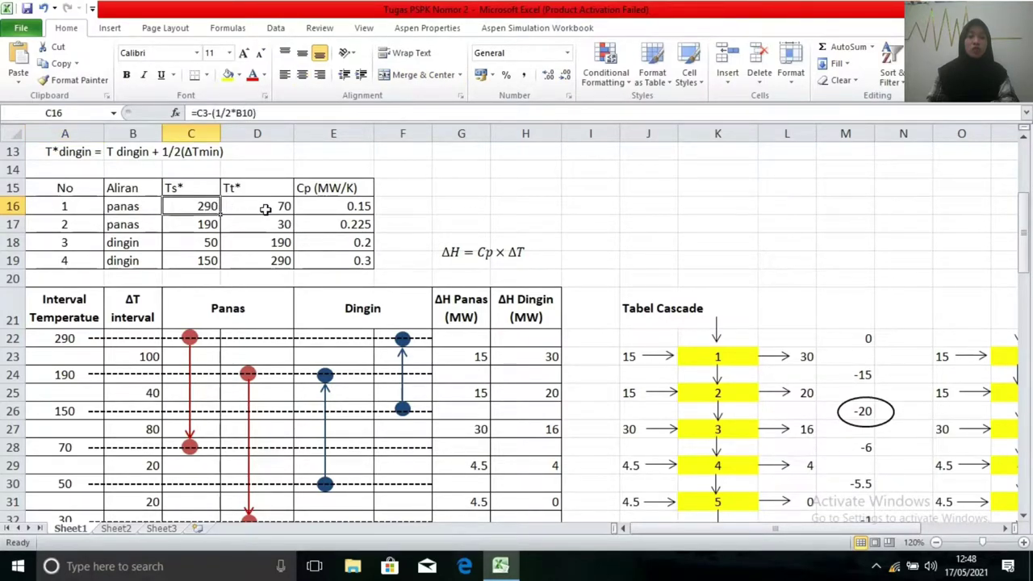
click(265, 209)
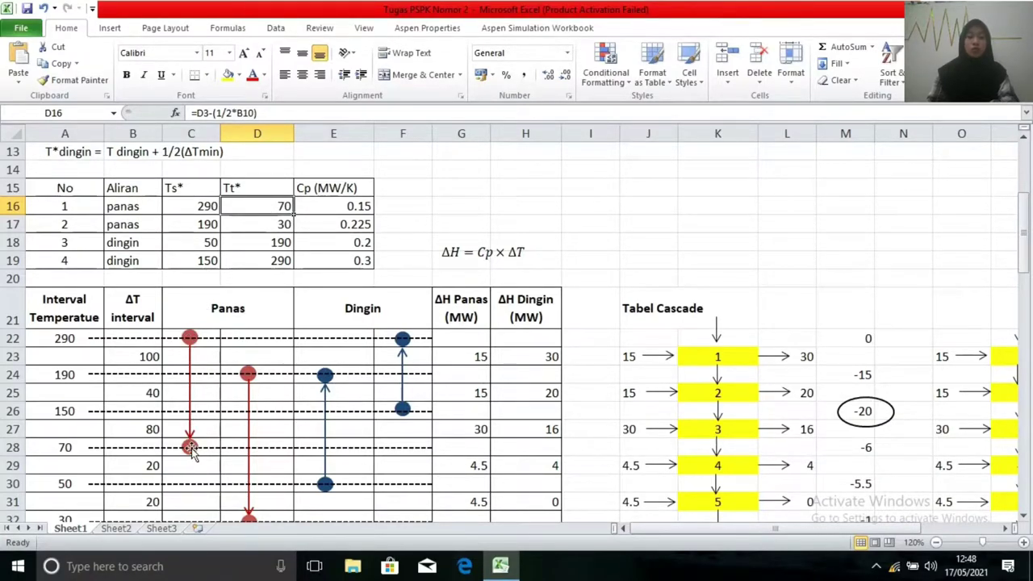
click(205, 220)
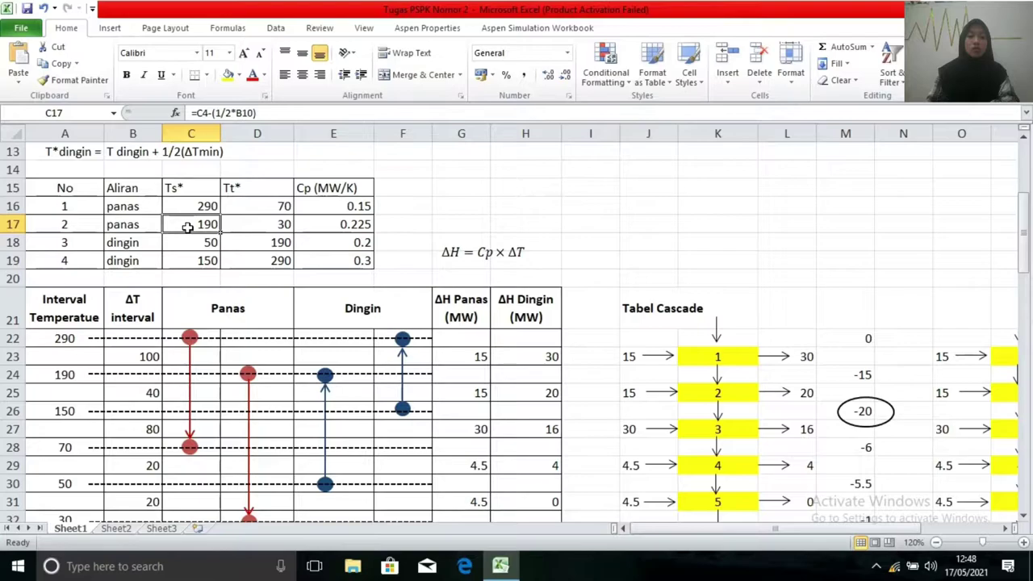
click(272, 225)
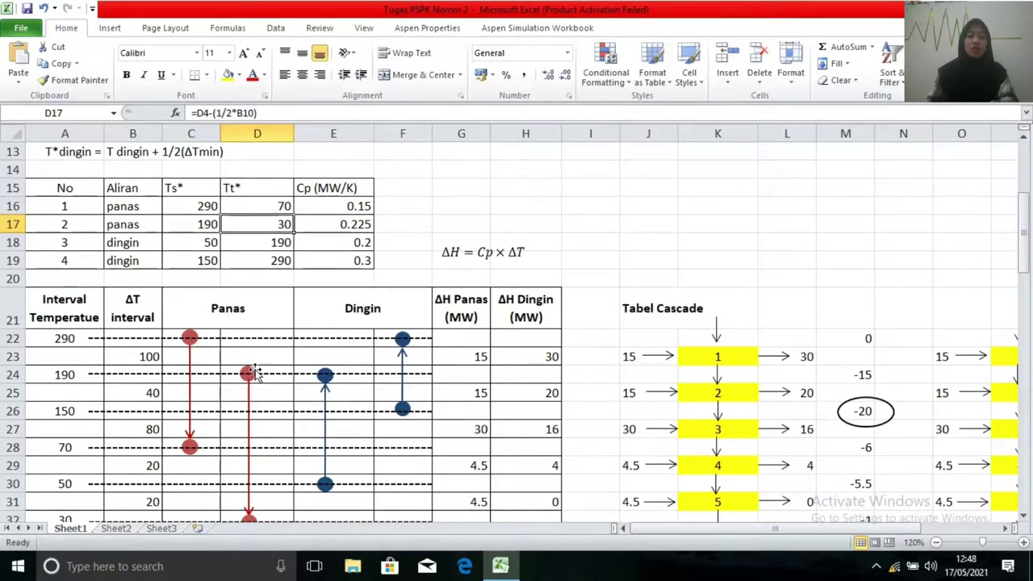
Compare the Ts* and Tt* values of cold streams 3 and 4 with their arrows under Dingin in the interval diagram.
scroll(254, 371, down, 1)
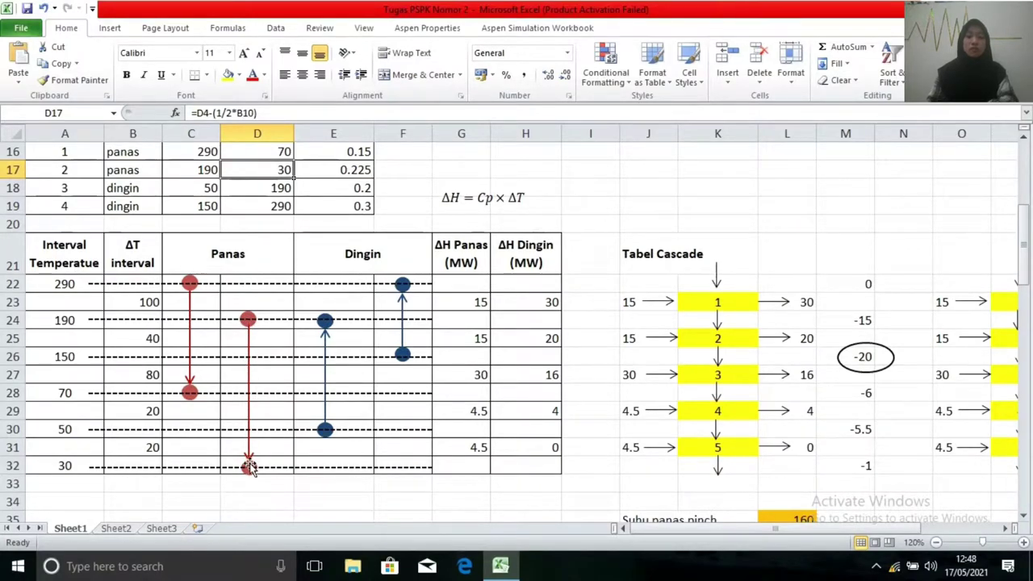
scroll(328, 295, up, 1)
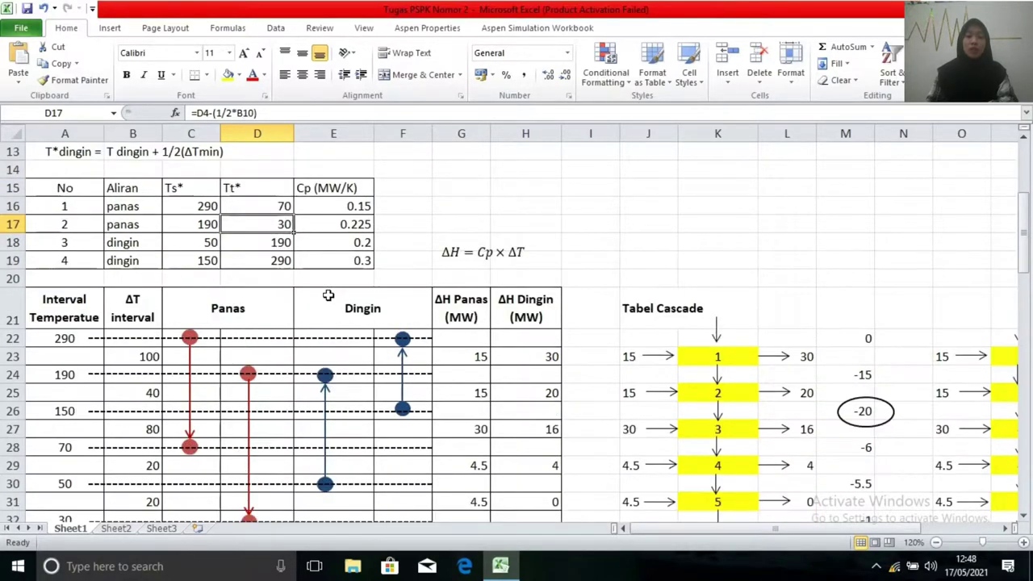
click(204, 243)
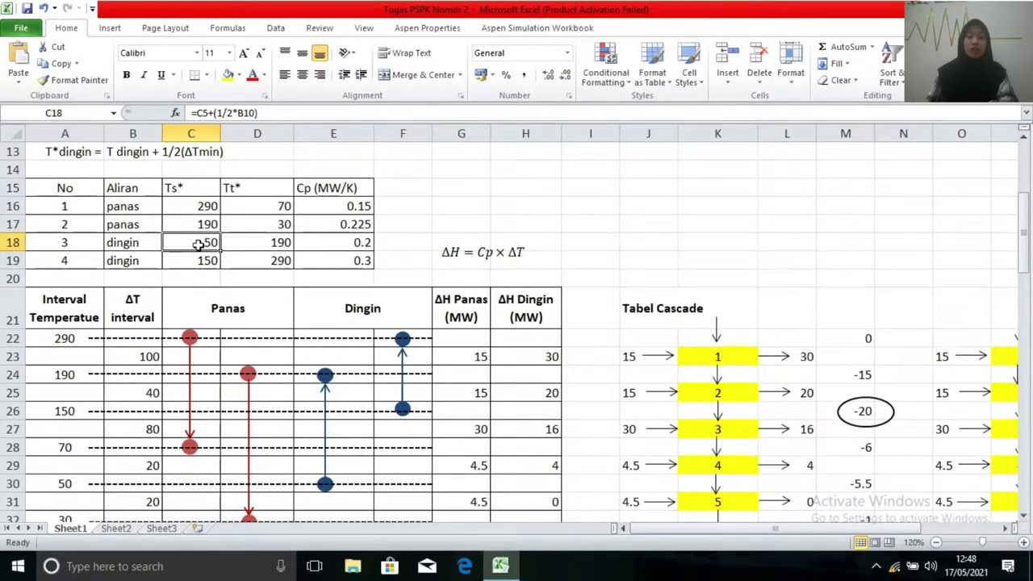
click(284, 242)
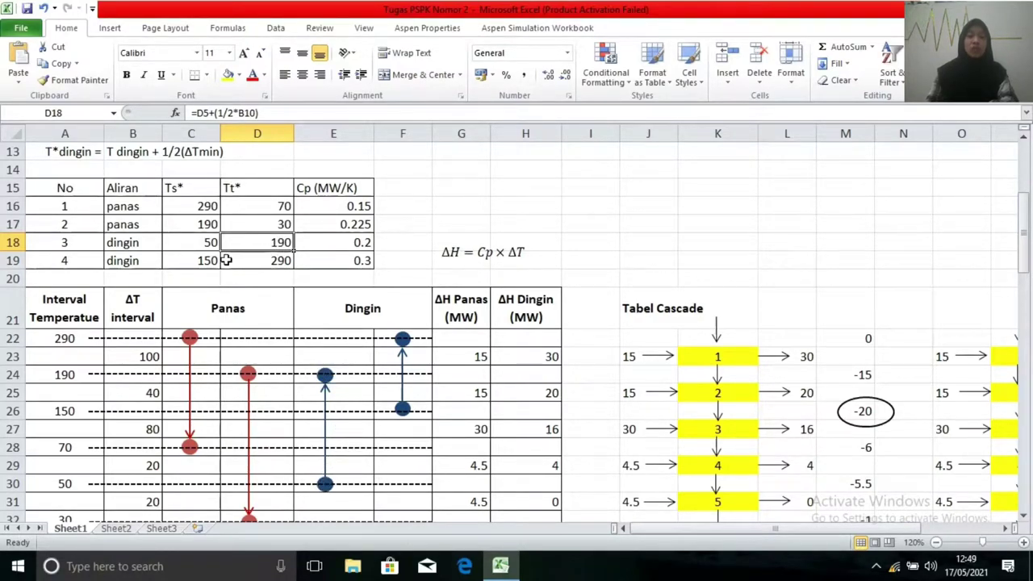
click(195, 263)
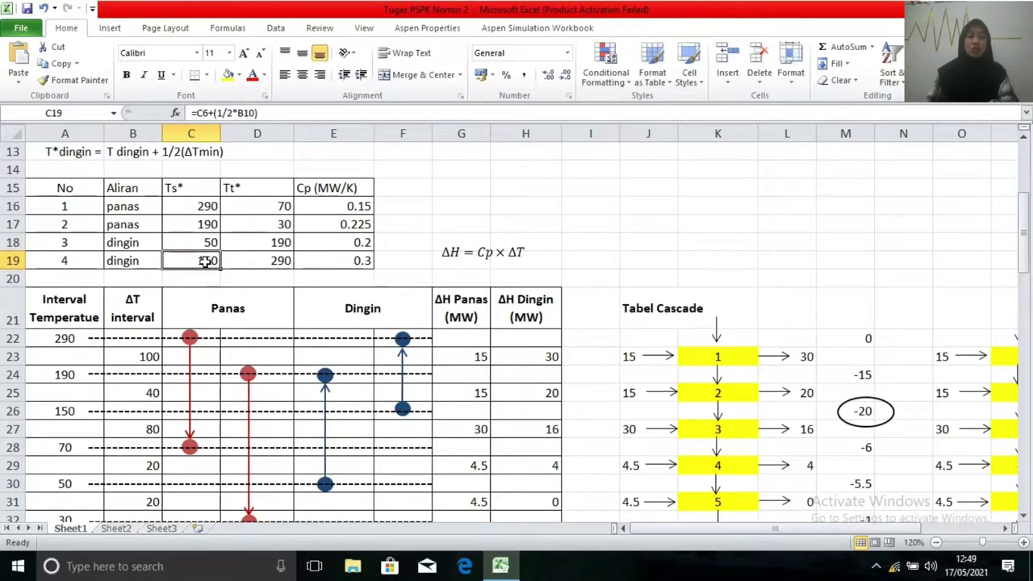
click(277, 260)
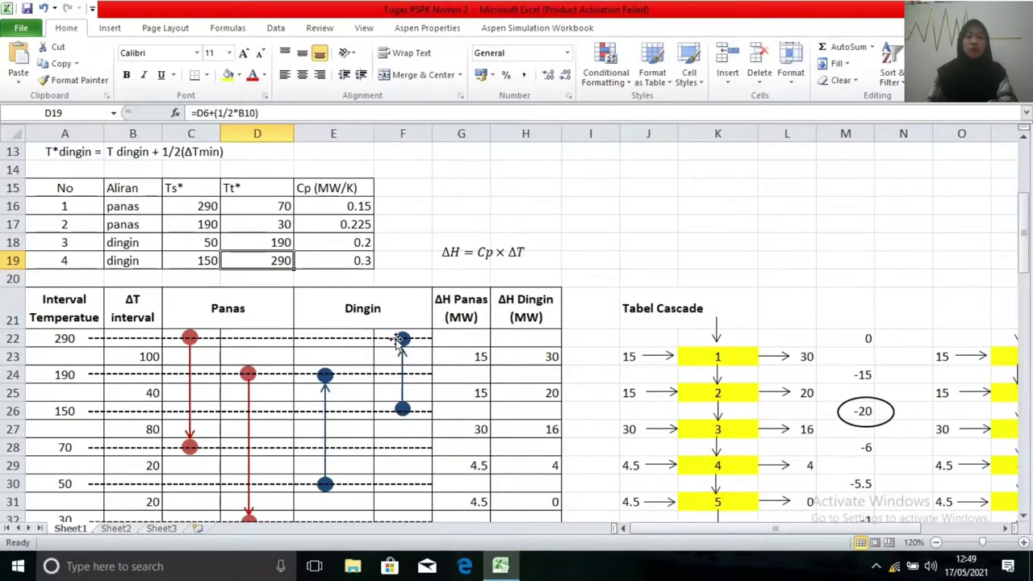
Review the ΔH Panas and ΔH Dingin column headings and the 290 to 190 temperature interval.
click(471, 318)
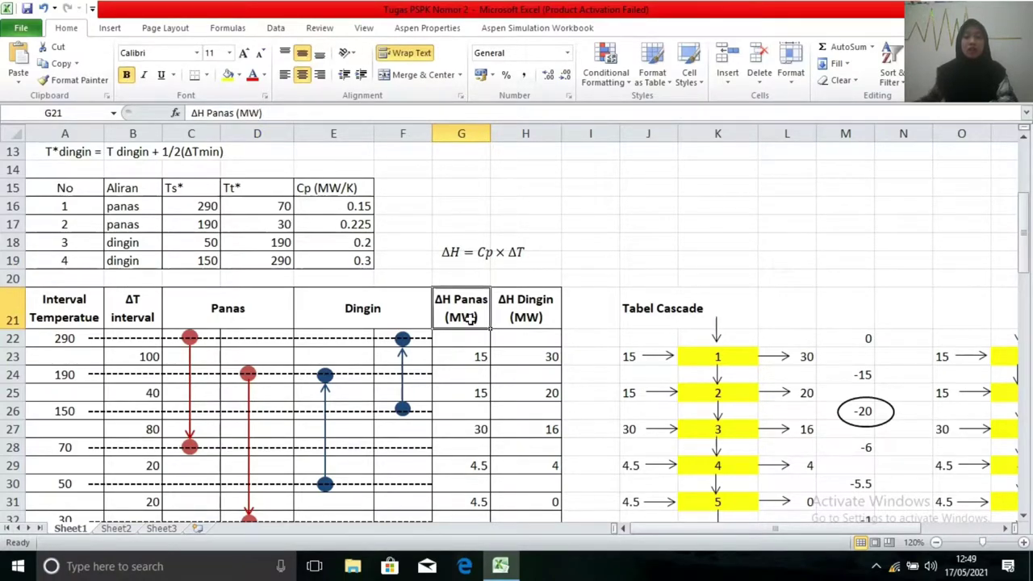
click(521, 303)
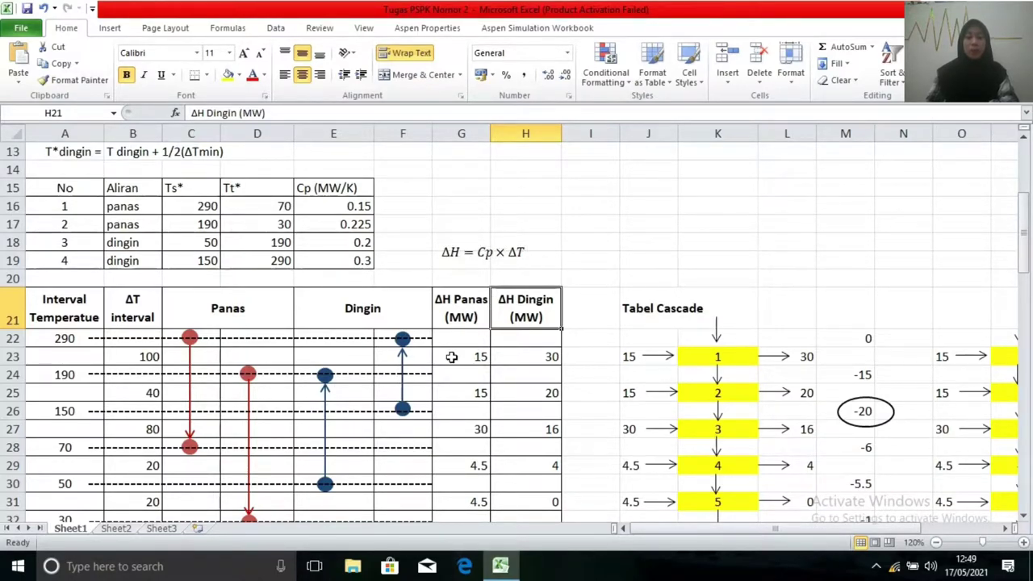
click(67, 339)
click(66, 374)
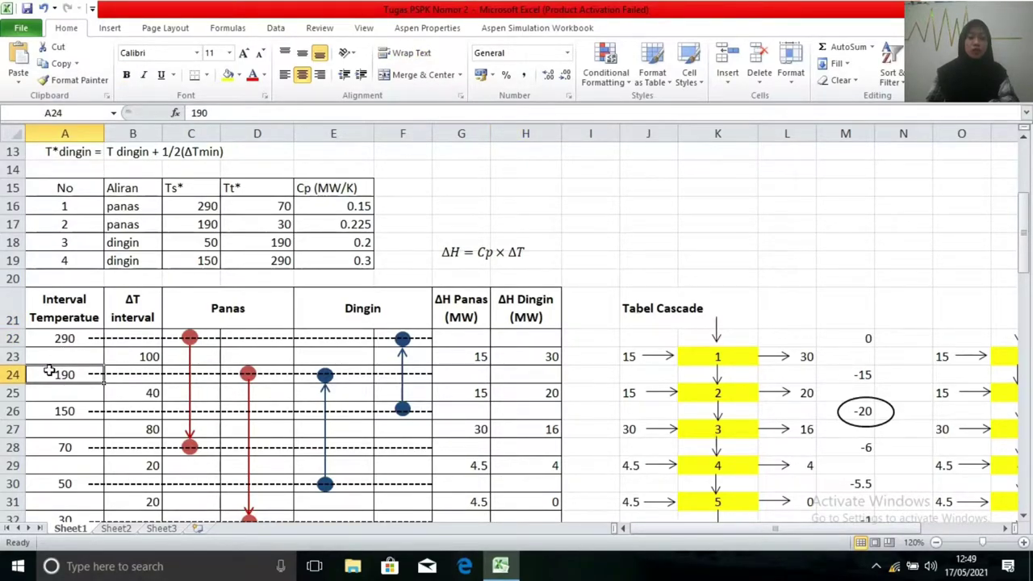
Trace hot stream 1 through the first interval and examine the ΔH Panas formula in G23 against its Cp in E16.
click(190, 338)
click(190, 356)
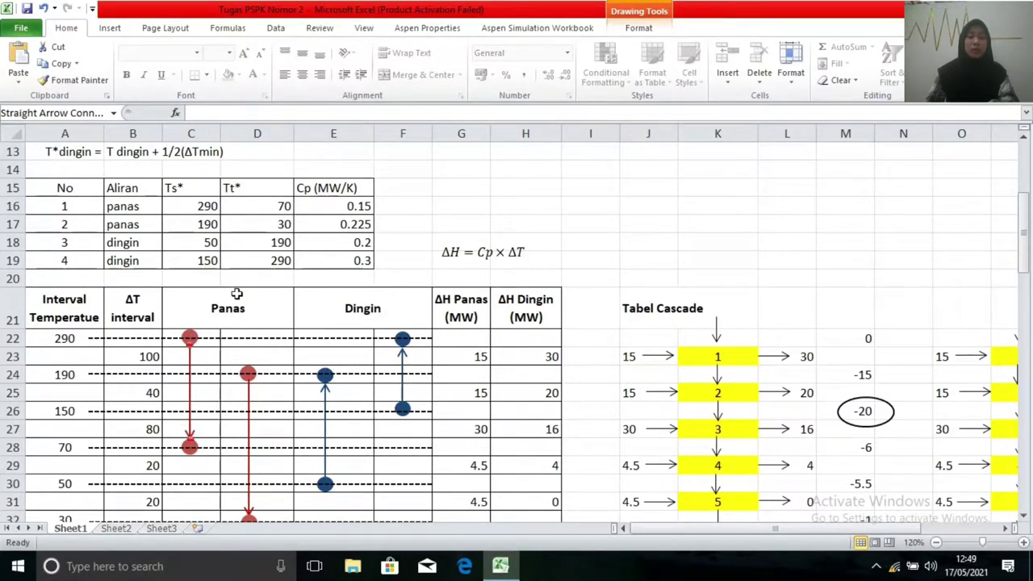
click(351, 209)
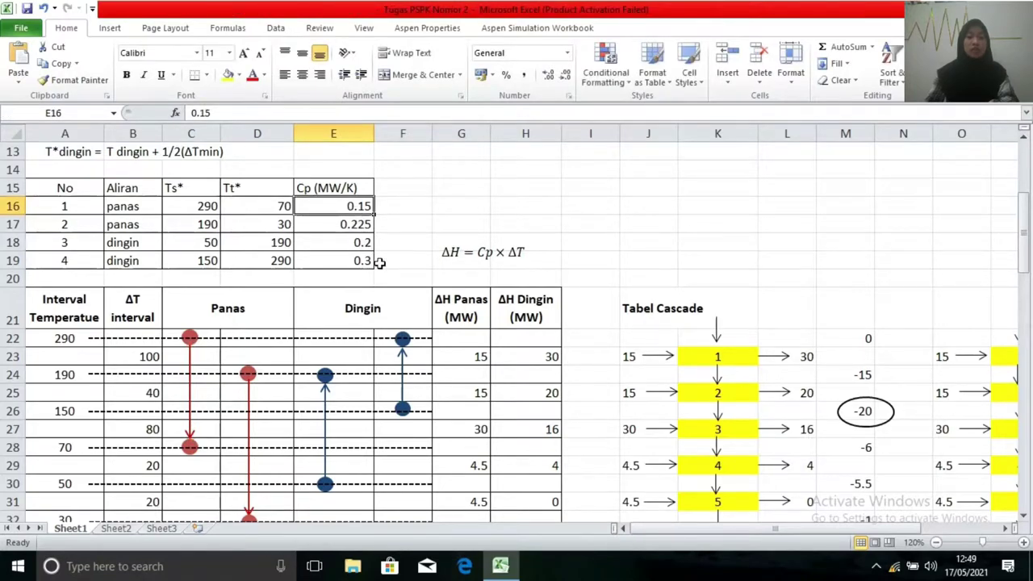
click(476, 356)
text(=E16*B23)
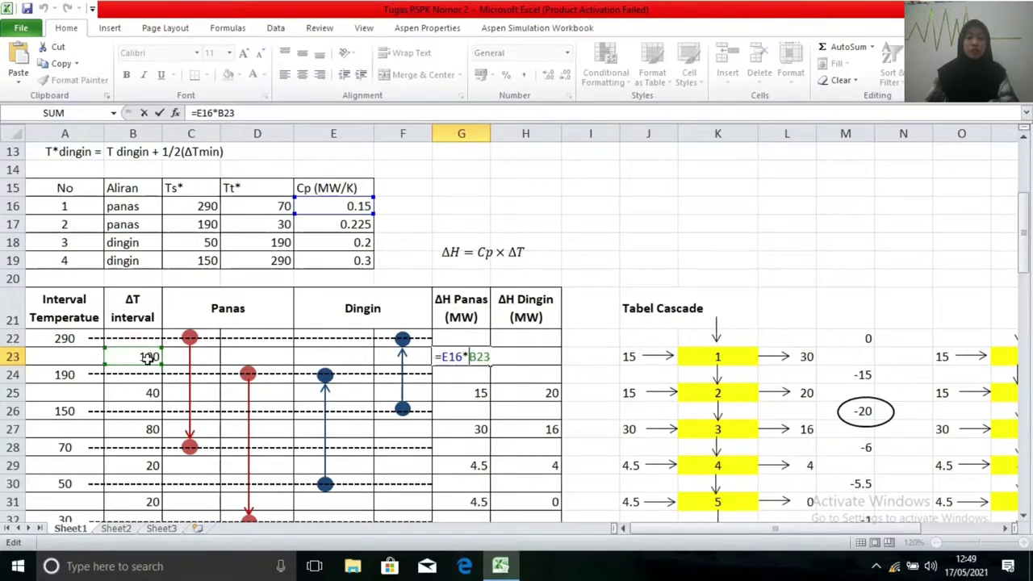
key(Return)
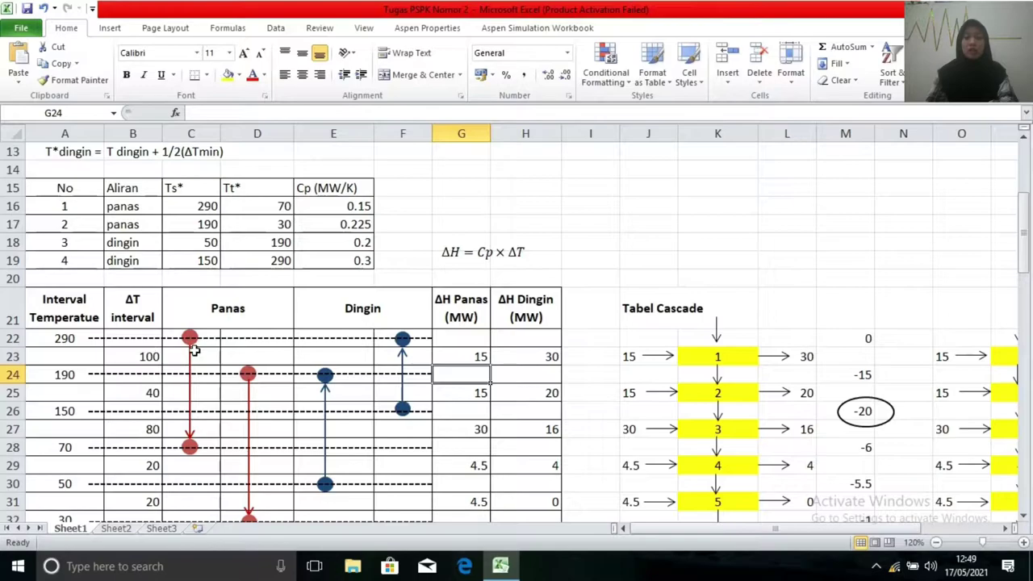
Examine the ΔH Panas formulas in G25 and G27 and the Cp and ΔT cells they reference for both hot streams.
click(464, 393)
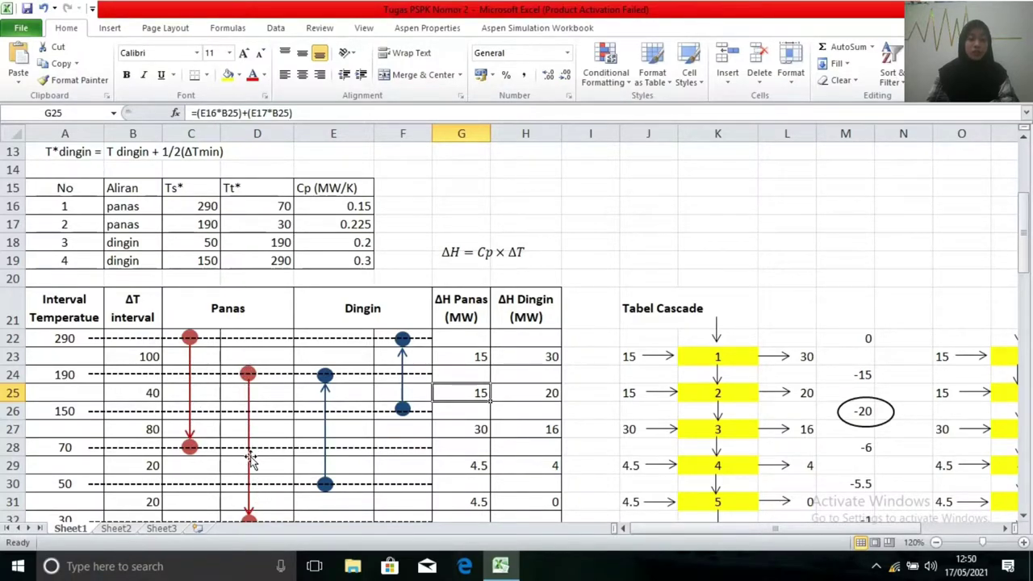
double_click(479, 393)
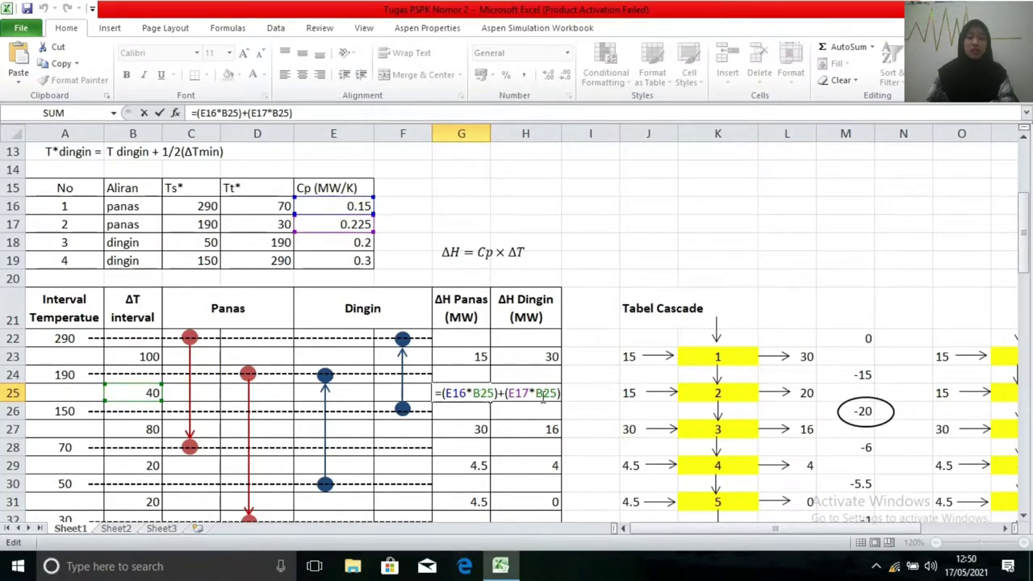
key(Return)
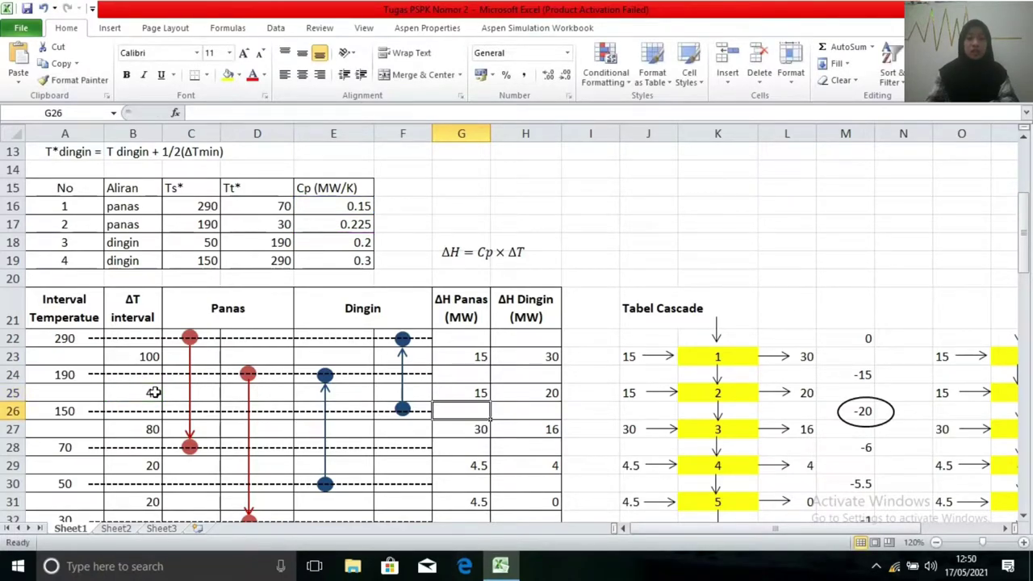
key(Down)
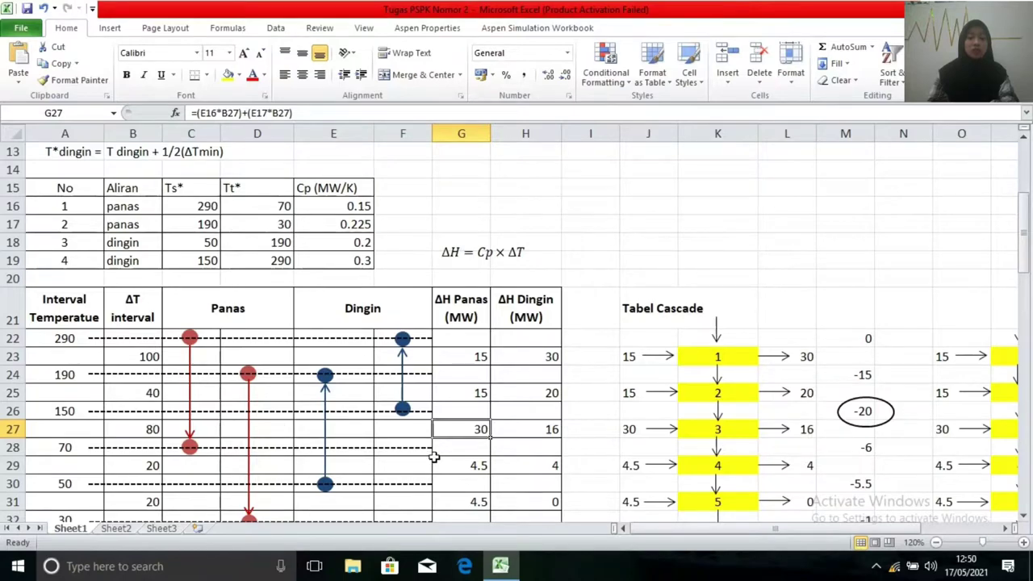
double_click(478, 429)
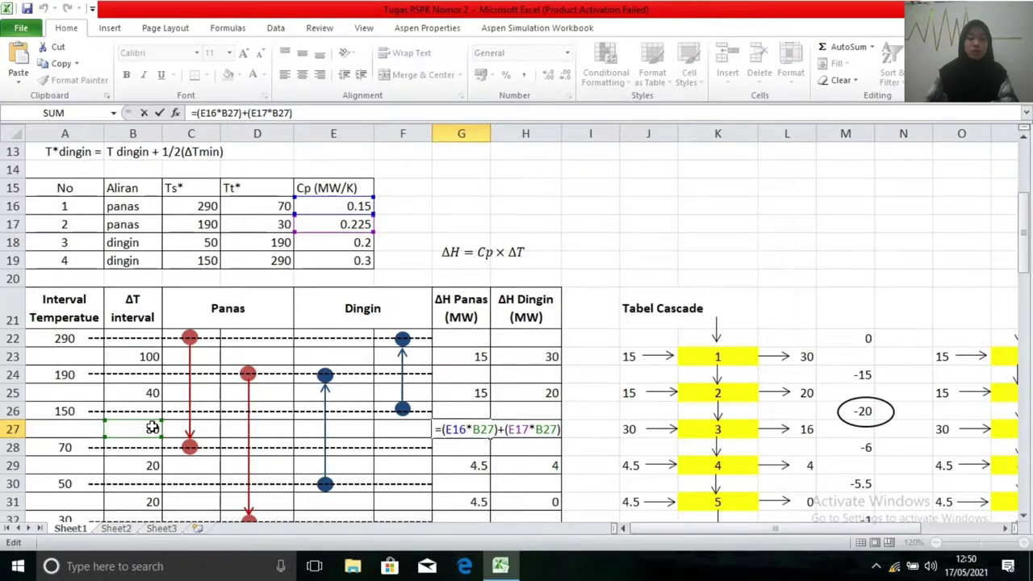
key(Return)
Examine the ΔH Panas formulas in G29 and G31 and the hot stream 2 Cp and ΔT cells they reference.
key(Down)
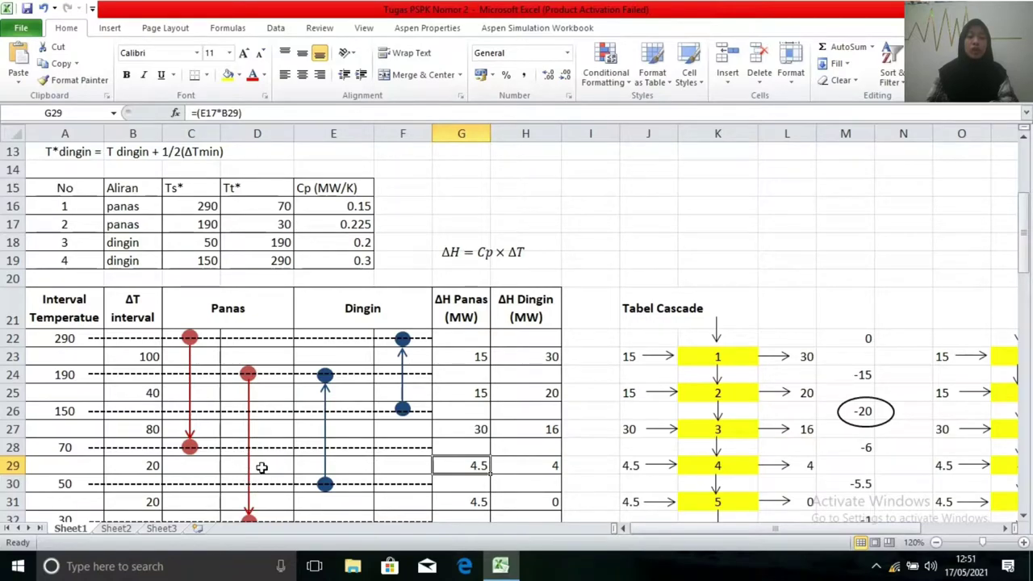
double_click(472, 465)
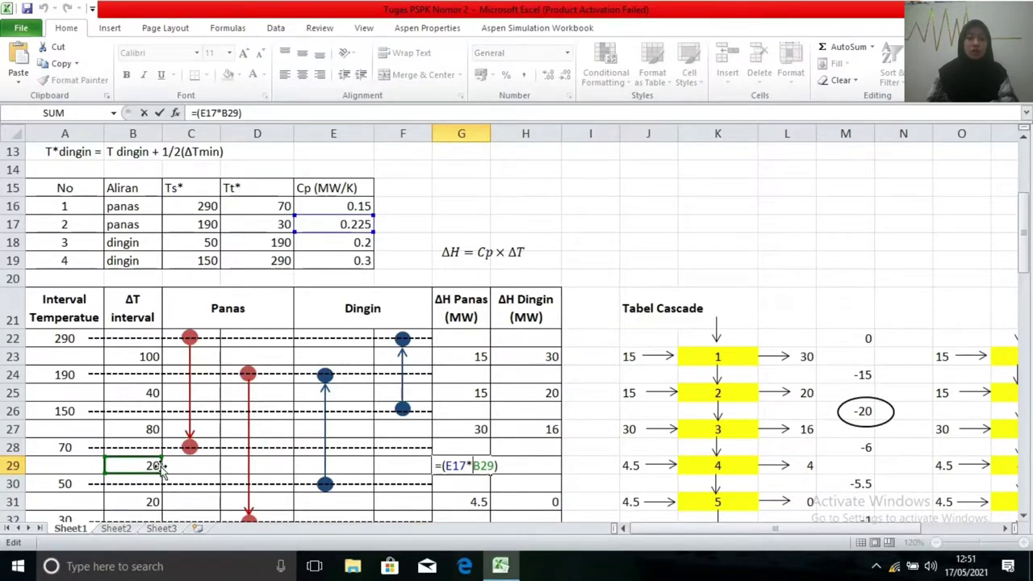
key(Return)
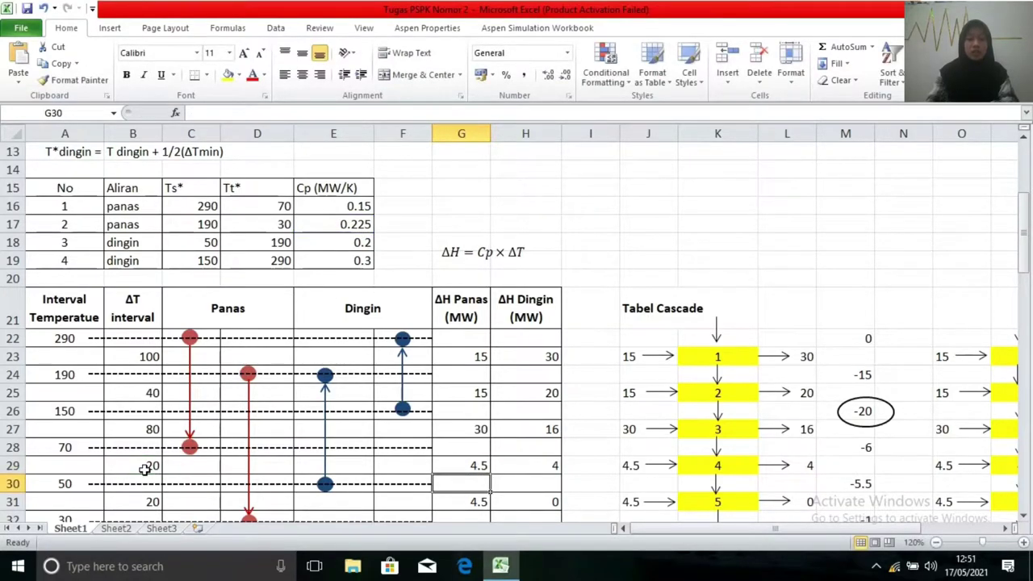
key(Return)
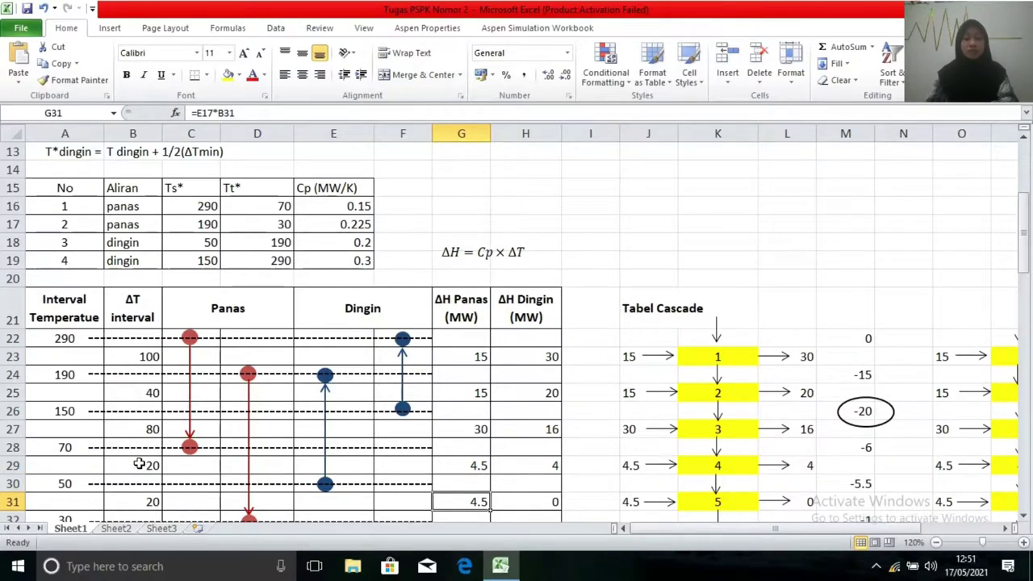
scroll(276, 482, down, 1)
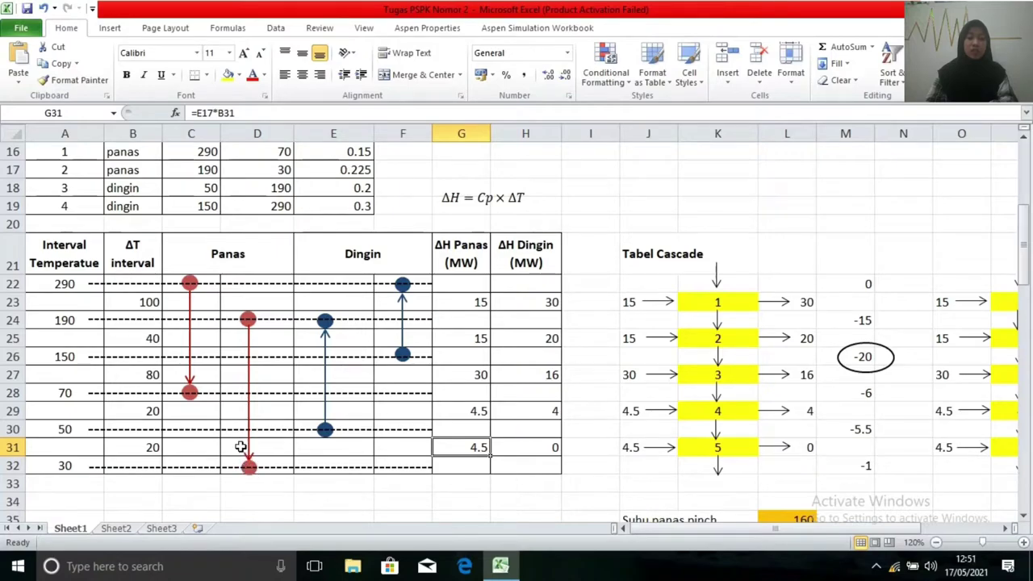
double_click(471, 449)
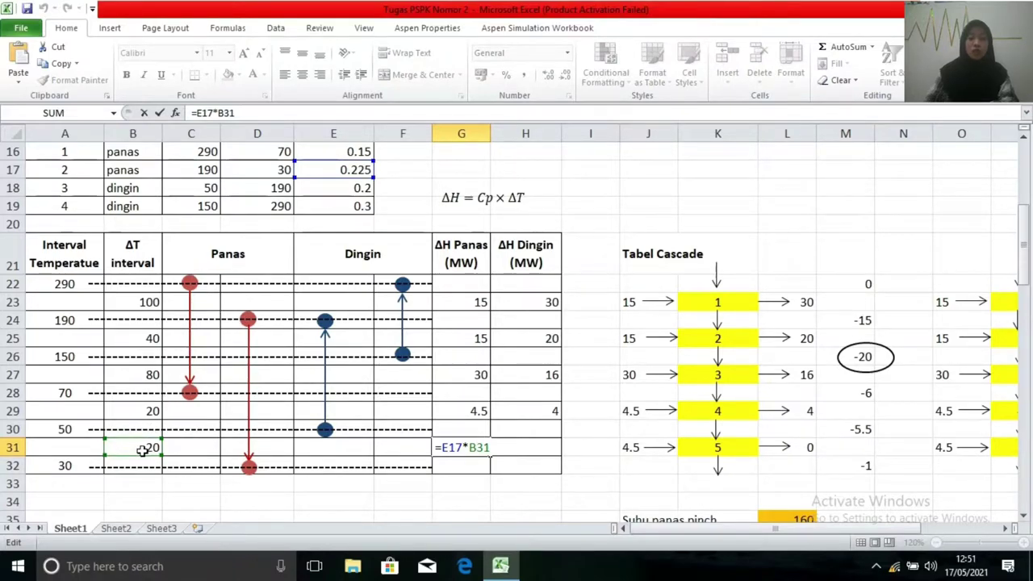
key(Return)
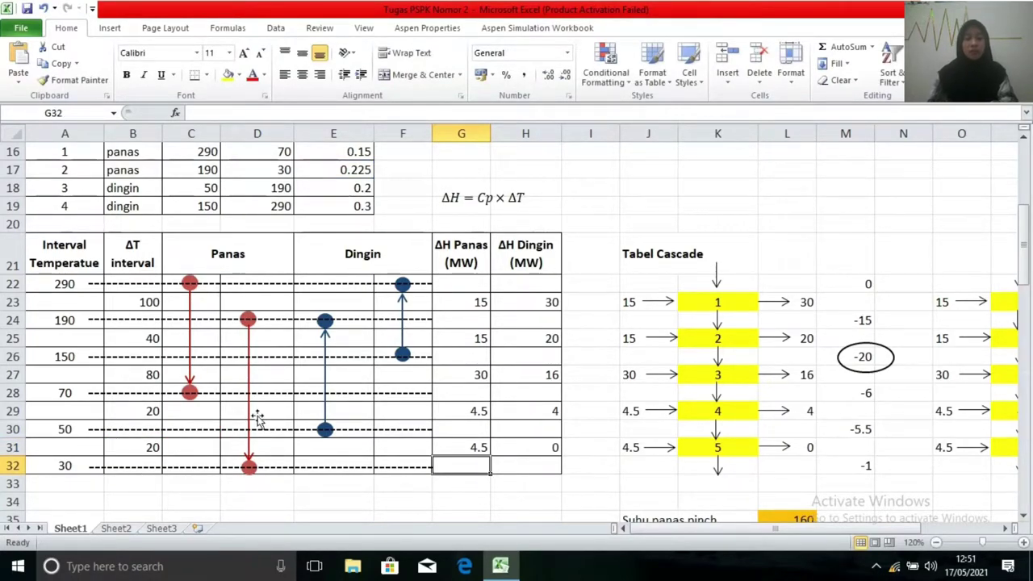
Examine the ΔH Dingin formulas in H23 and H25 and the cold stream Cp and ΔT cells they reference.
click(544, 304)
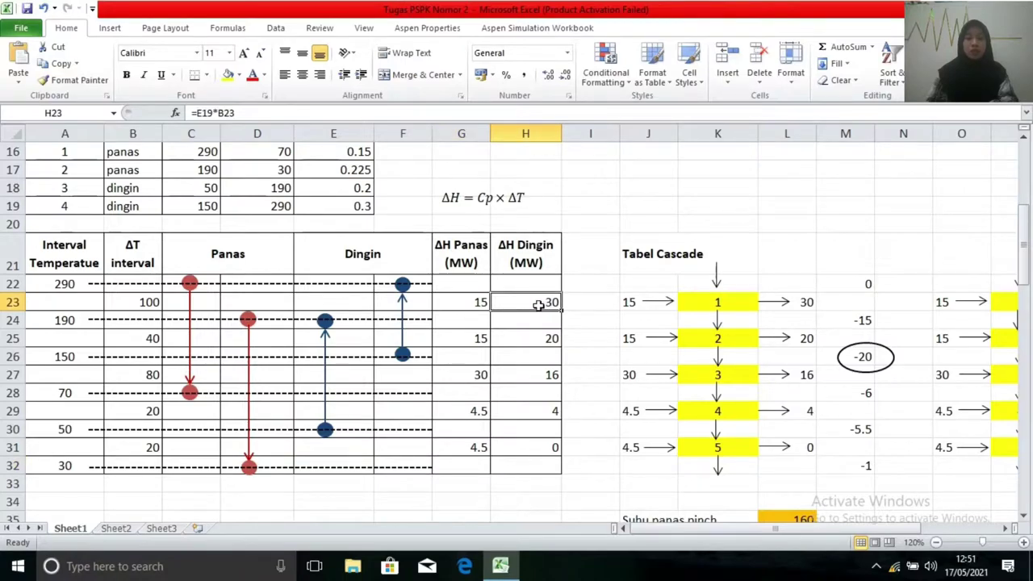
click(525, 258)
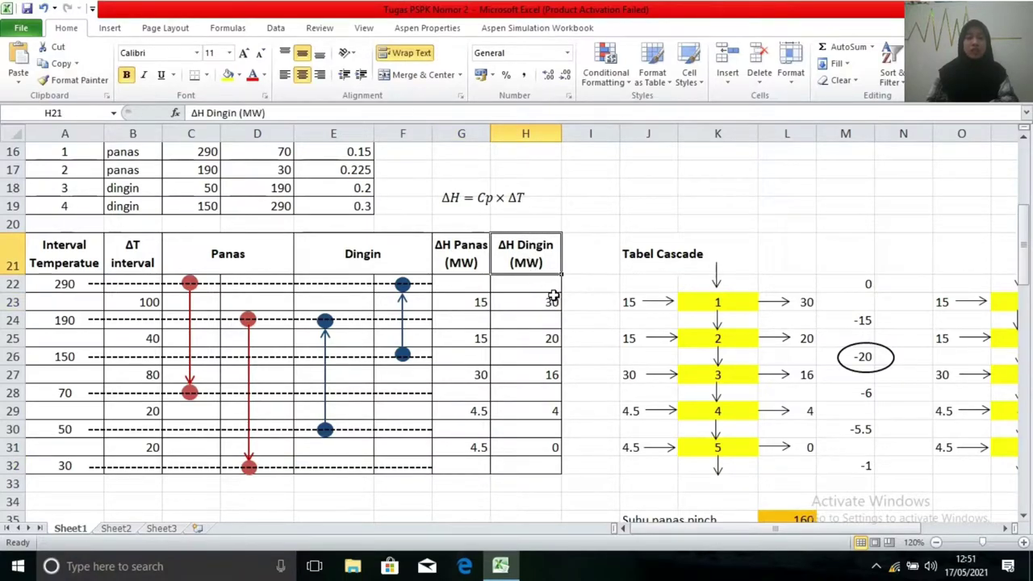
click(551, 298)
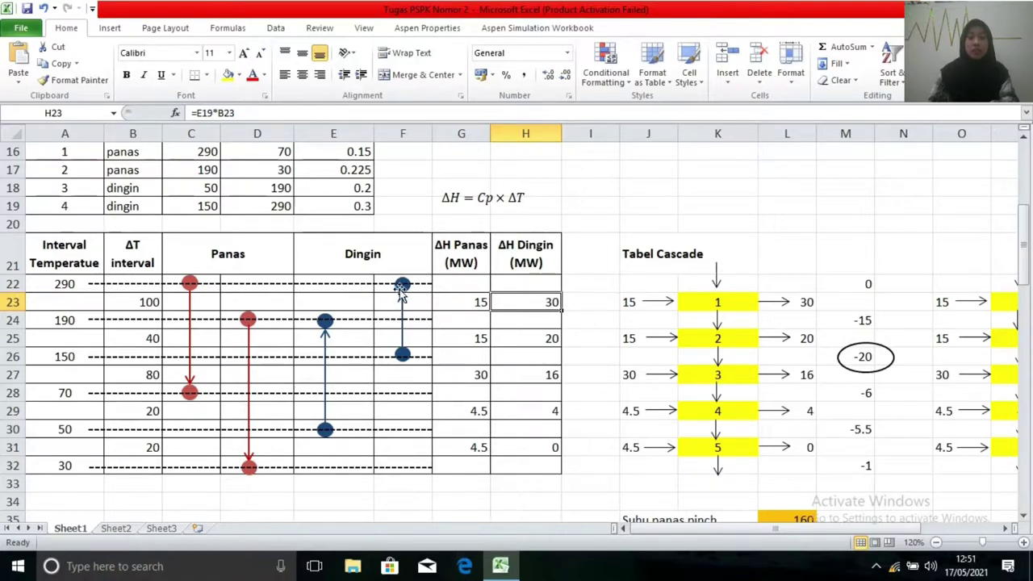
double_click(546, 302)
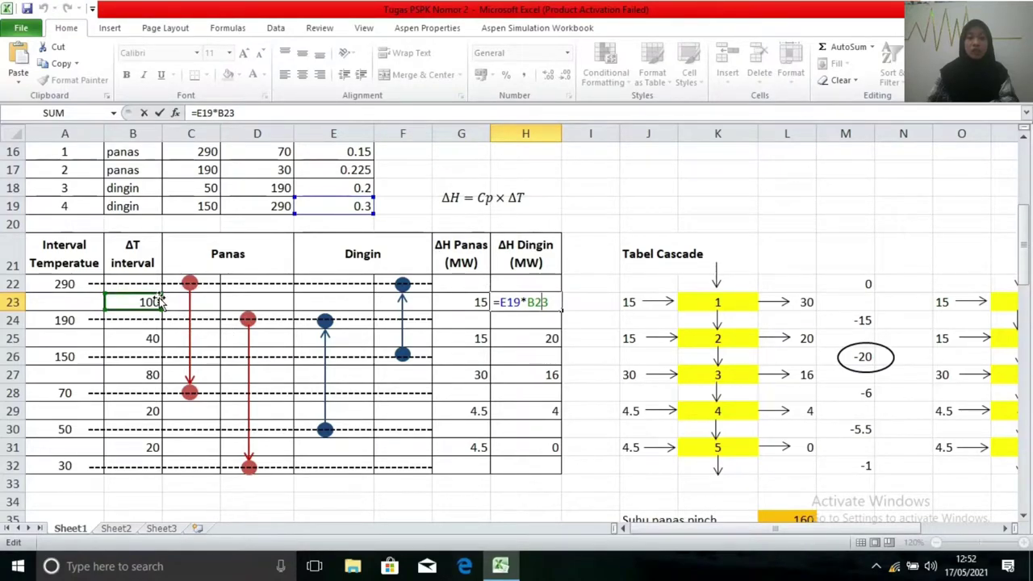
key(Return)
key(Down)
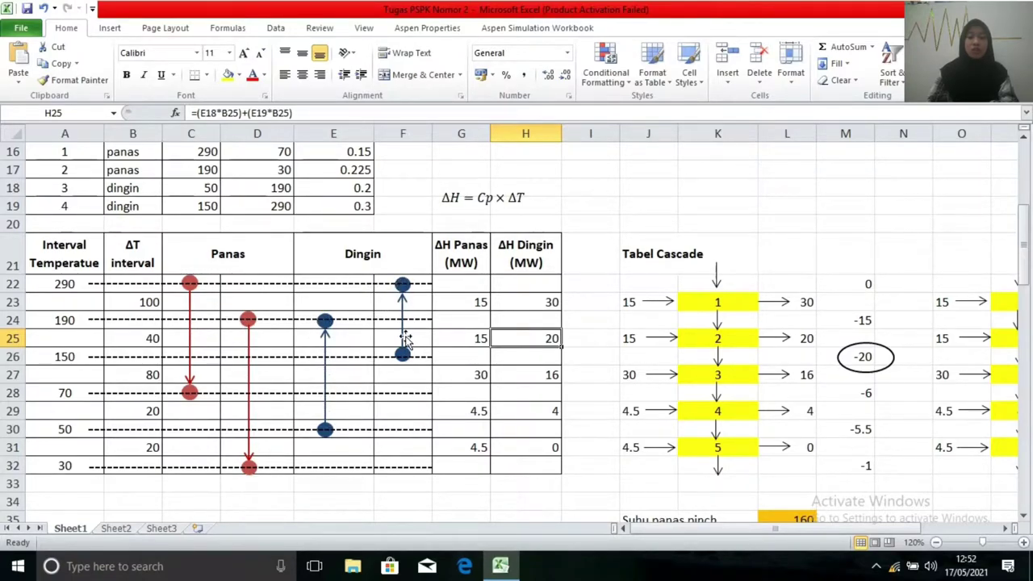
double_click(545, 339)
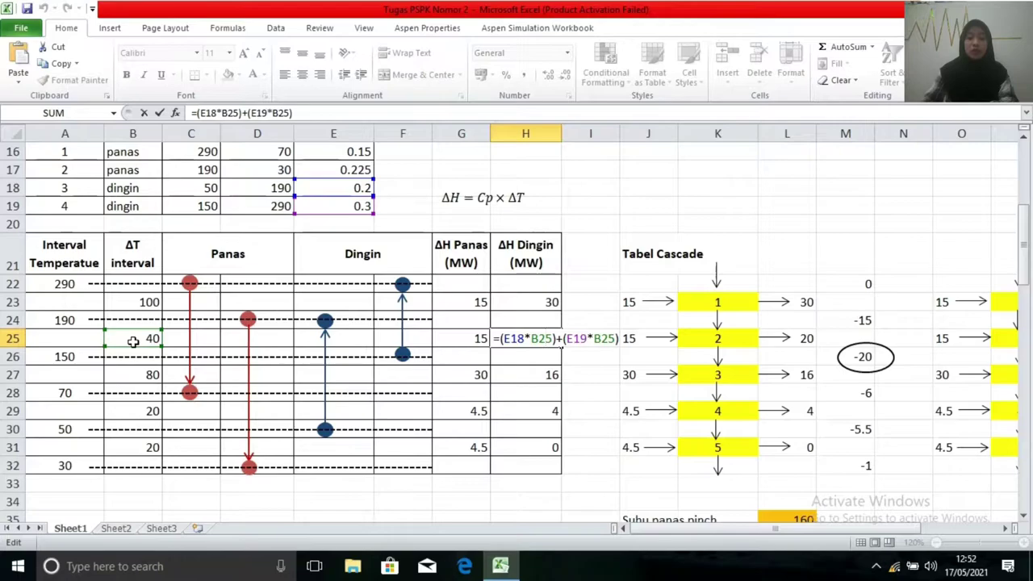
key(Return)
Examine the ΔH Dingin formulas in H27 and H29 with their cold stream 3 references, plus the zero entry in H31.
key(Return)
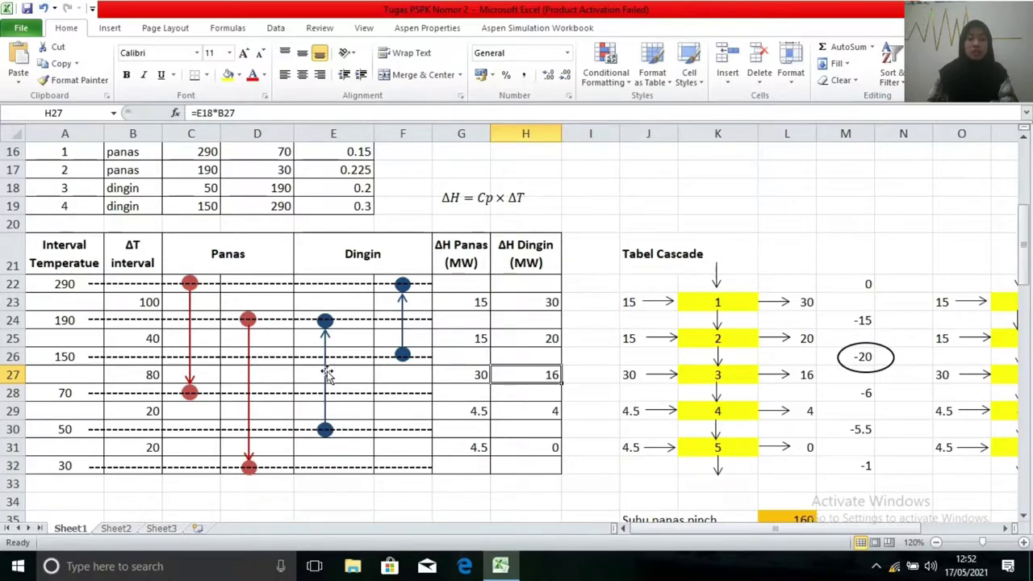
double_click(542, 375)
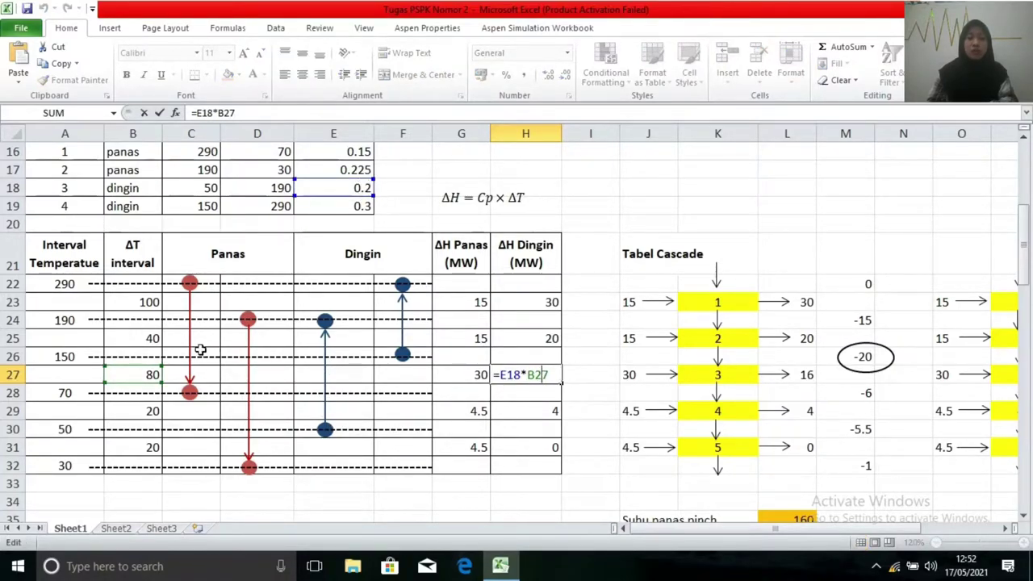
key(Return)
key(Return)
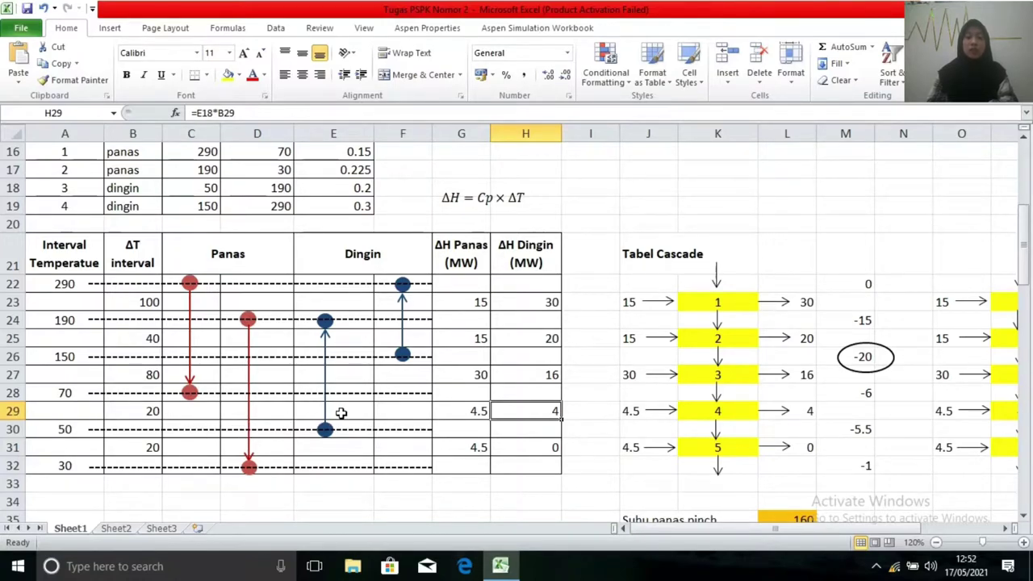
double_click(550, 410)
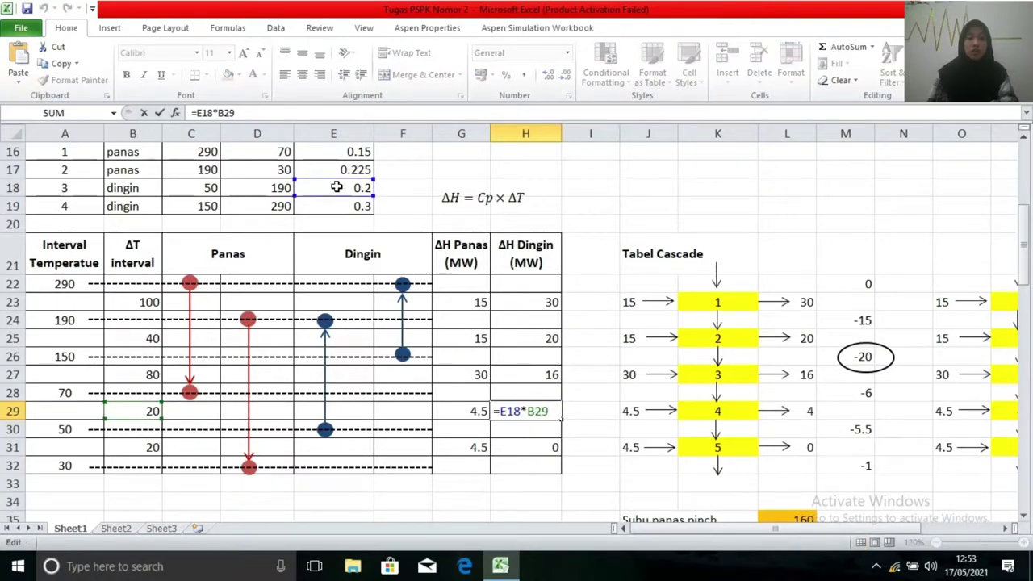
click(152, 403)
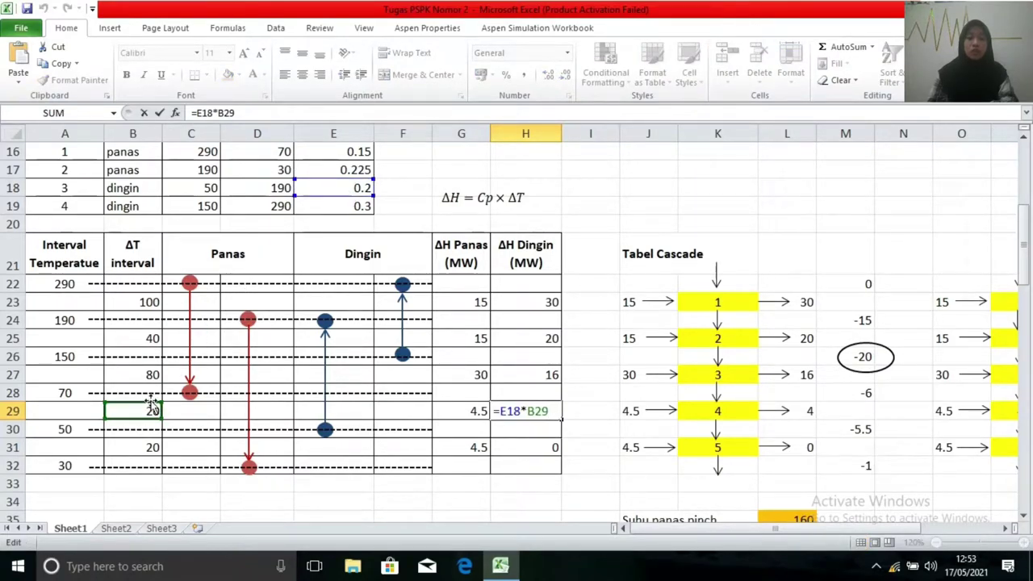
key(Return)
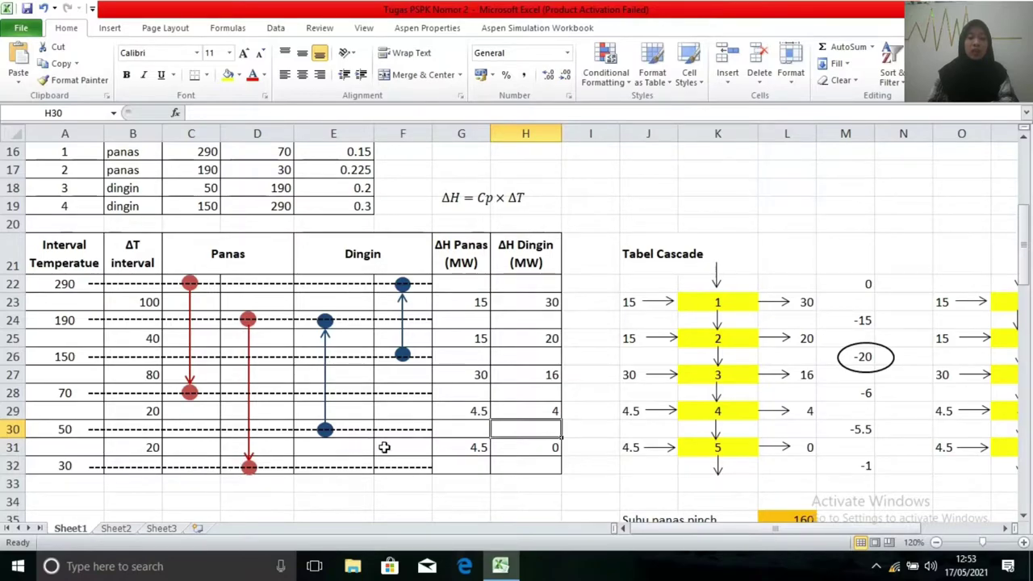
click(546, 446)
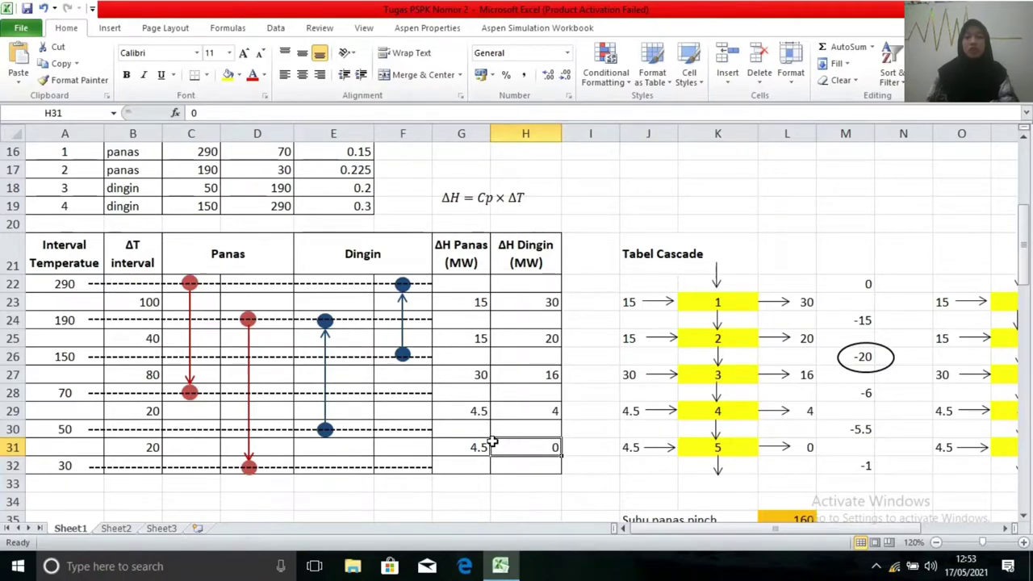
Examine the first cascade's heat flow formulas in M24 and M26 and the interval ΔH cells they reference.
drag(839, 534, 894, 534)
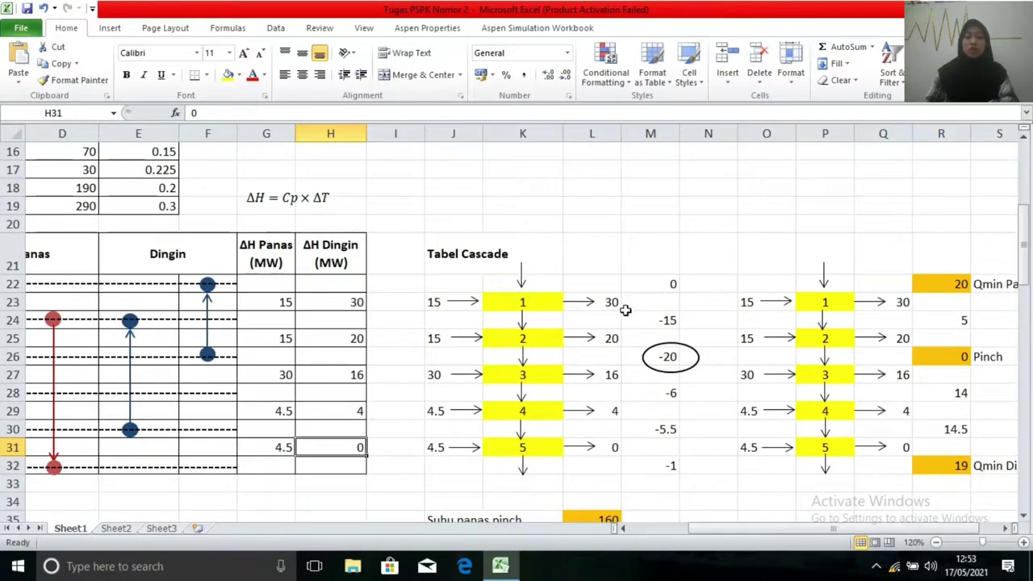
click(668, 321)
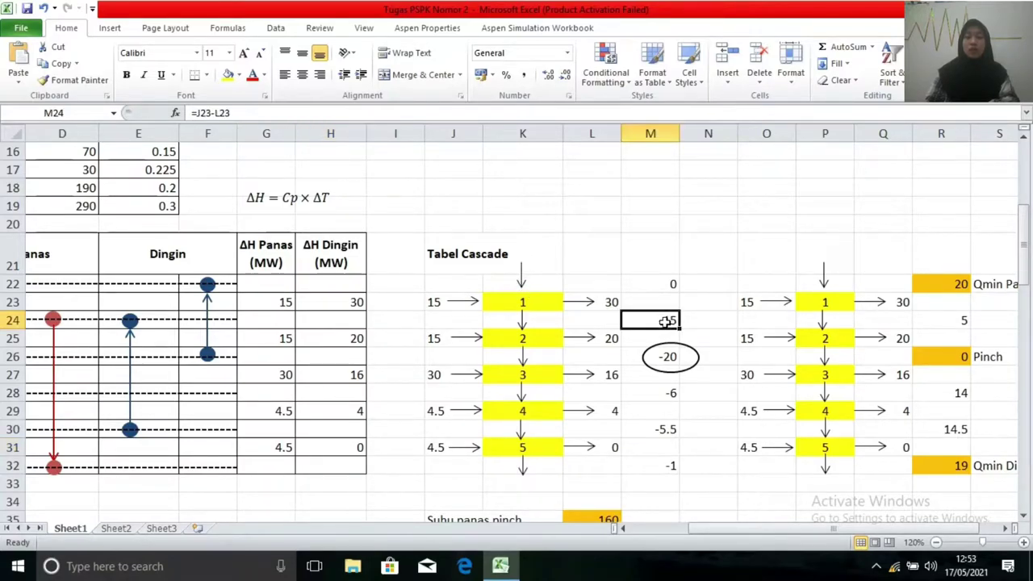
double_click(668, 321)
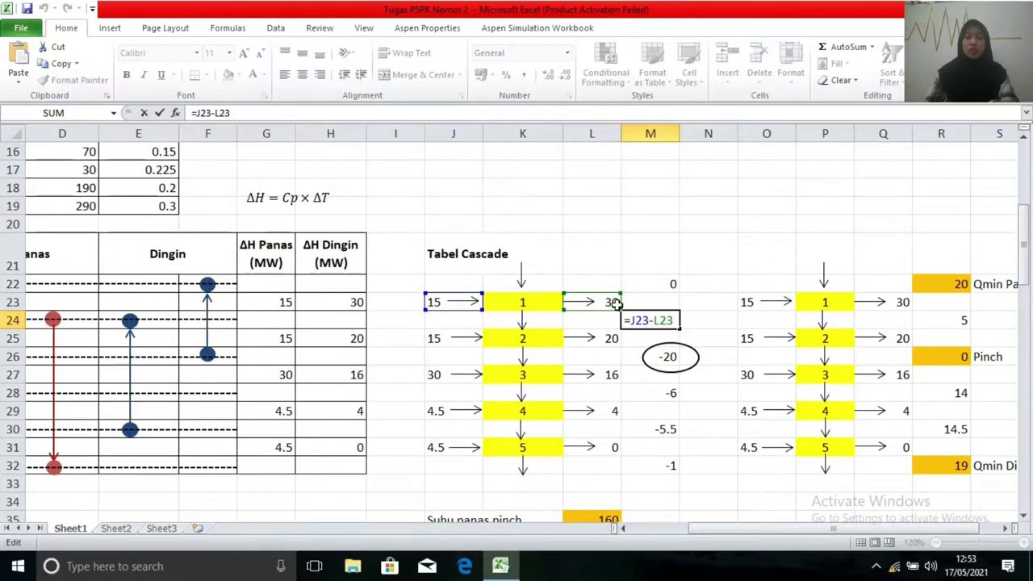
key(Return)
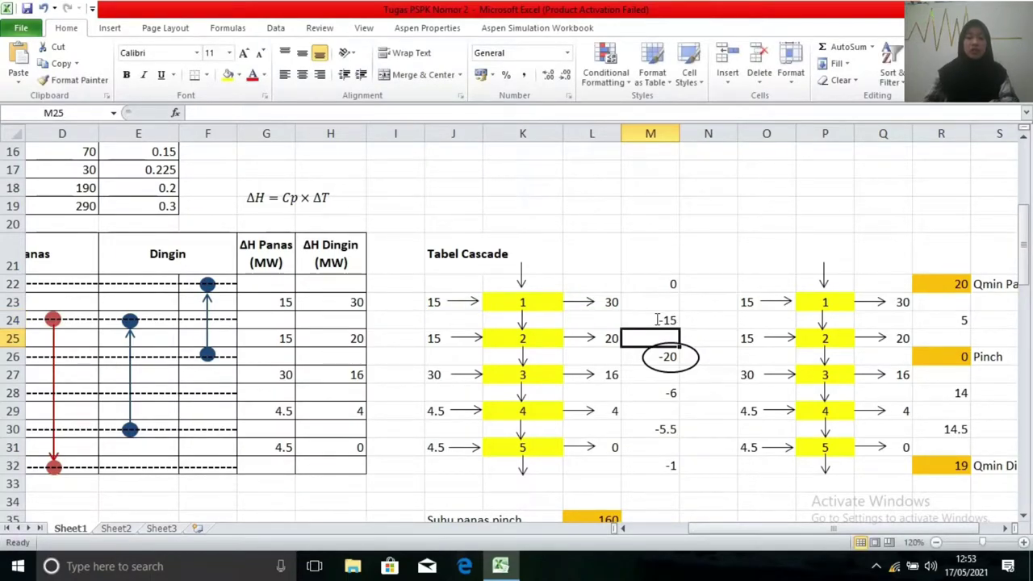
click(670, 355)
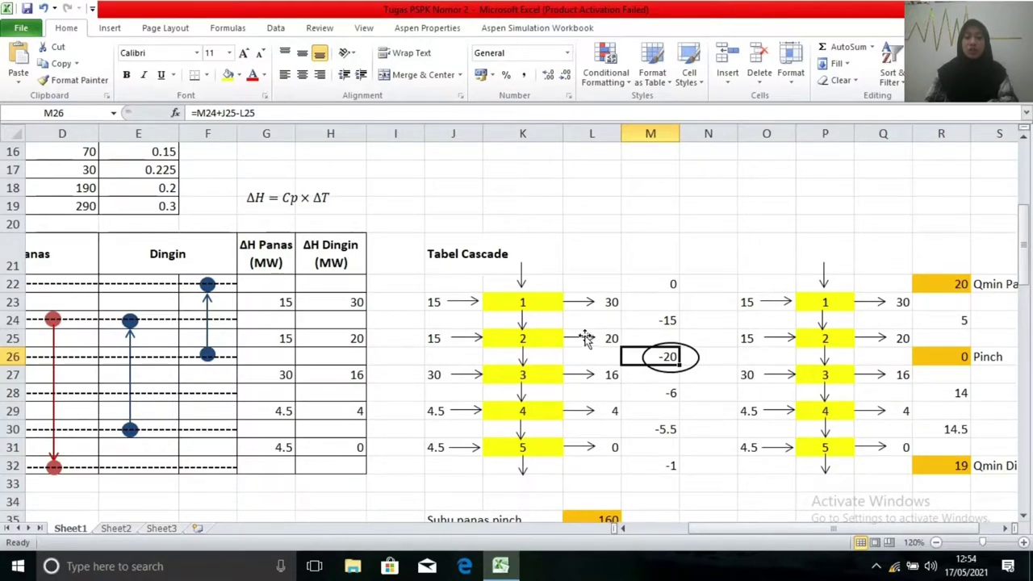
double_click(668, 358)
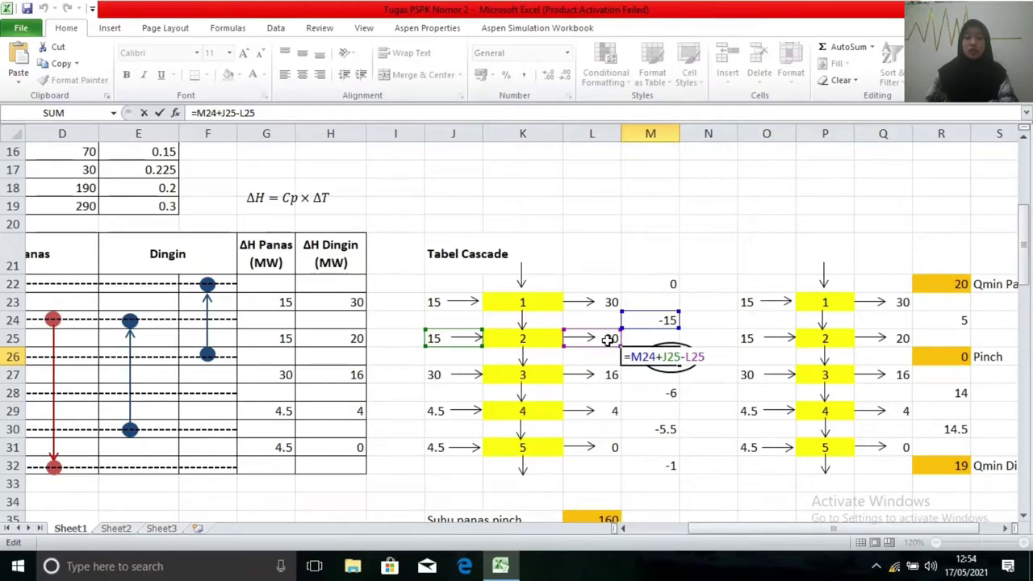
key(Return)
Examine the first cascade's remaining heat flow formulas in M28, M30 and M32 and the cells they reference.
key(Down)
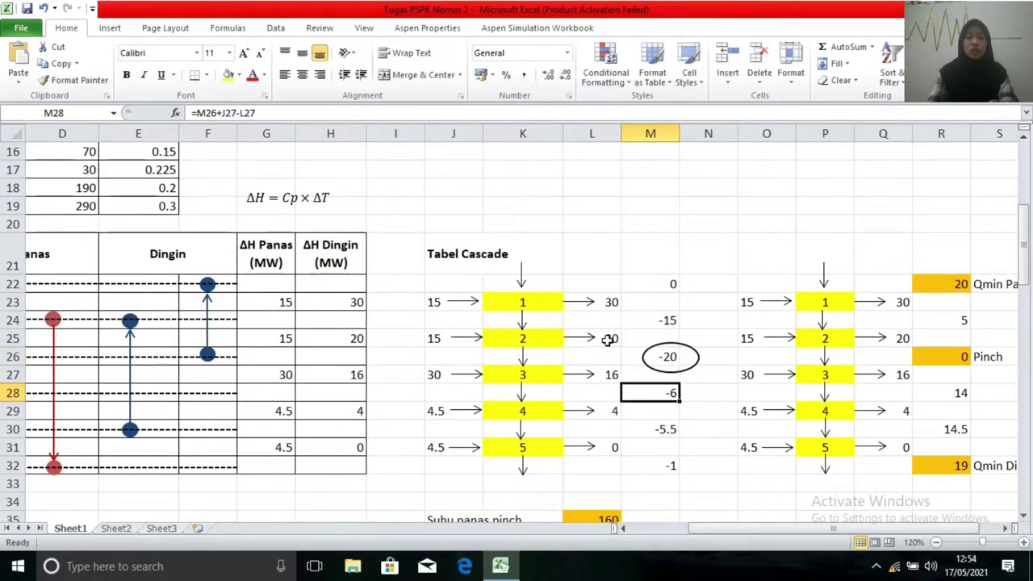
double_click(670, 394)
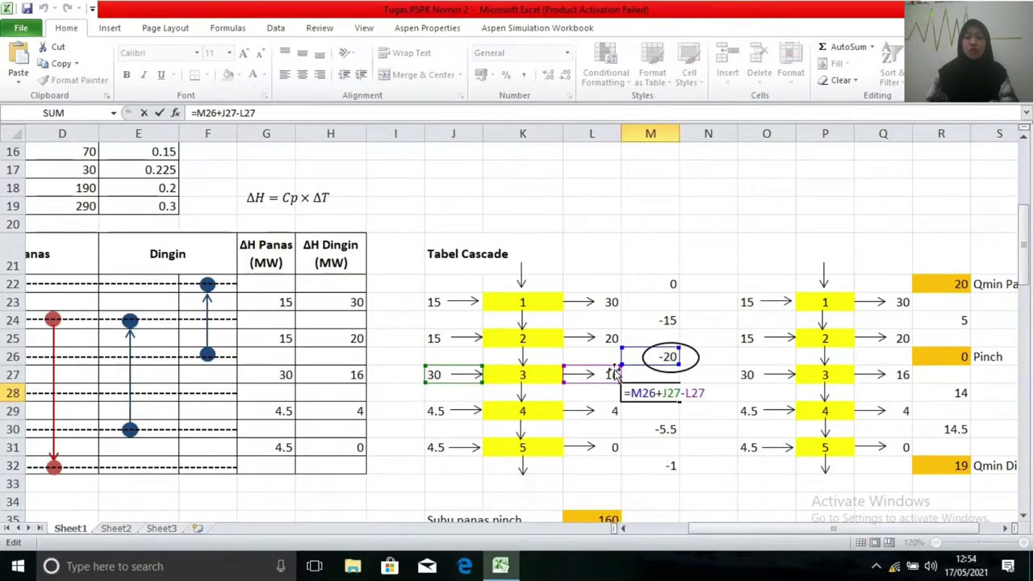
key(Return)
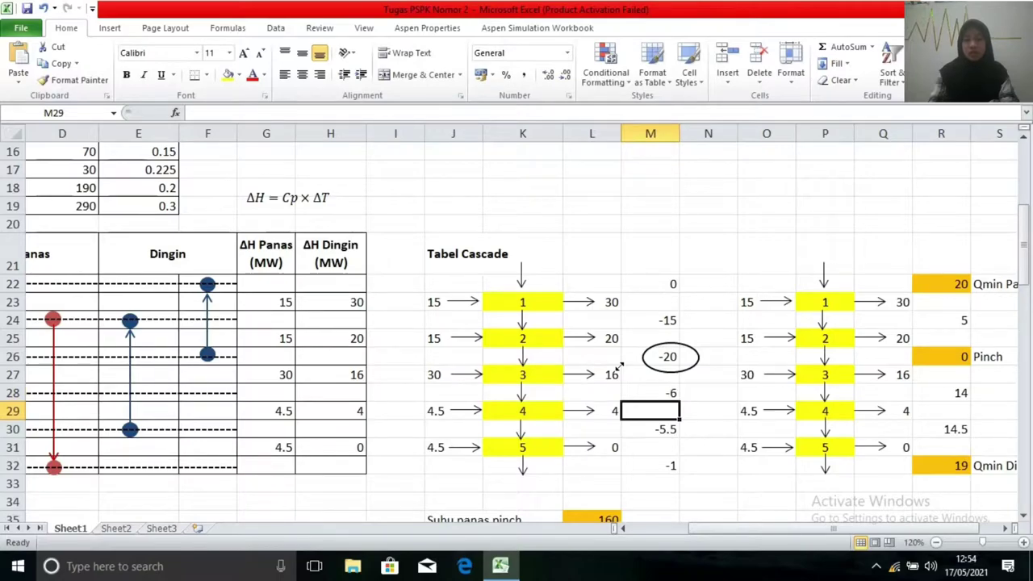
key(Down)
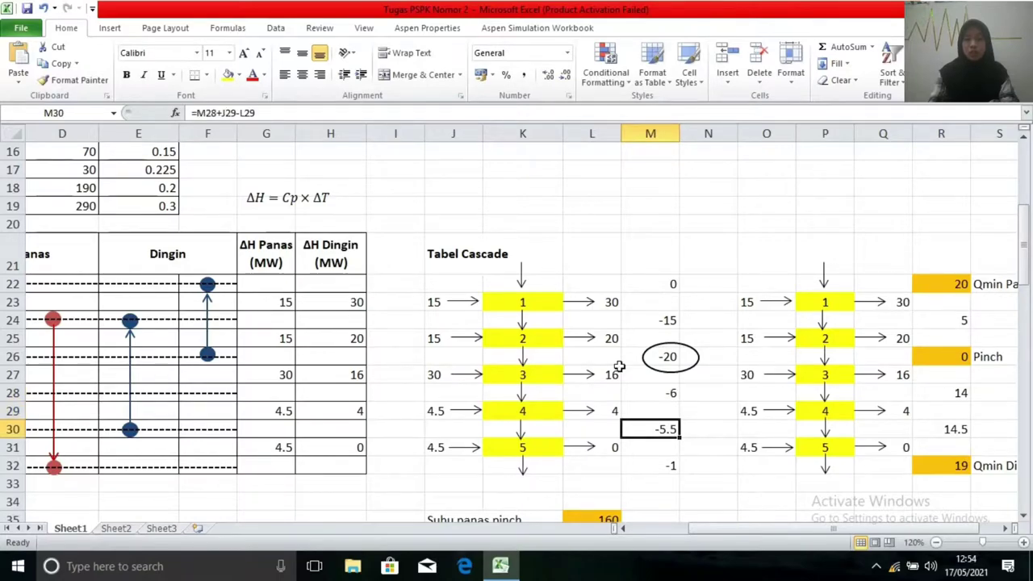
double_click(655, 429)
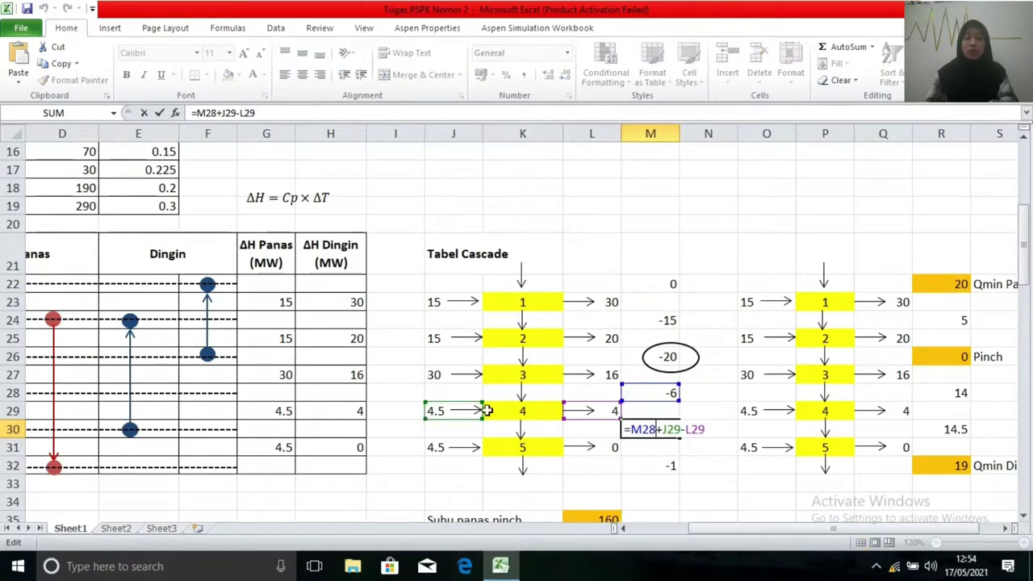
key(Return)
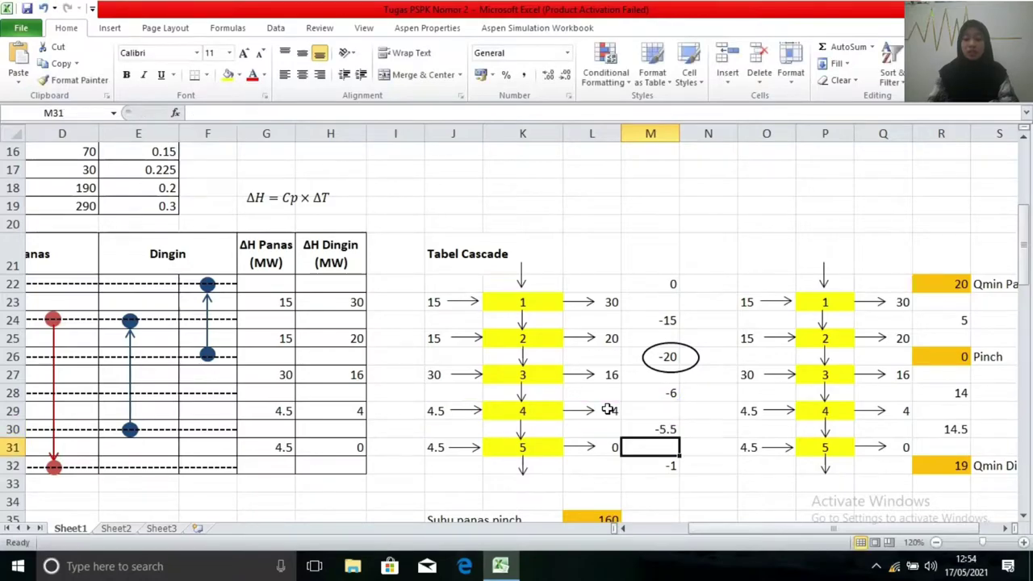
click(660, 458)
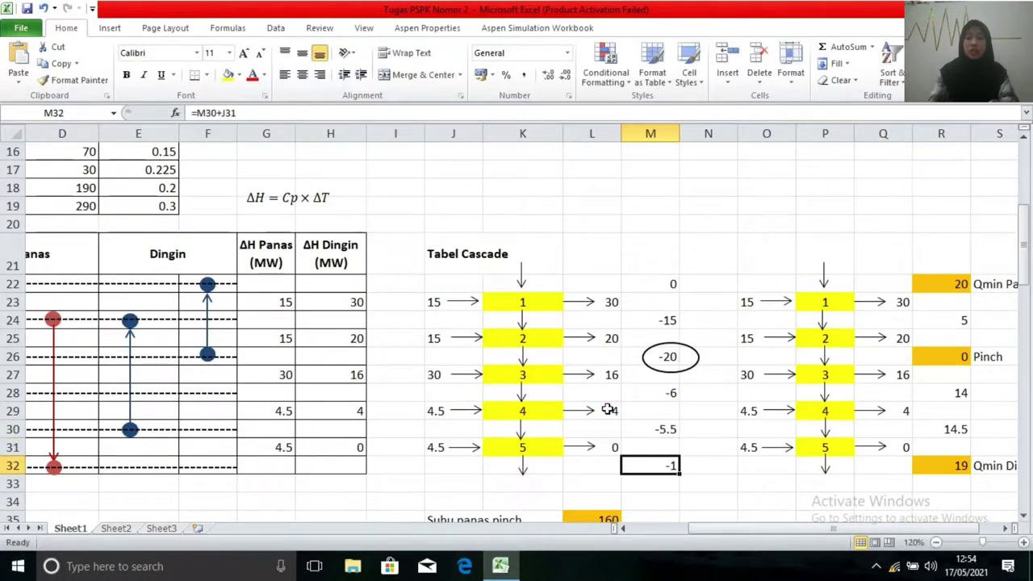
double_click(663, 462)
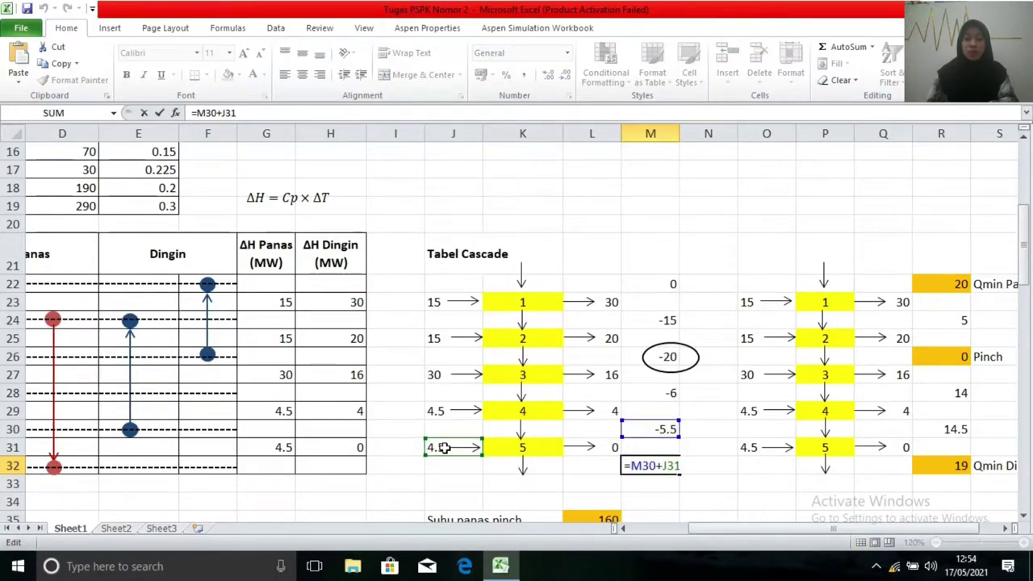
key(Return)
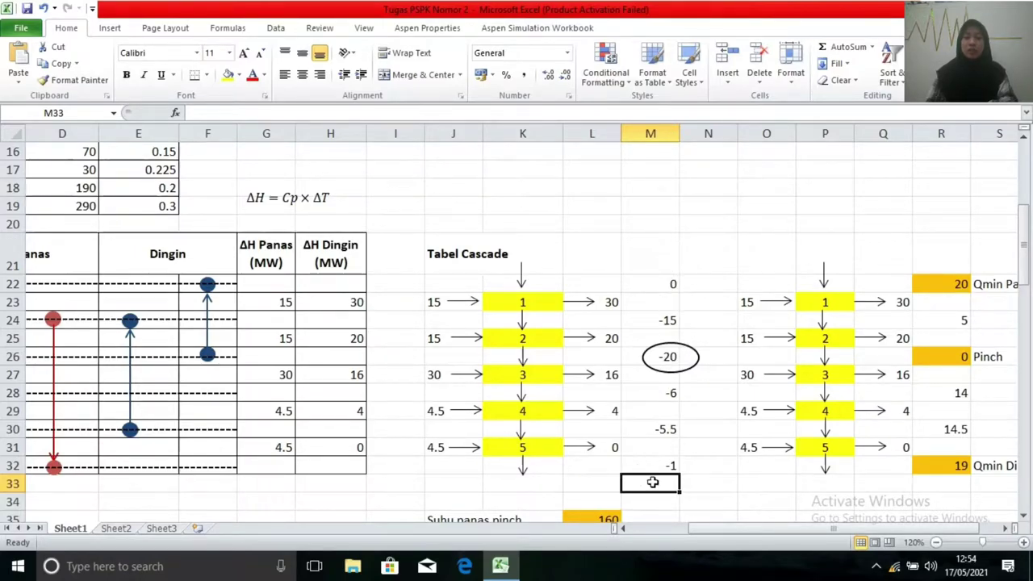
Review the first cascade's heat flows in M22:M32 and the Qmin Panas input in R22 of the second cascade.
drag(646, 281, 657, 393)
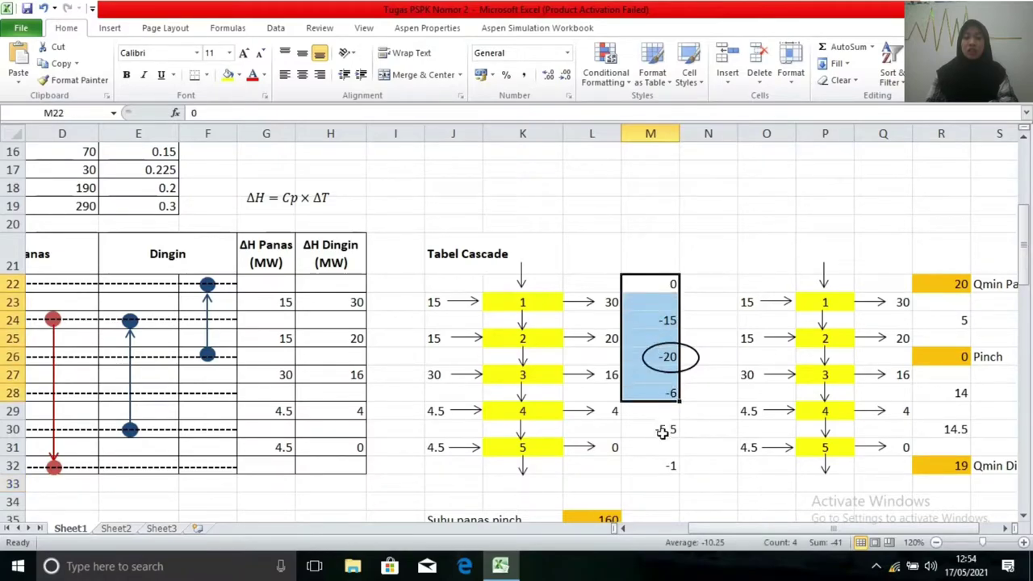
drag(646, 287, 672, 461)
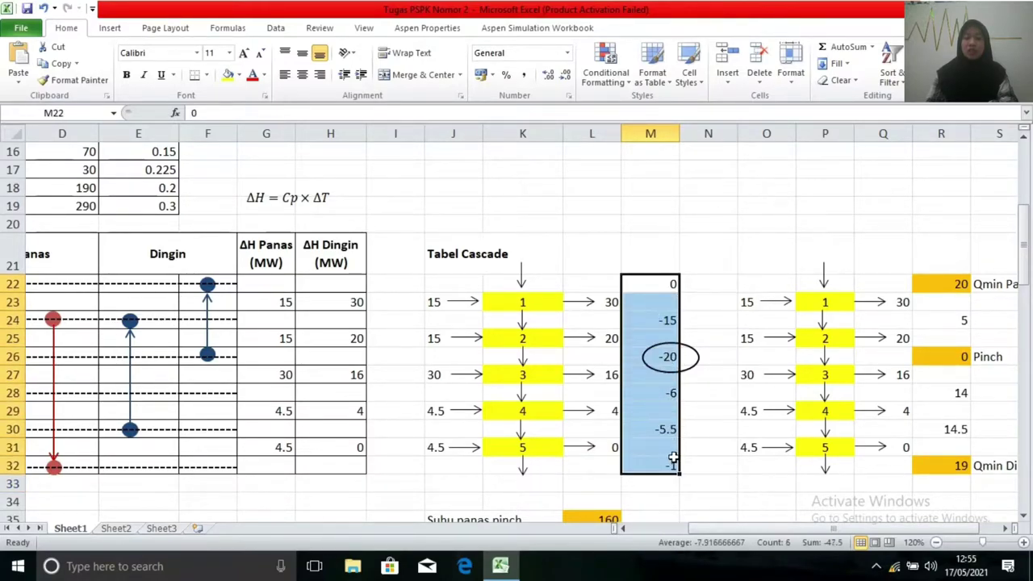
click(931, 283)
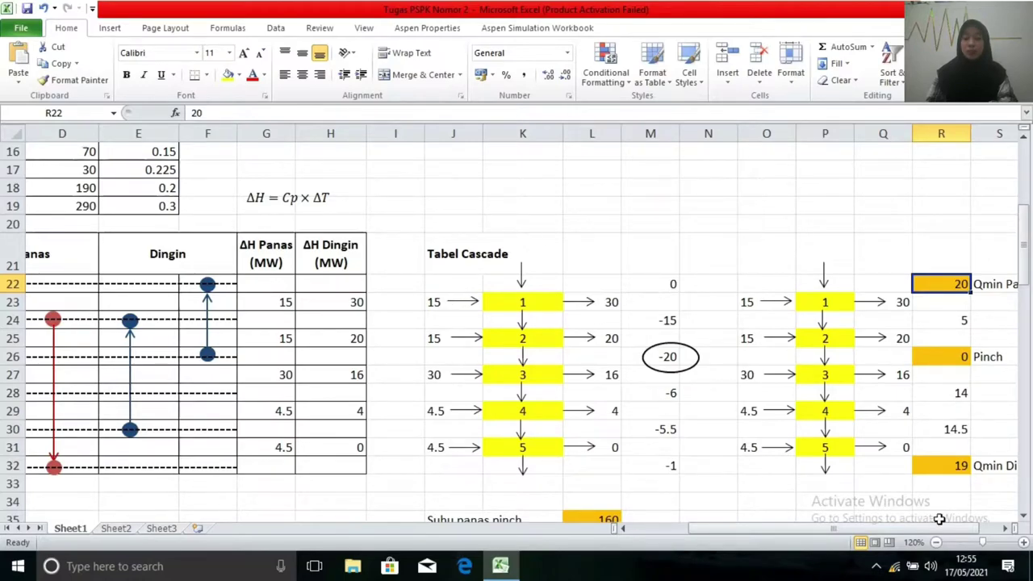
click(1006, 527)
click(1005, 528)
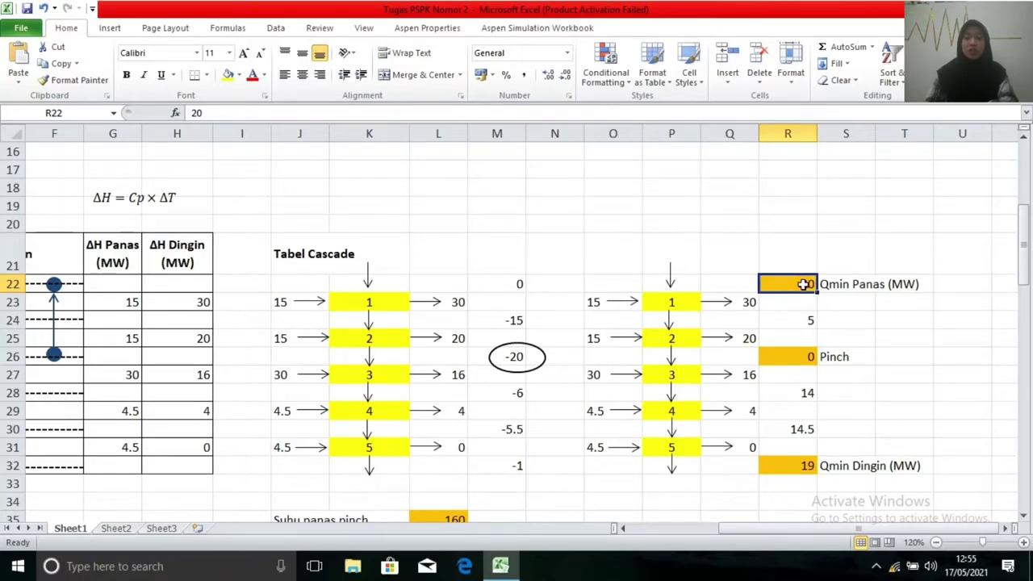
Examine the second cascade's formulas in R24 and the Pinch cell R26 and the ΔH cells they reference.
click(804, 319)
double_click(806, 320)
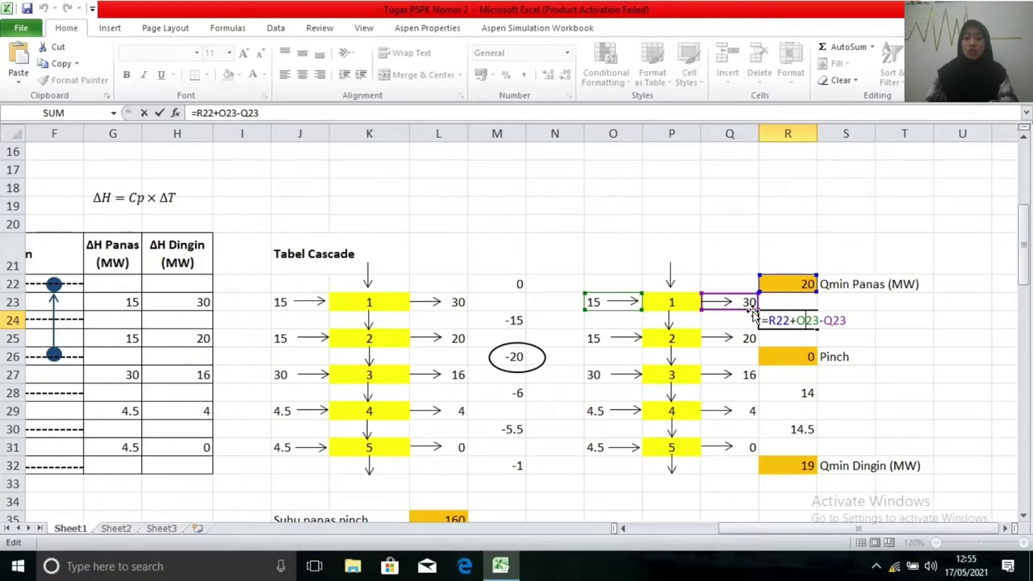
key(Return)
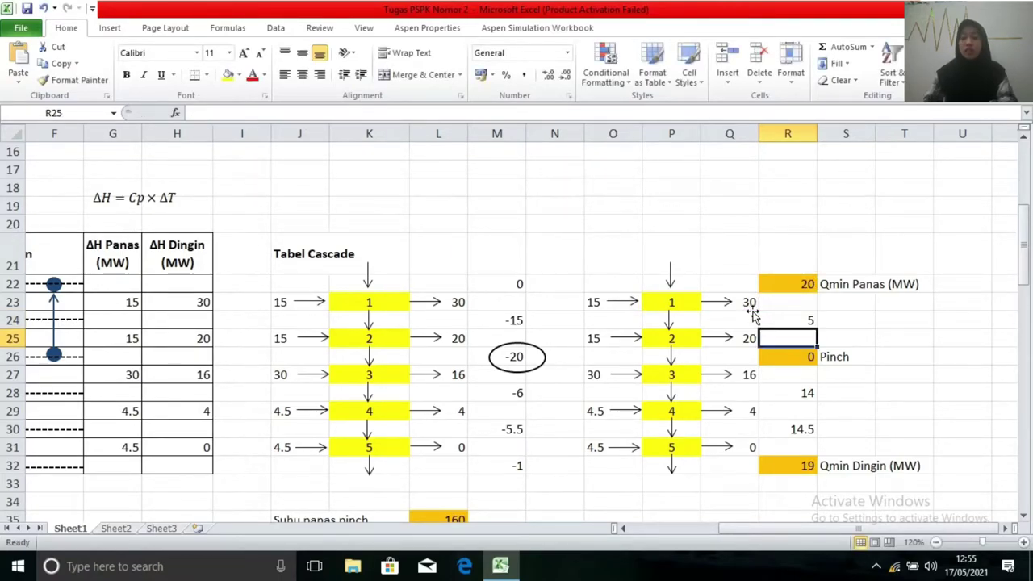
key(Down)
double_click(797, 355)
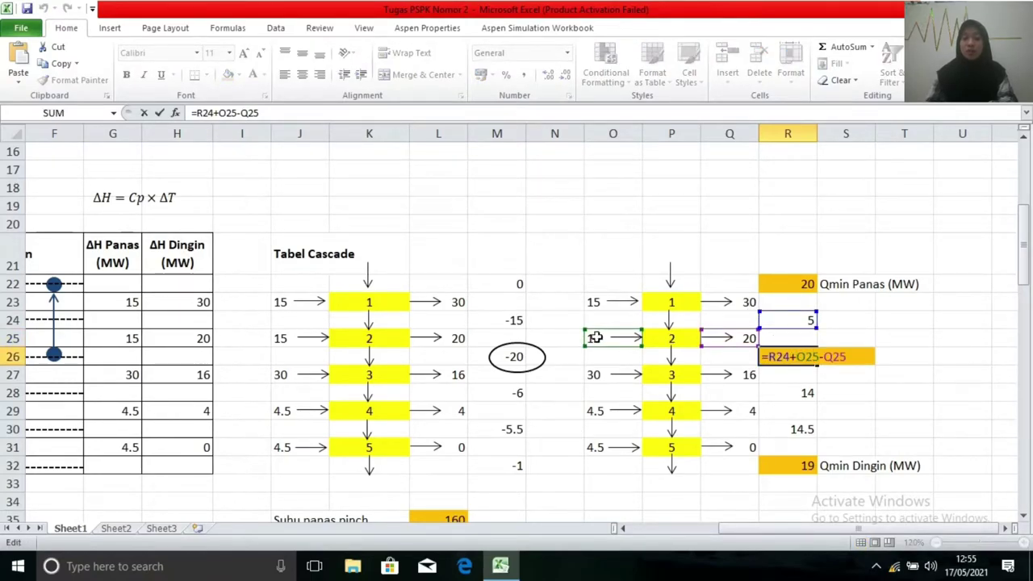
key(Return)
Examine the second cascade's formulas in R28, R30 and the Qmin Dingin cell R32 and the cells they reference.
key(Down)
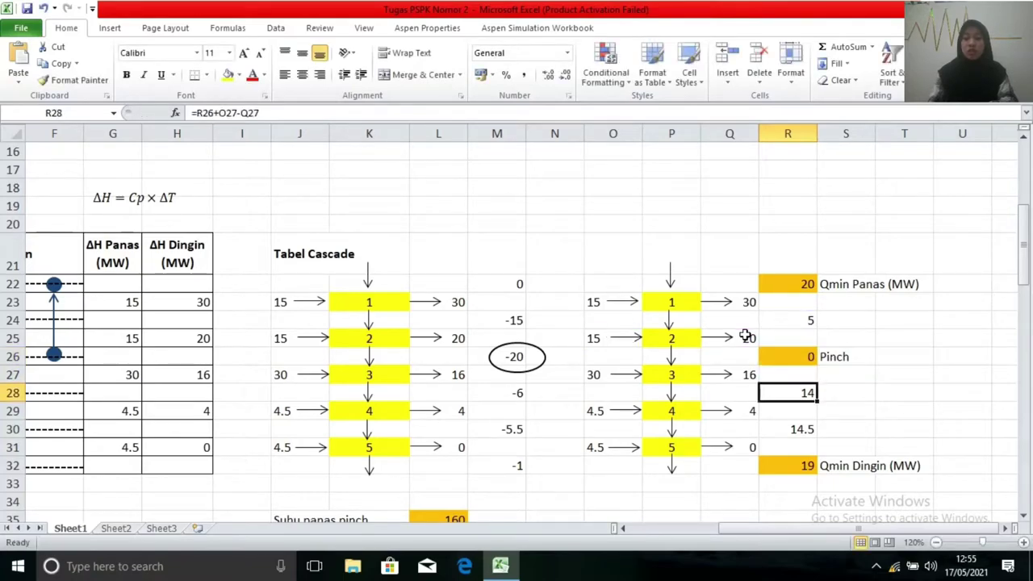
double_click(797, 392)
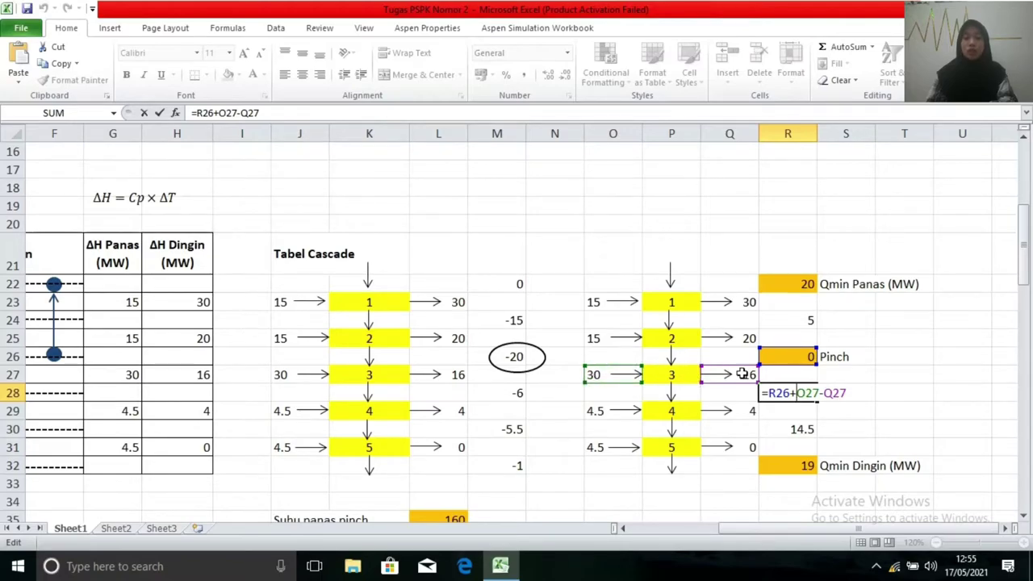
key(Return)
key(Return)
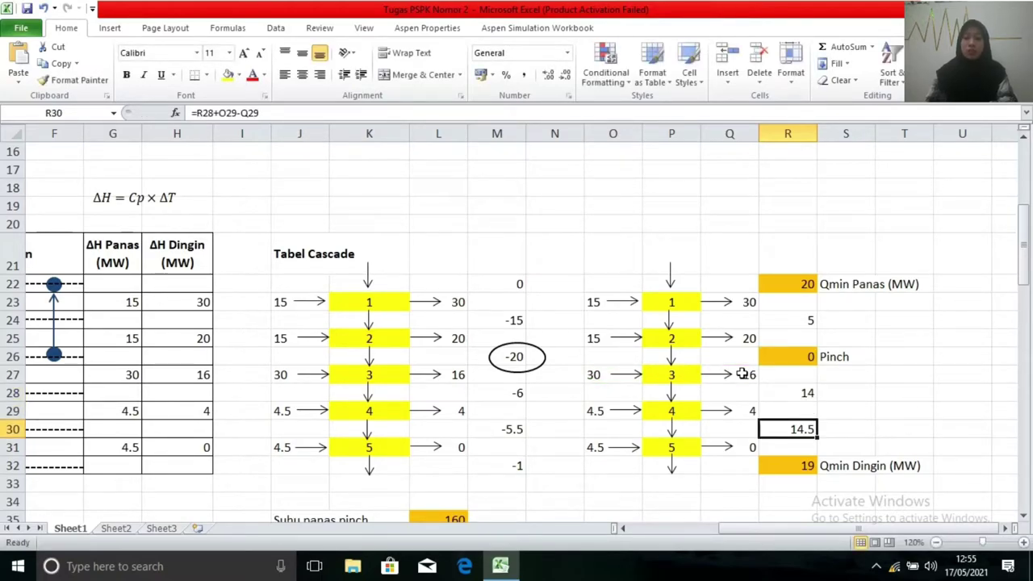
double_click(797, 431)
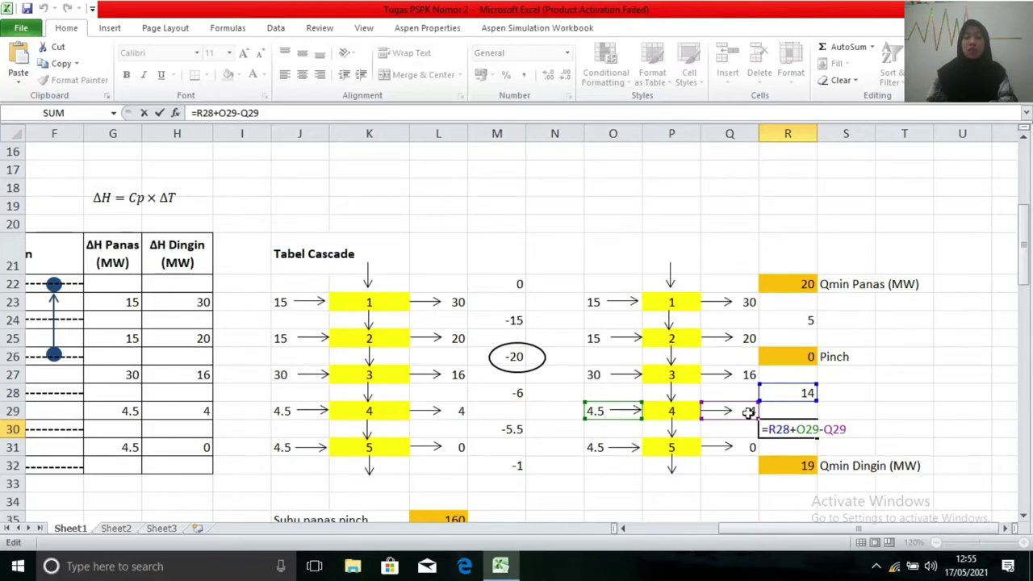
key(Return)
key(Return)
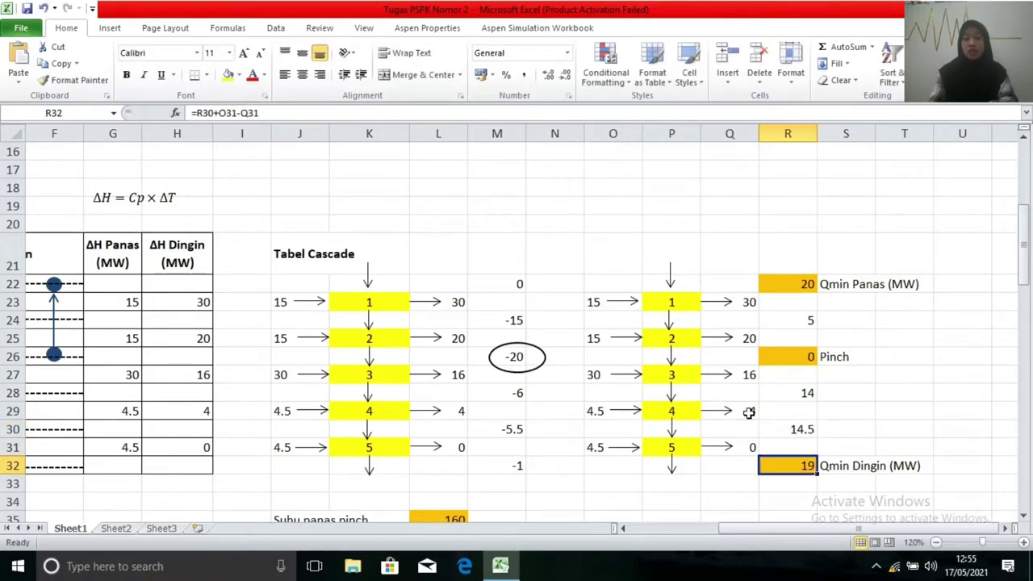
double_click(798, 465)
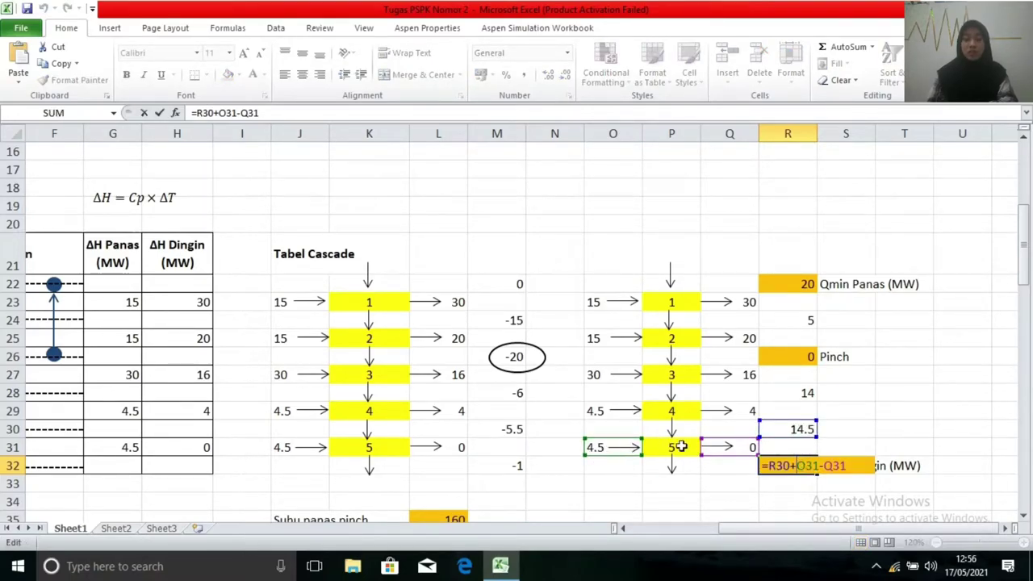
Review the second cascade's energy targets in R22 and R32 and its Pinch cell R26.
key(Return)
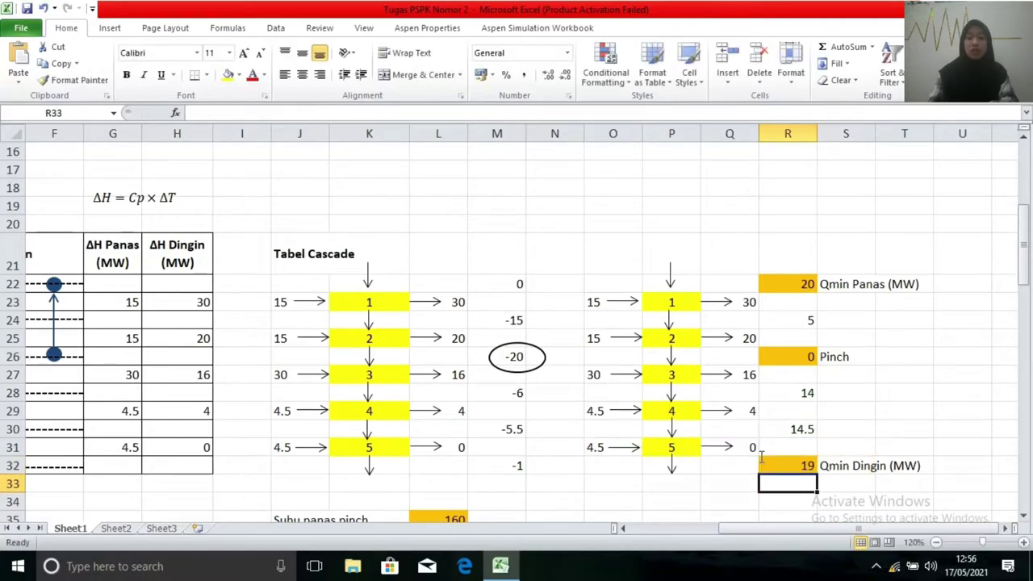
click(789, 283)
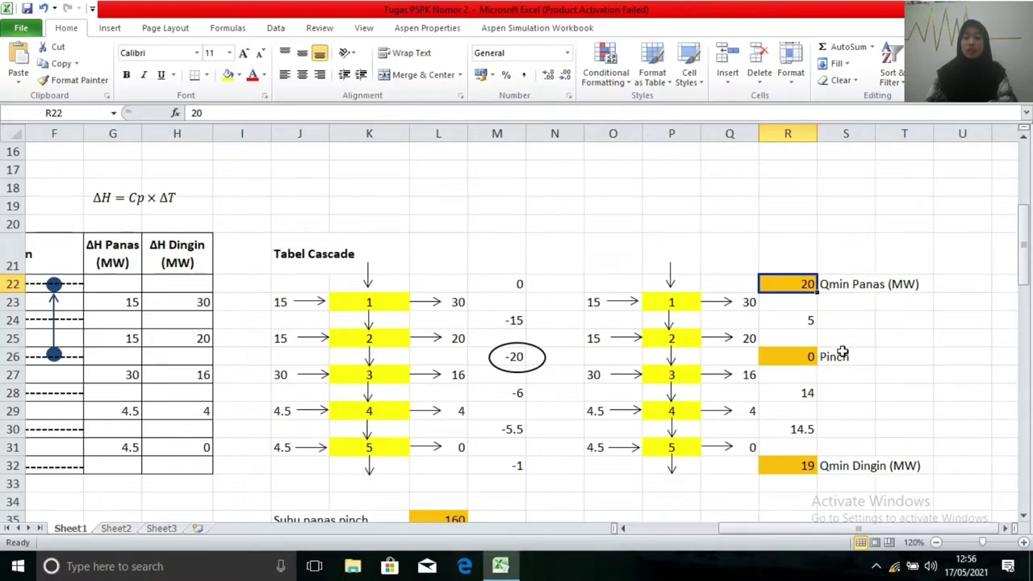
click(800, 466)
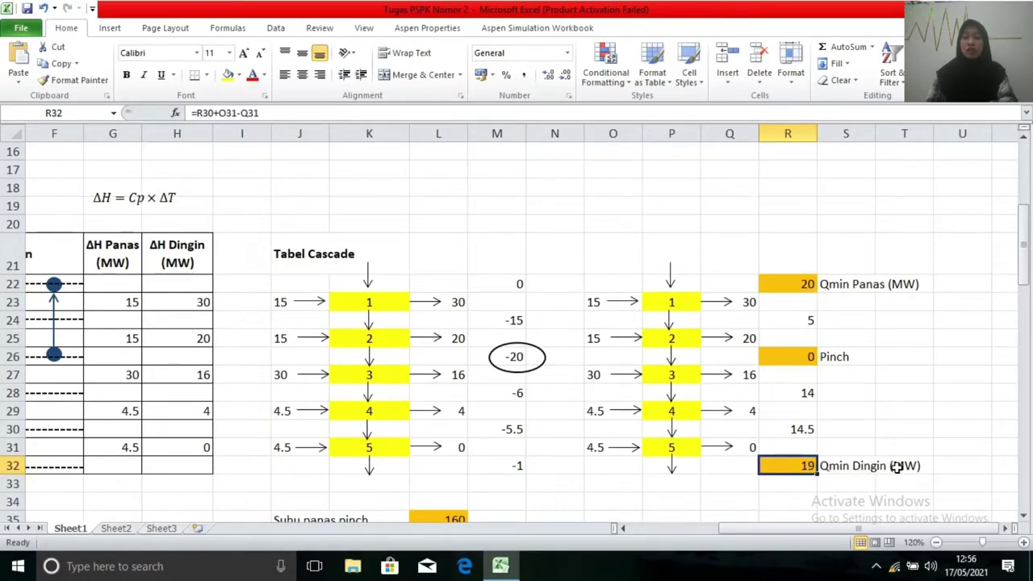
click(798, 357)
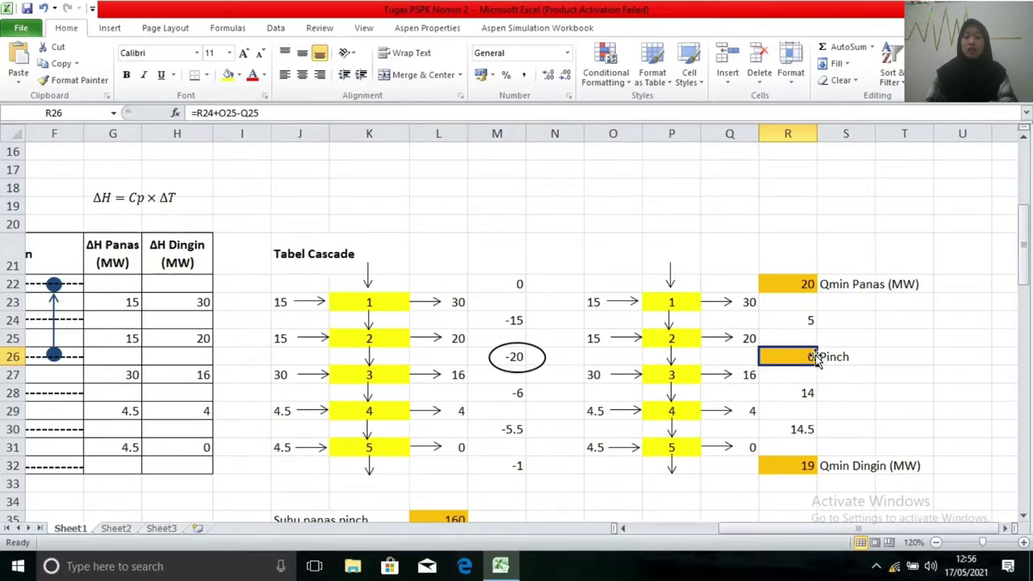
Examine the hot and cold pinch temperature formulas in L35 and L38 against the temperature interval table.
drag(841, 527, 750, 531)
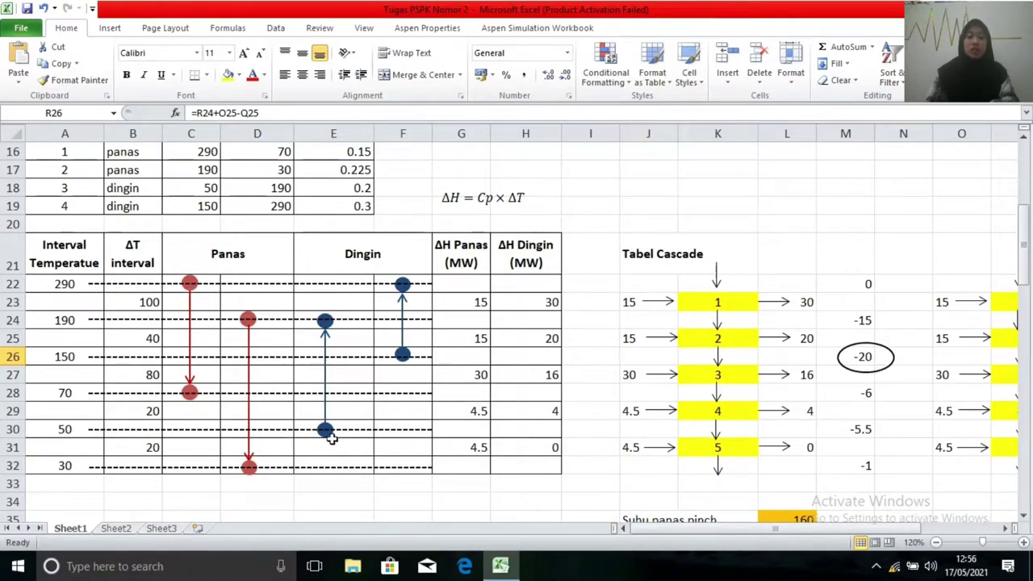
scroll(500, 461, down, 1)
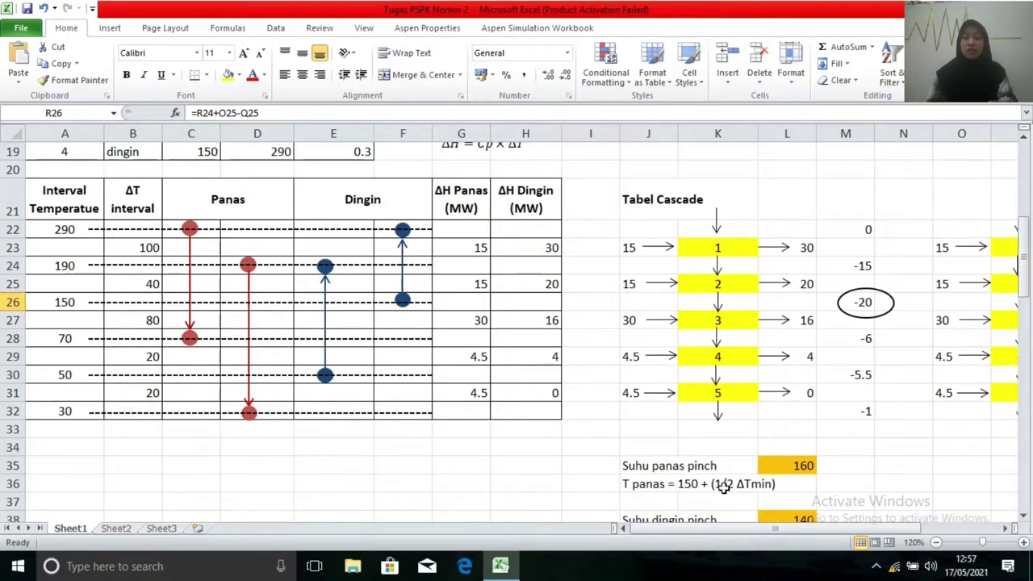
click(803, 467)
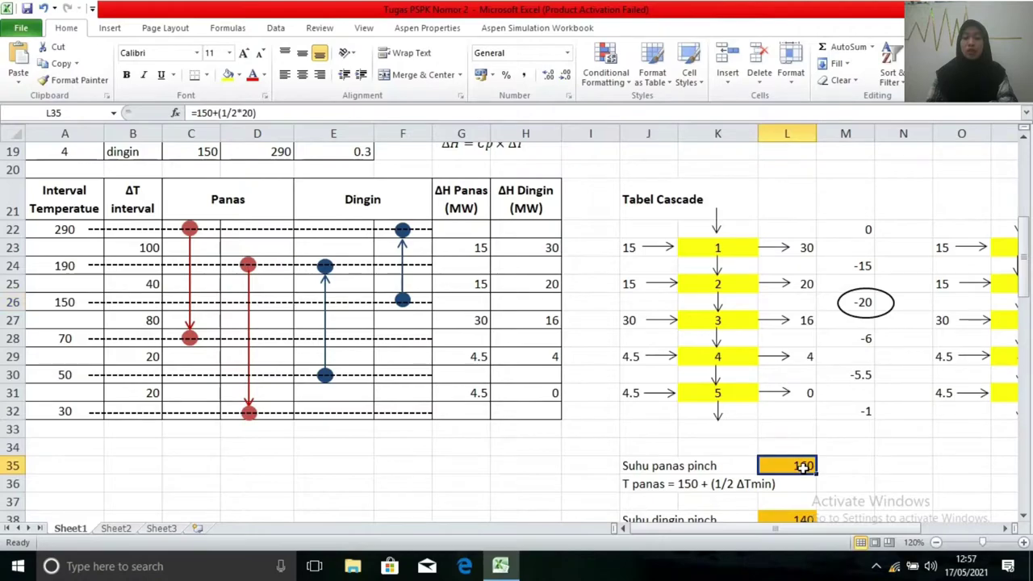
scroll(819, 448, down, 1)
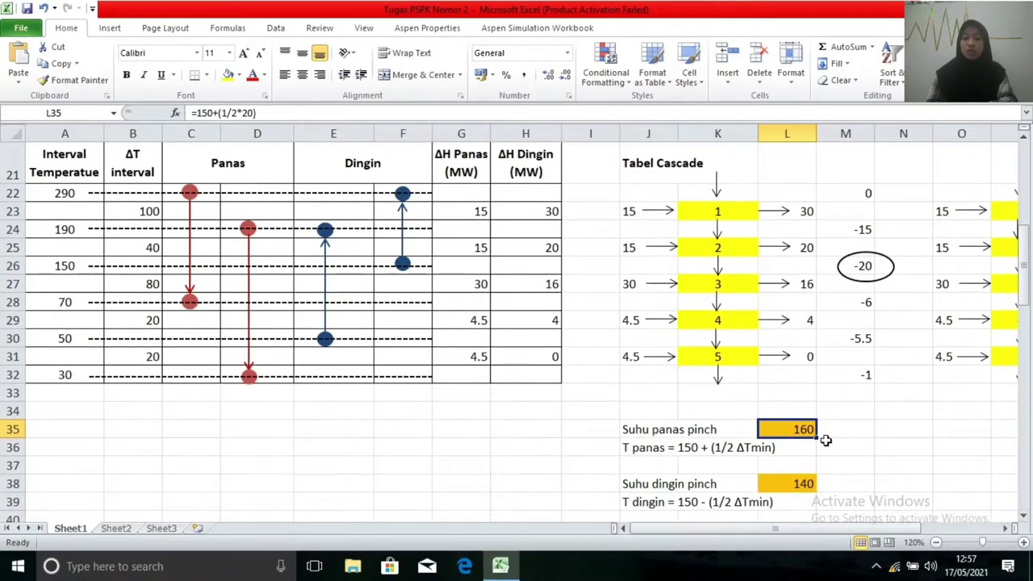
double_click(797, 429)
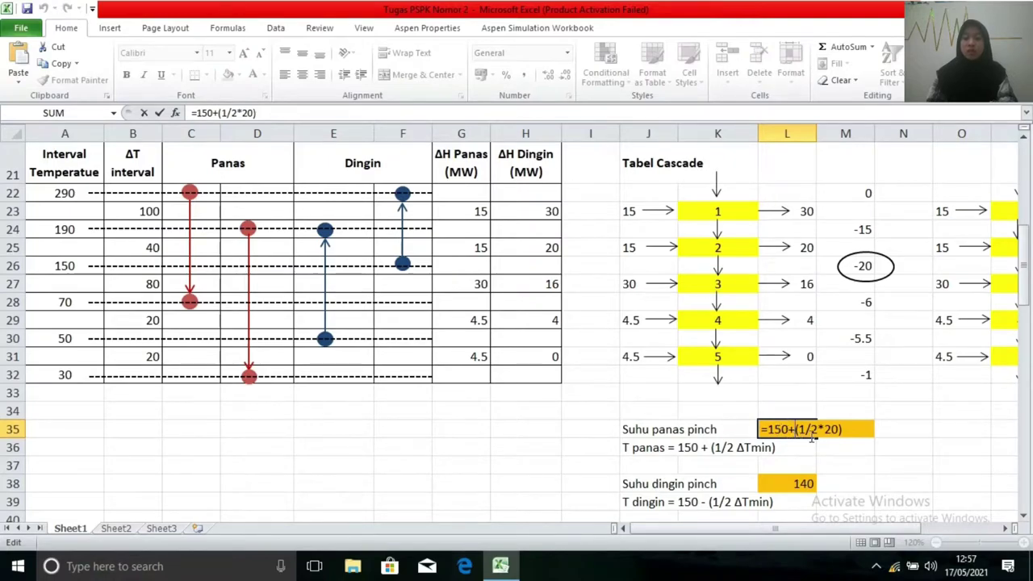
key(Return)
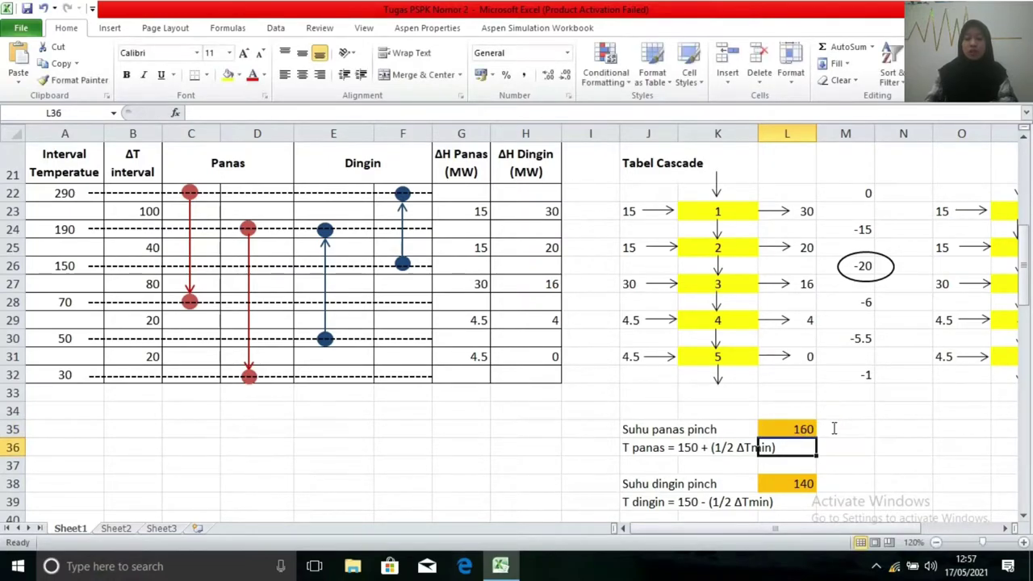
click(796, 487)
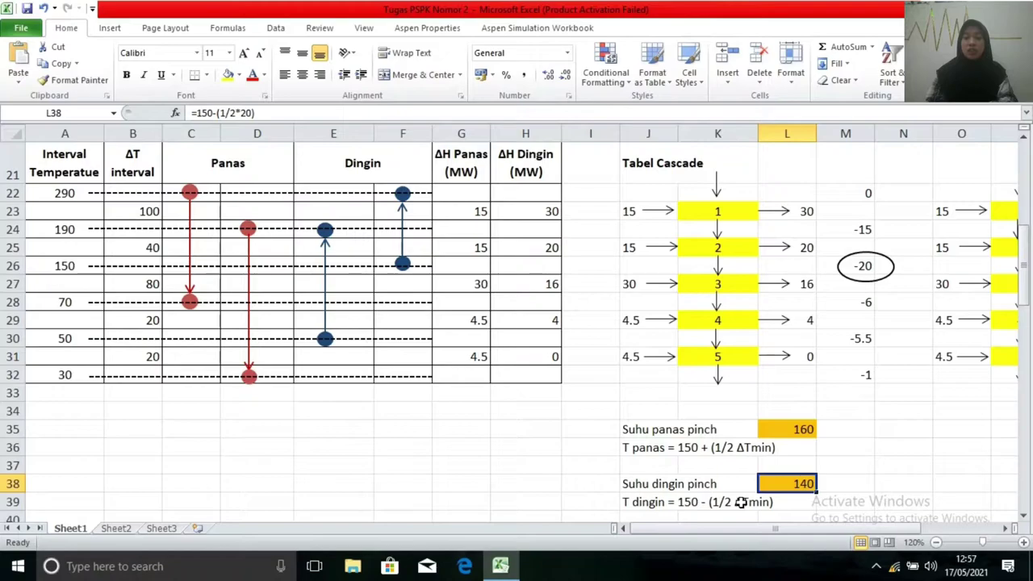
double_click(799, 482)
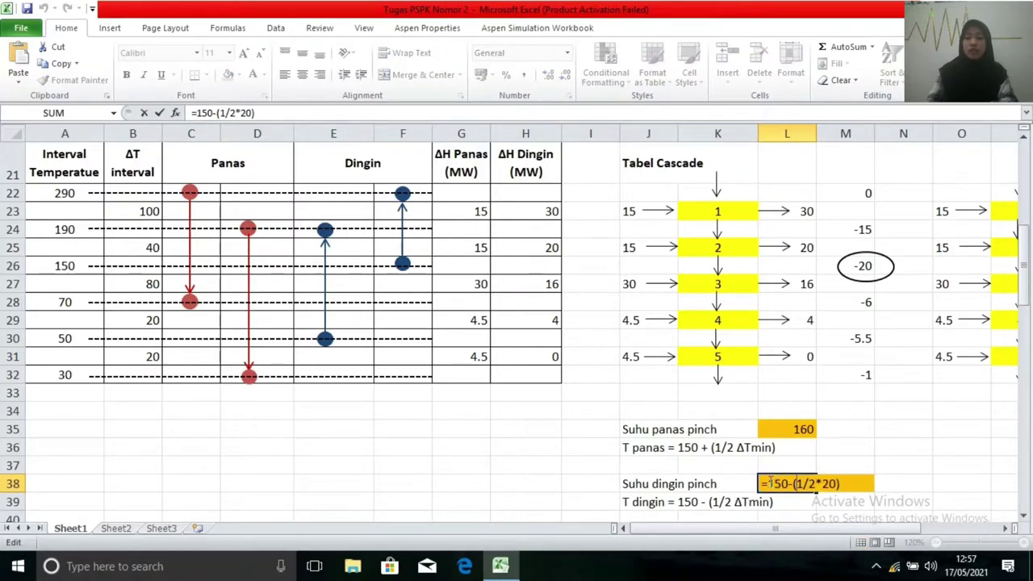
key(Return)
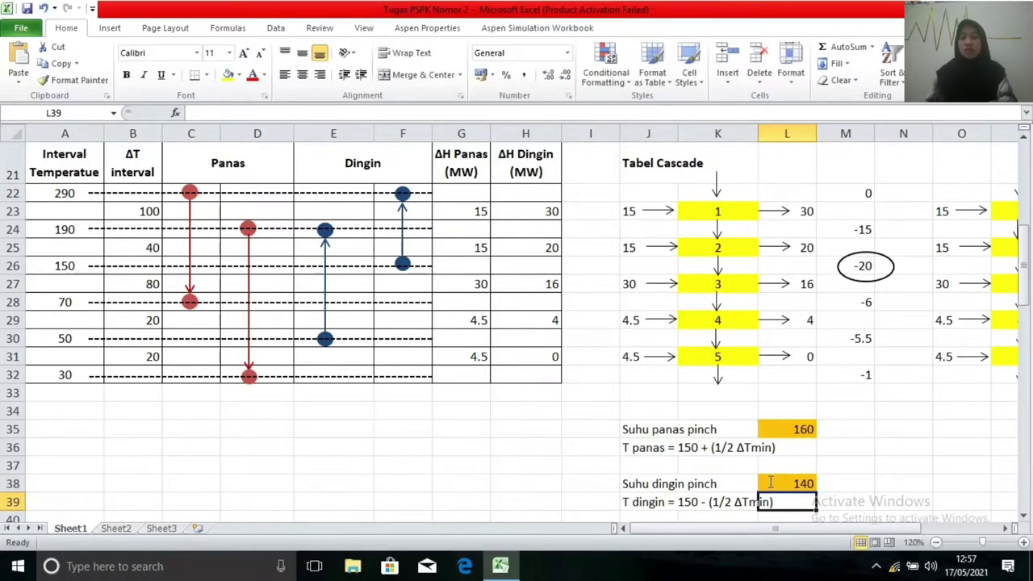
Review the Qmin Panas and Qmin Dingin results in column R together with the pinch temperatures in L35 and L38.
drag(764, 532, 827, 536)
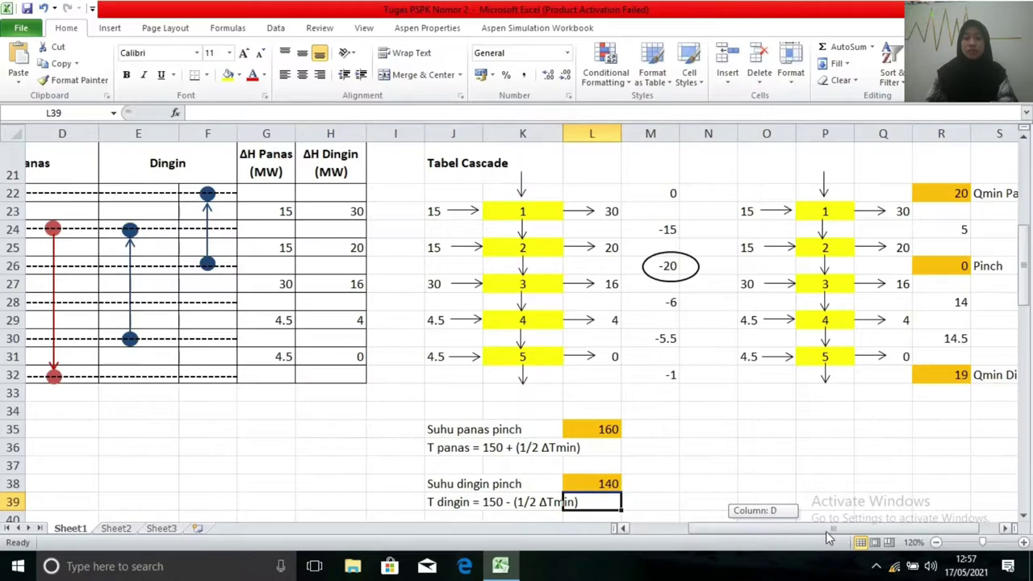
click(1008, 529)
click(1009, 528)
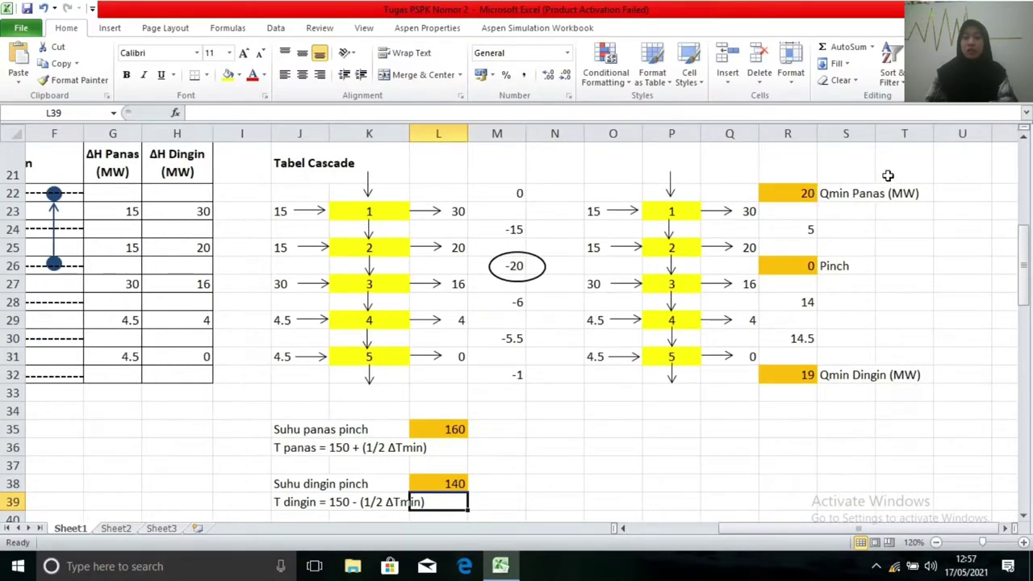
click(793, 374)
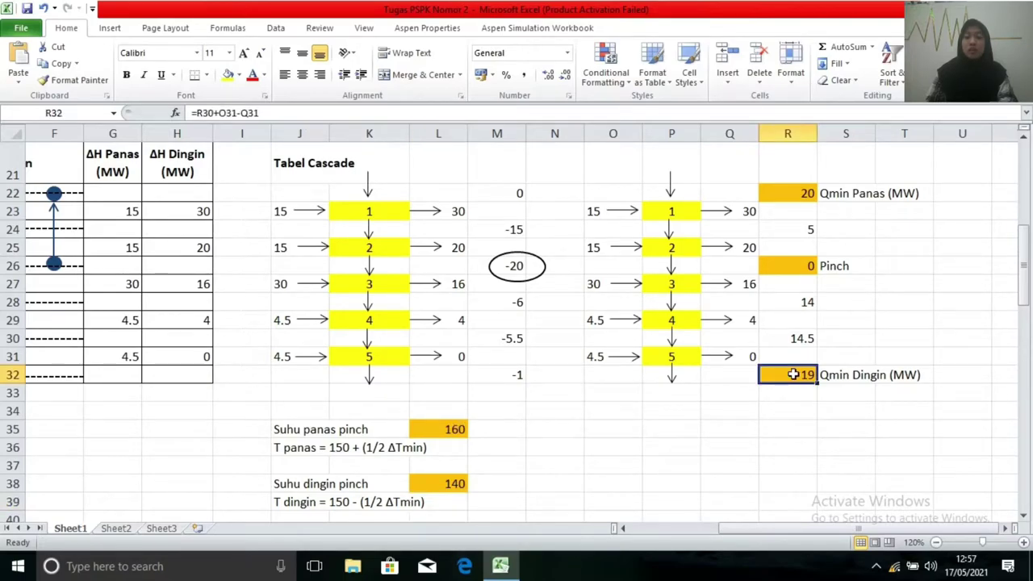
click(438, 485)
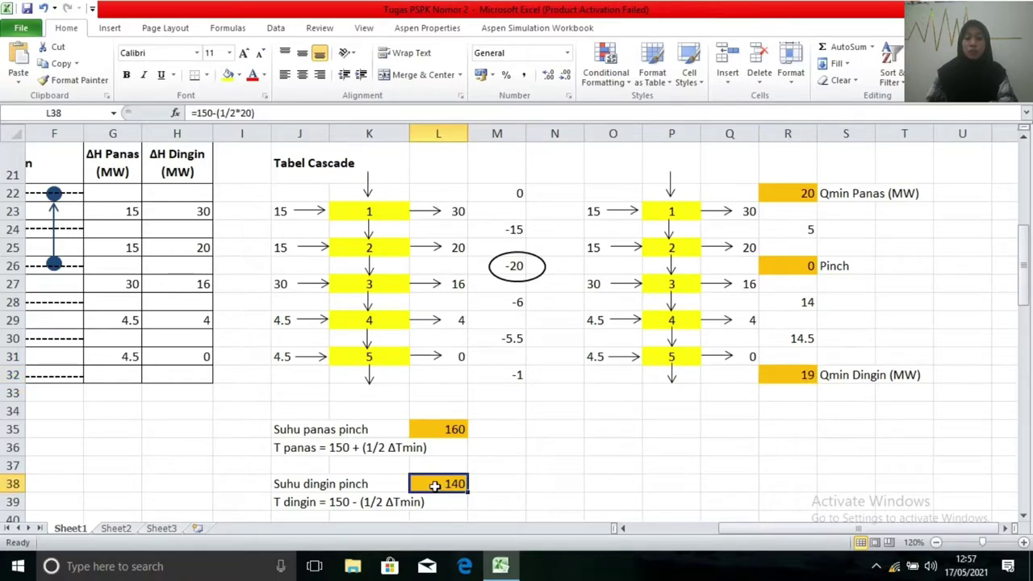
drag(877, 534, 752, 519)
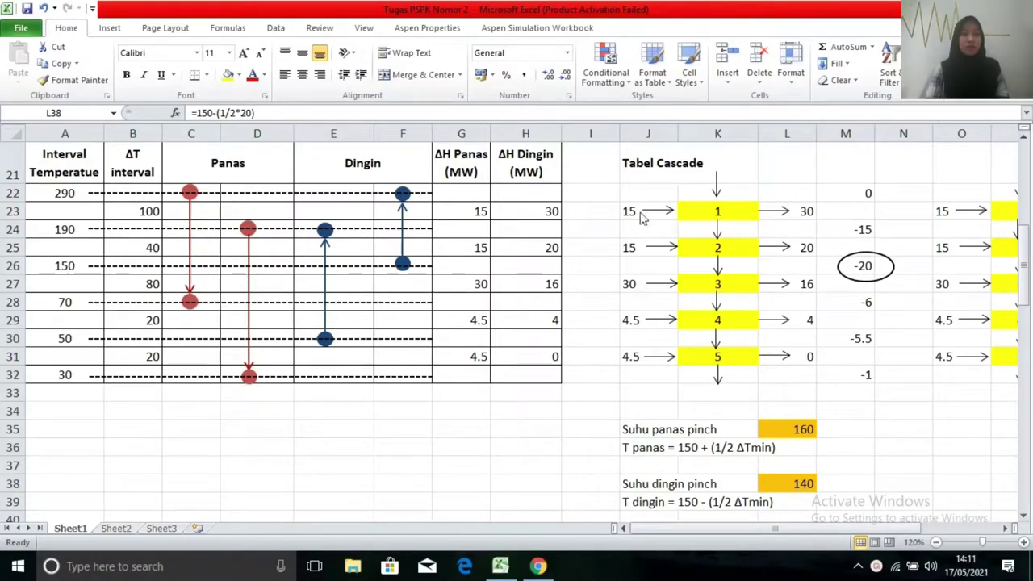
Switch to Aspen Energy Analyzer V10, dismissing its product registration, and create a new HI Case.
click(16, 568)
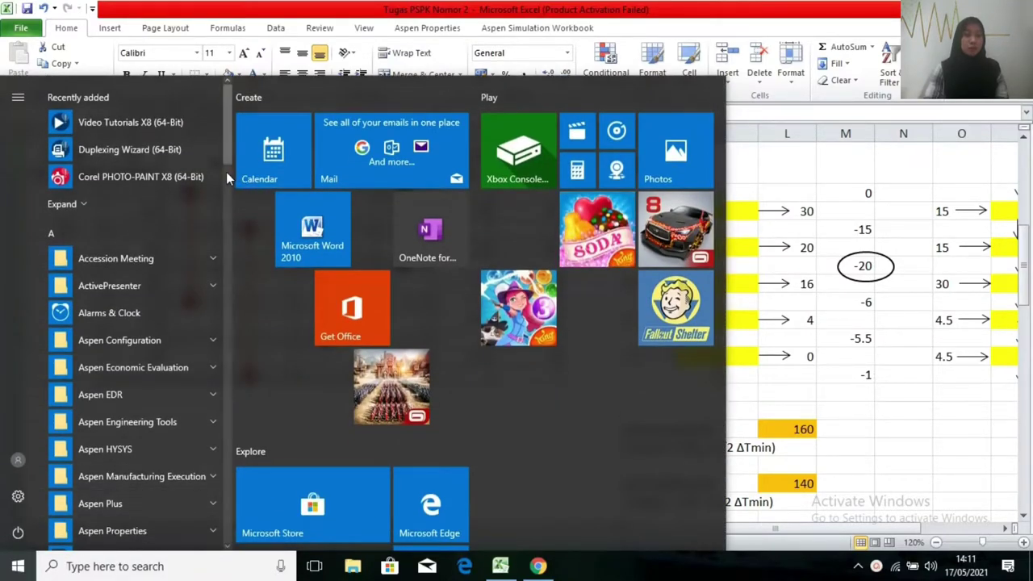
drag(224, 147, 225, 180)
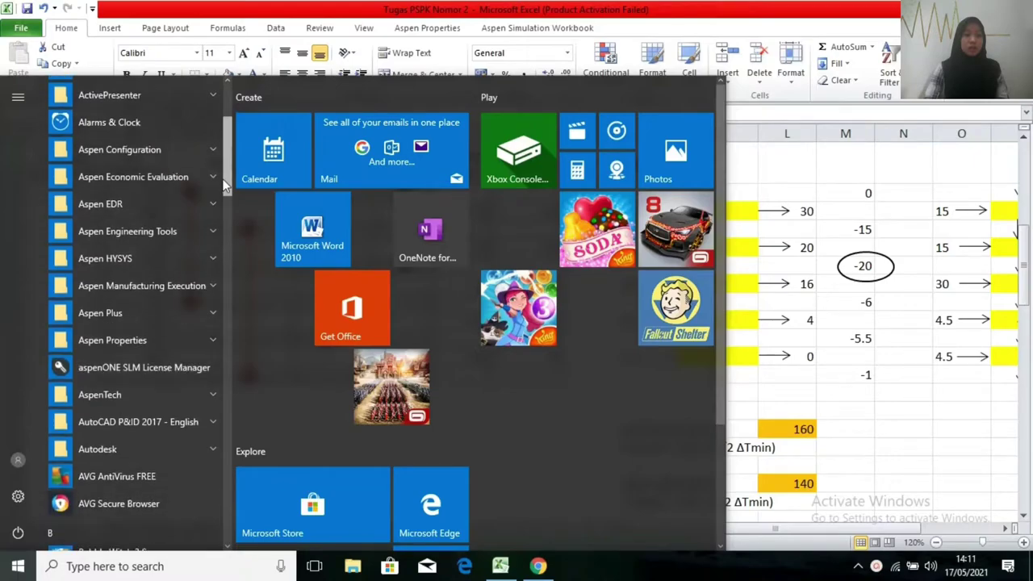
click(201, 264)
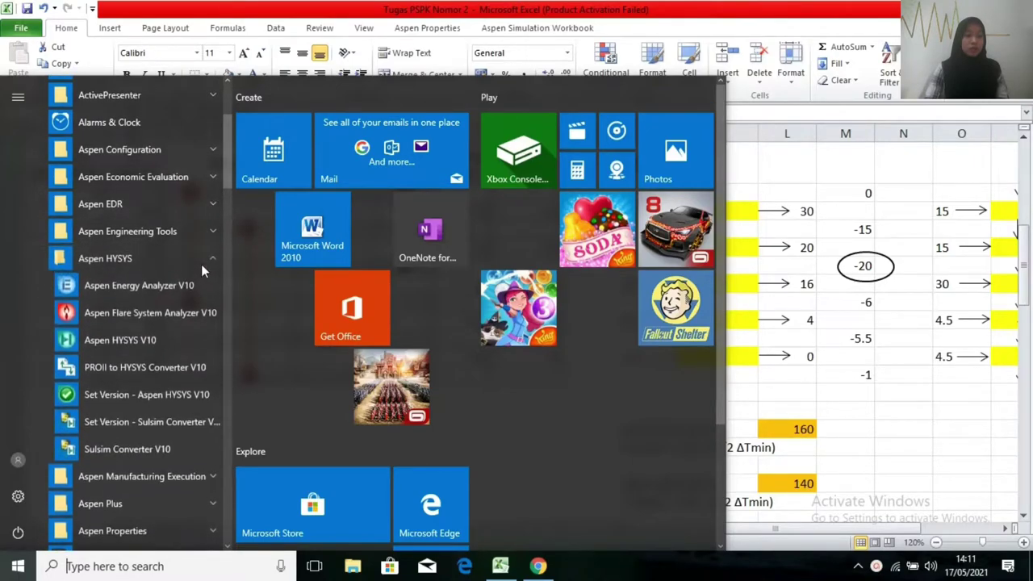
click(189, 292)
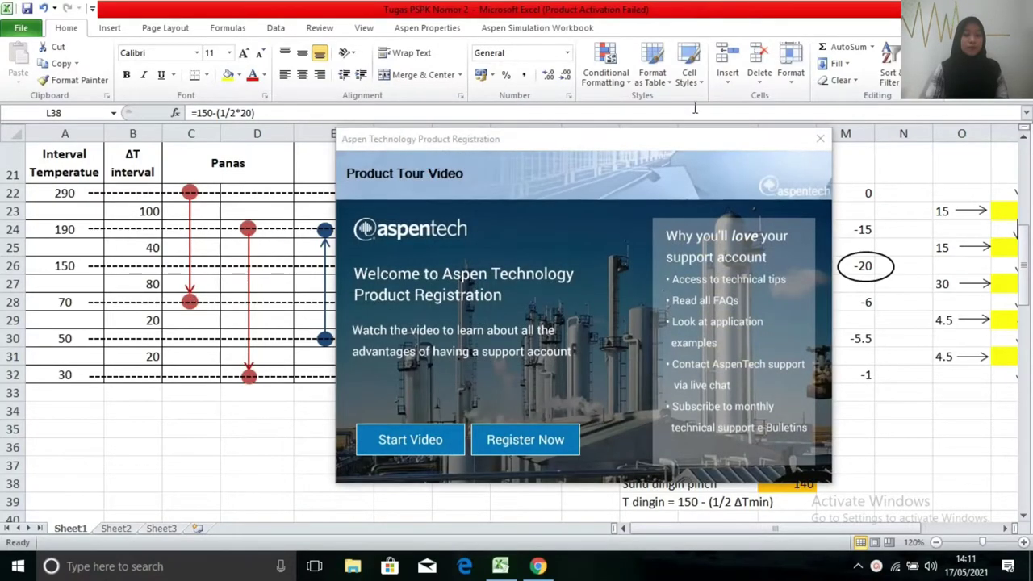
click(817, 142)
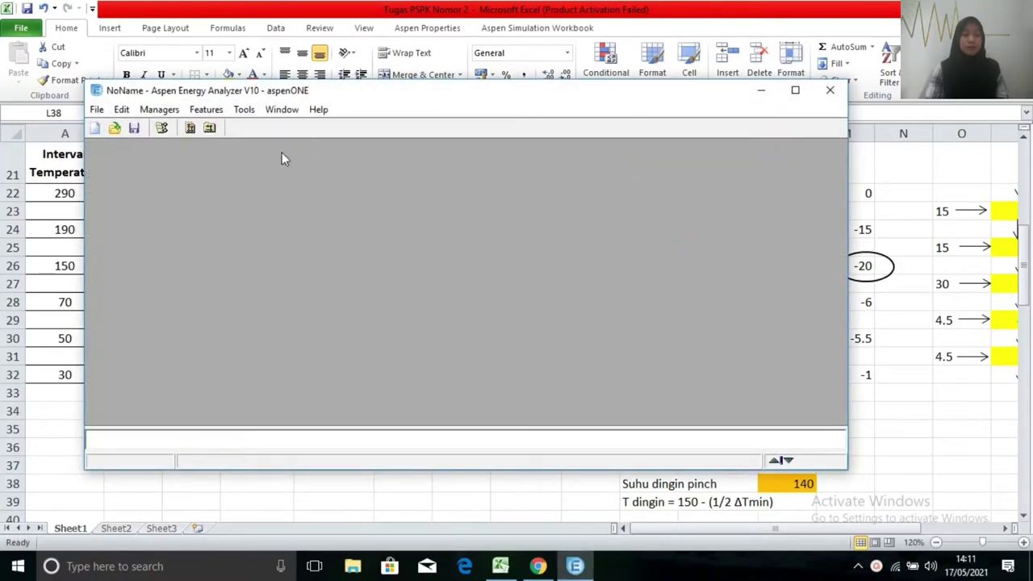
click(191, 130)
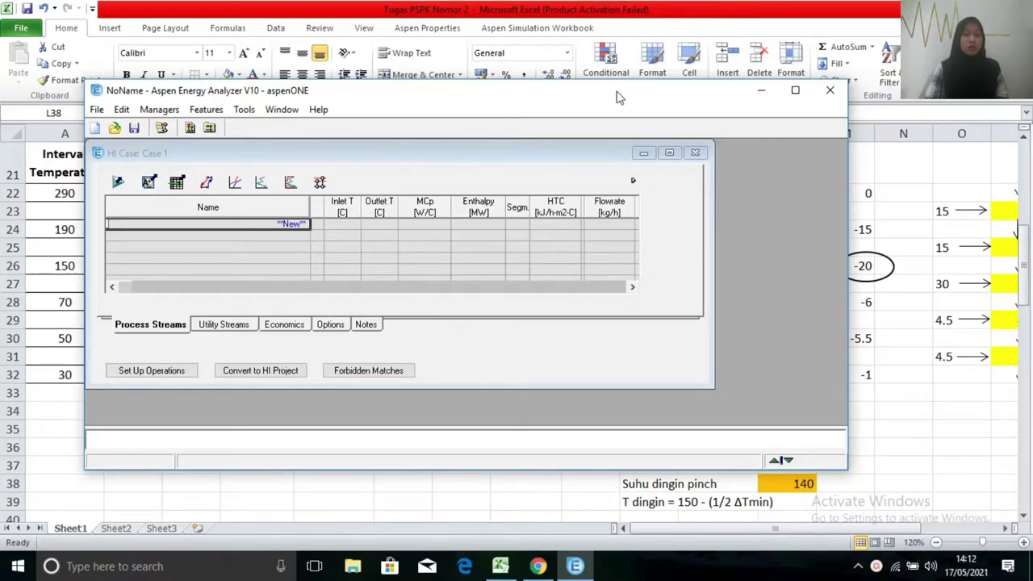
Arrange the Aspen Energy Analyzer window beside the worksheet so the original stream data in rows 1 to 6 is readable.
drag(594, 99, 741, 52)
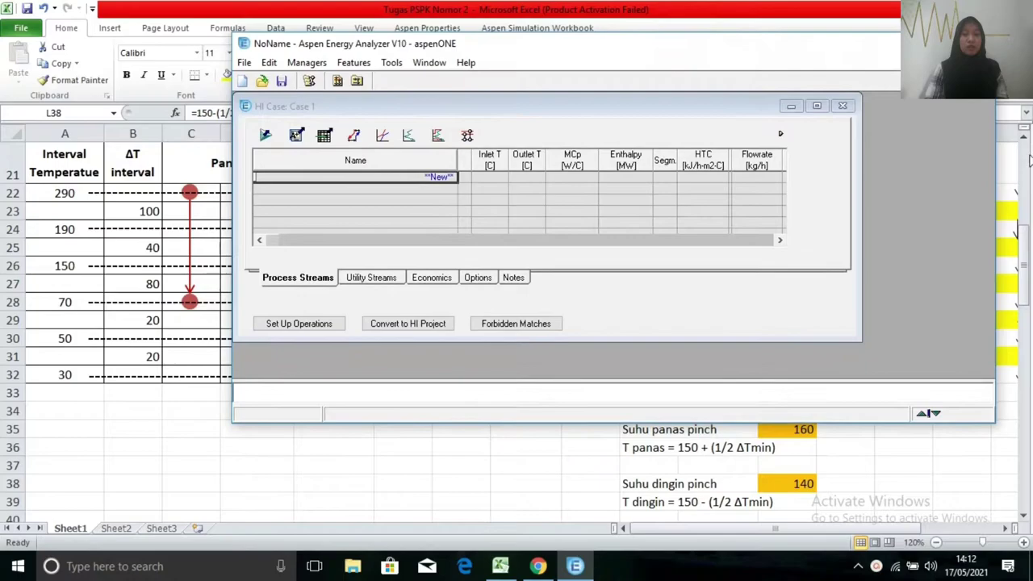
drag(993, 155, 832, 188)
drag(628, 50, 767, 42)
click(1023, 224)
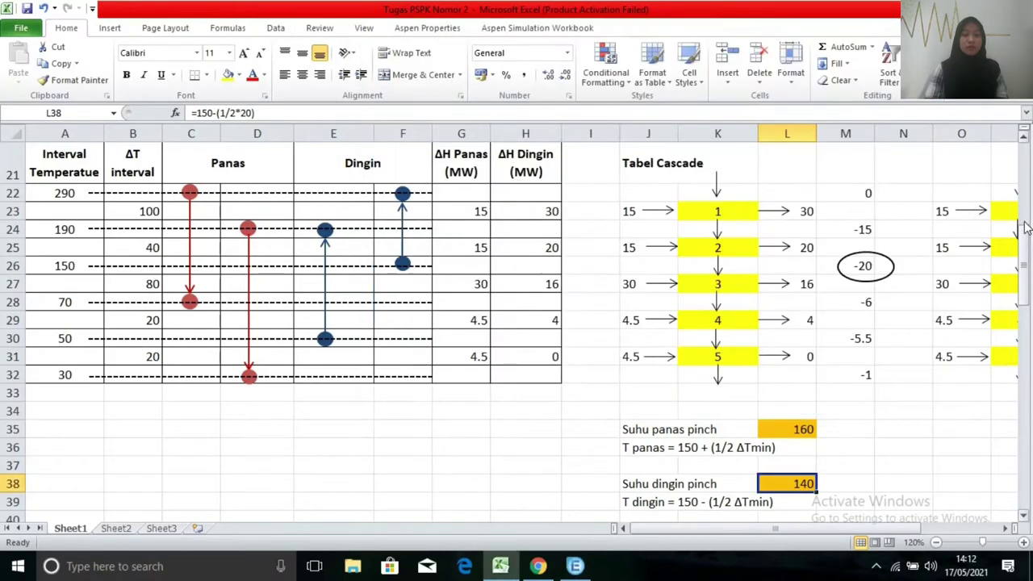
drag(1024, 231, 1022, 145)
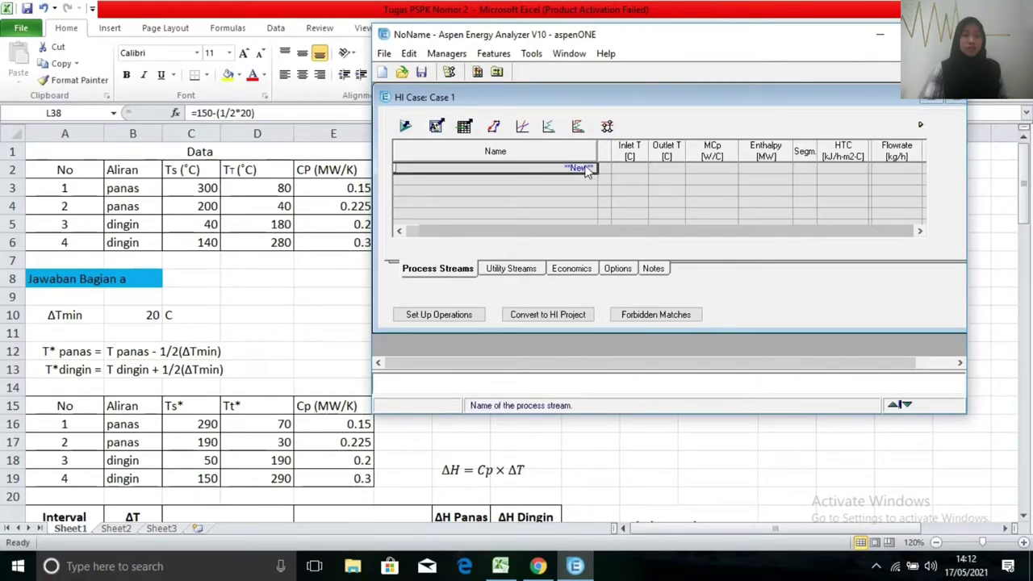
Add process stream 1 with an inlet temperature of 300 °C and an outlet temperature of 80 °C.
text(1)
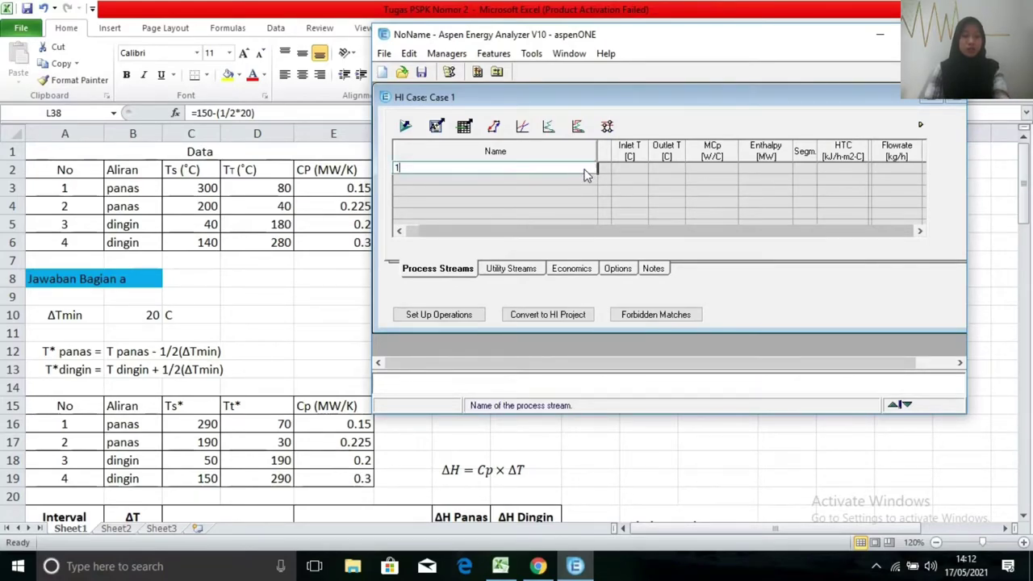
click(636, 168)
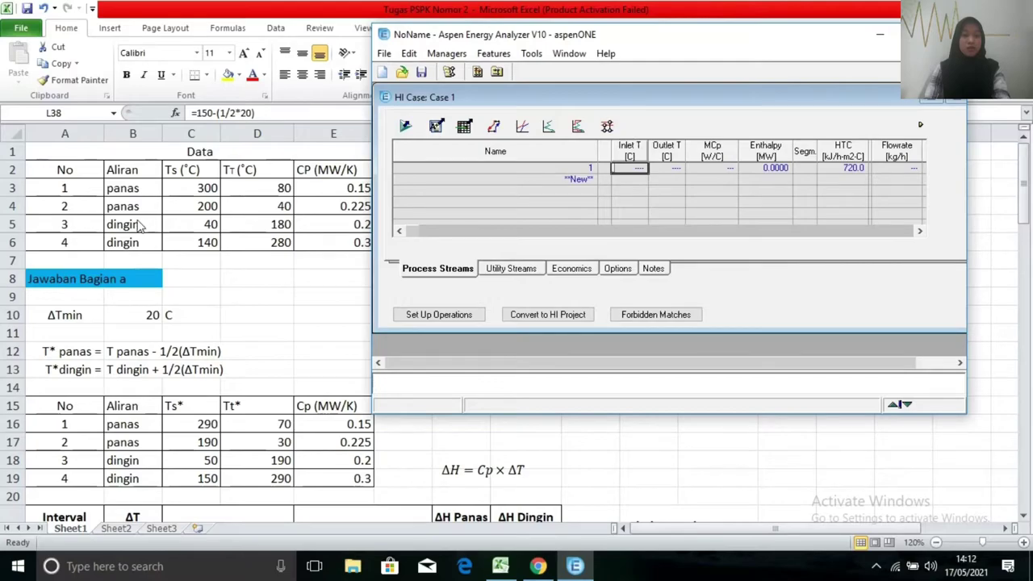
text(3)
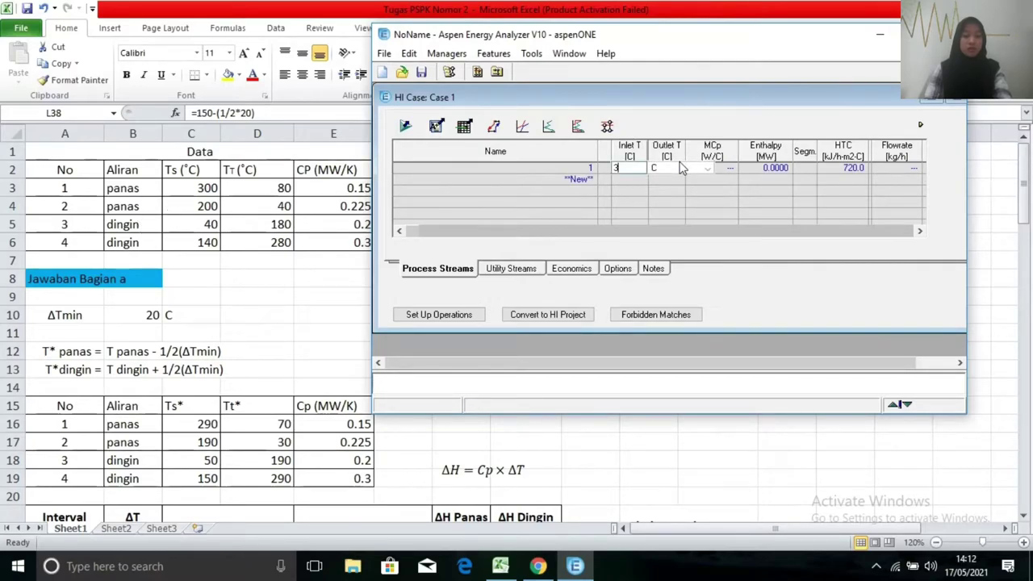
text(00)
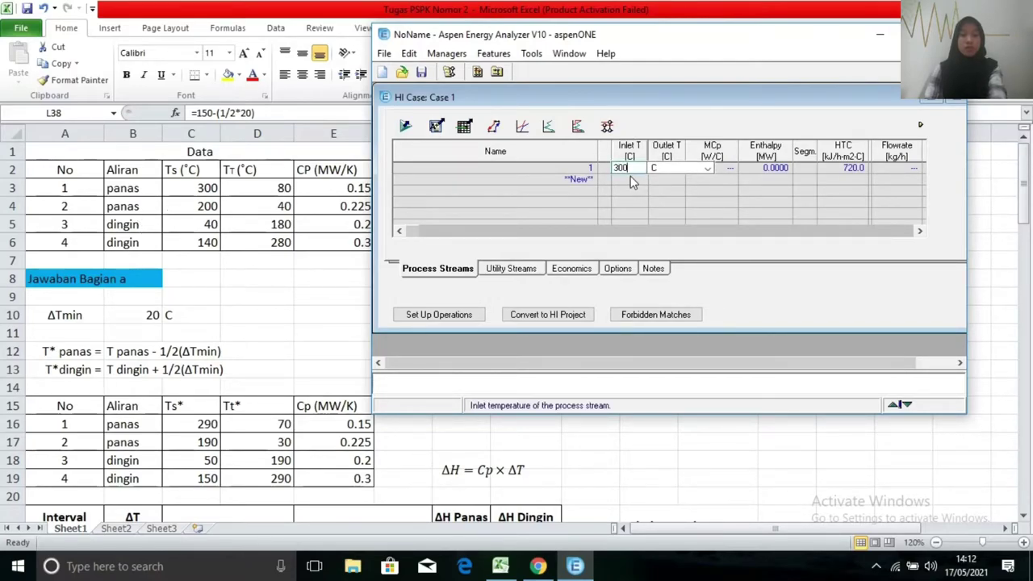
click(678, 169)
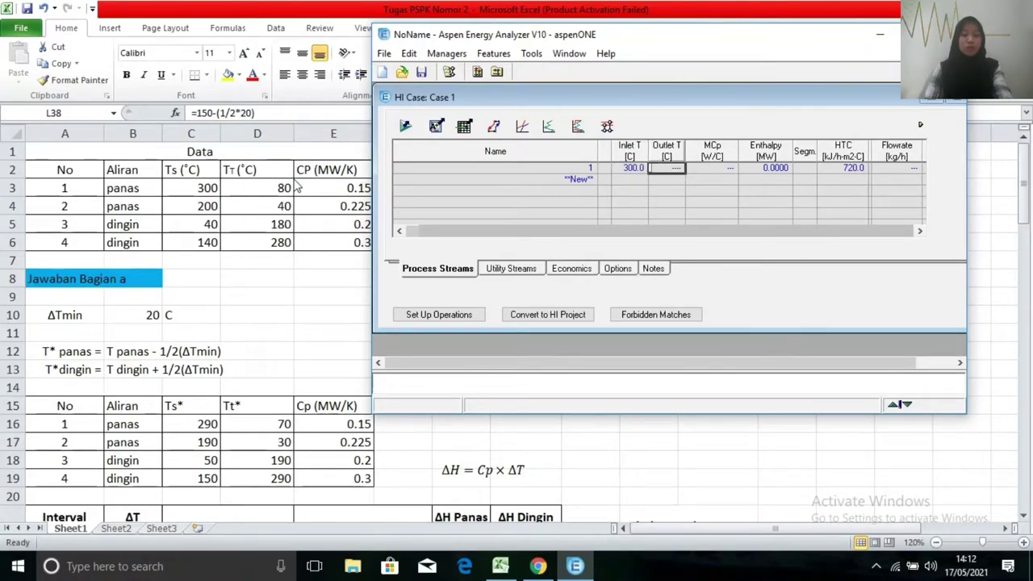
text(80)
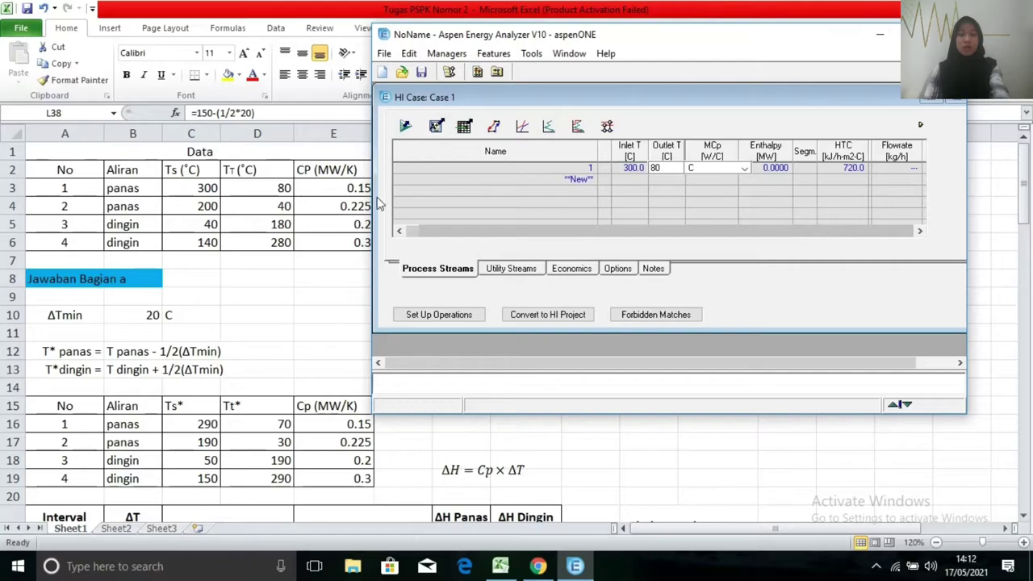
click(625, 181)
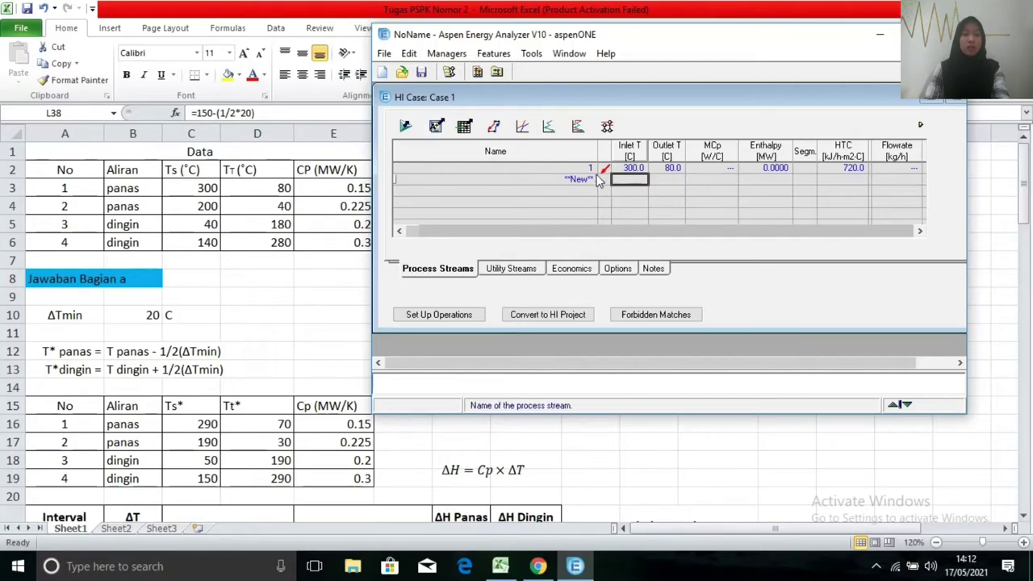
Set the MCp of stream 1 to 0.15E6 W/C.
click(721, 170)
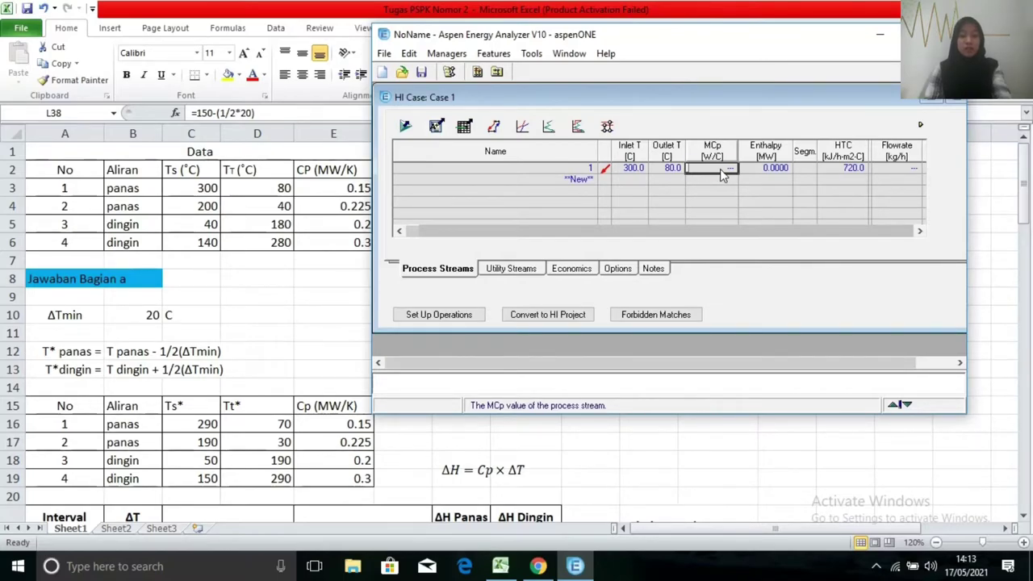
text(0.15)
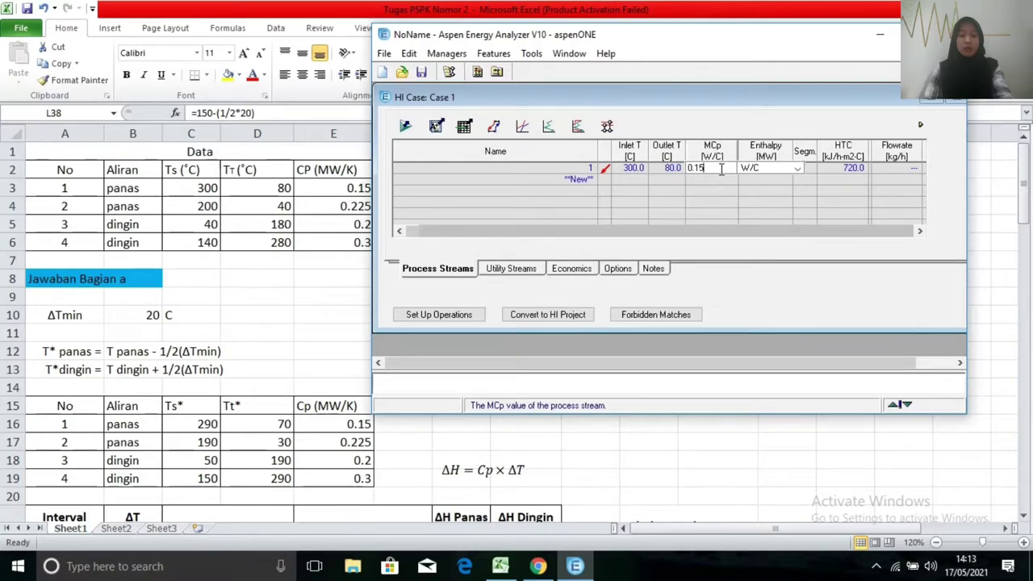
text(E6)
key(Return)
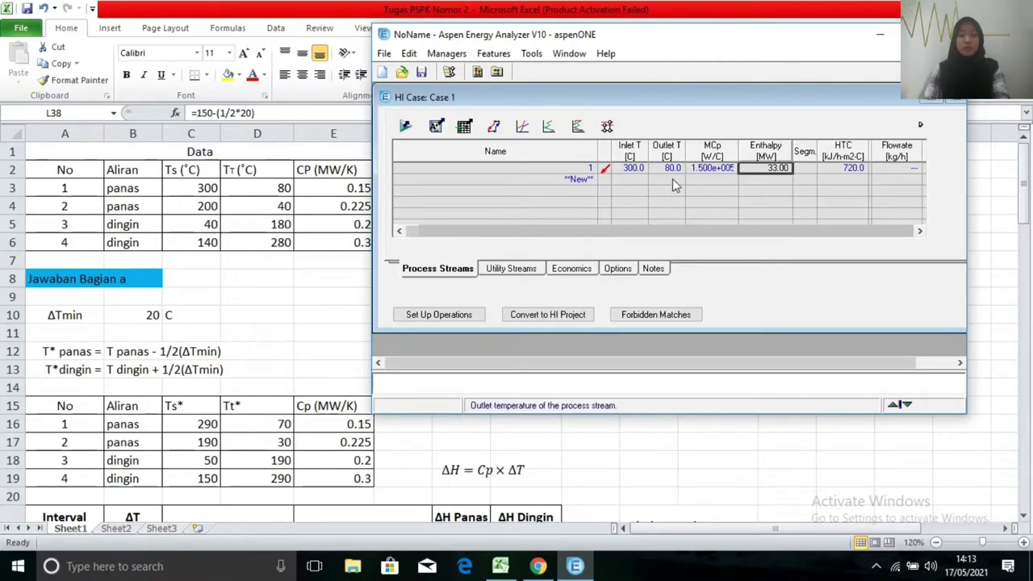
Add process stream 2 with an inlet temperature of 200 °C and an outlet temperature of 40 °C.
click(569, 180)
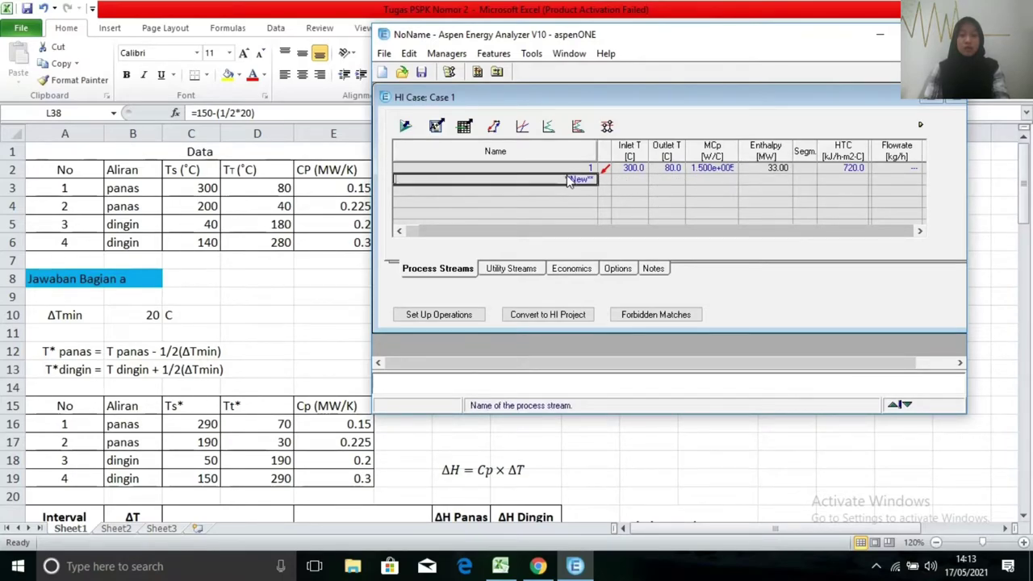
text(2)
click(637, 179)
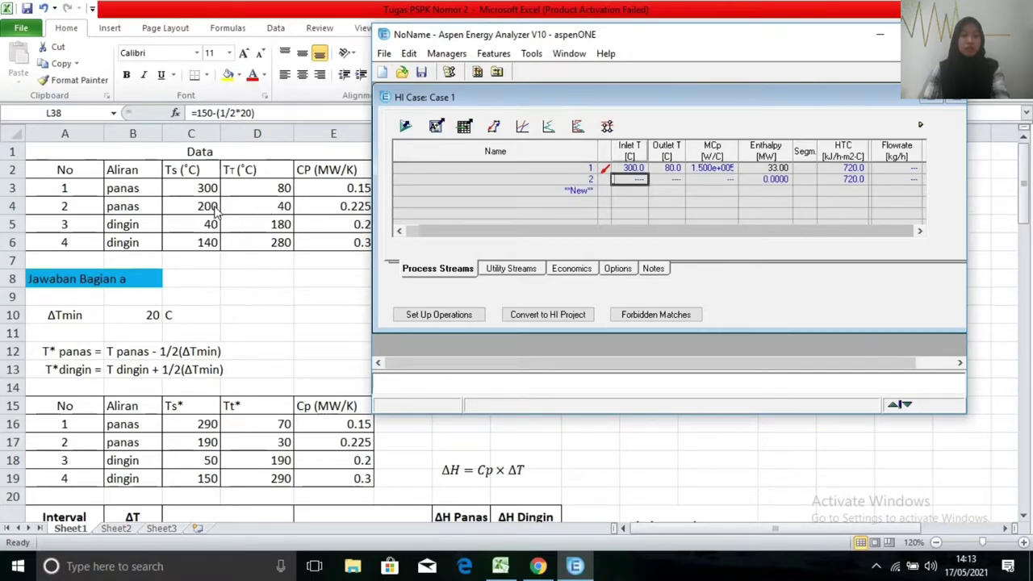
text(200)
click(674, 180)
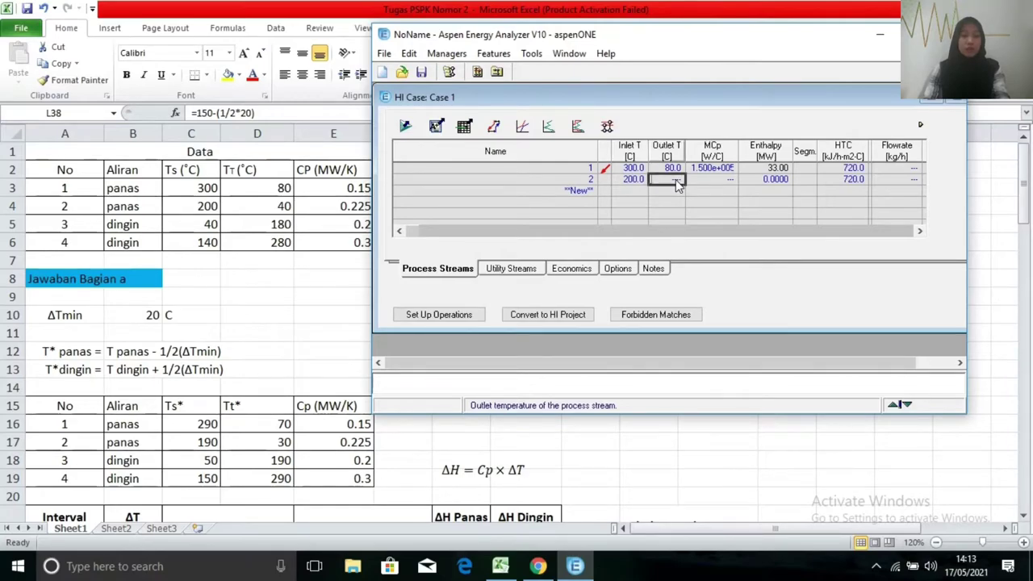
text(40)
click(717, 194)
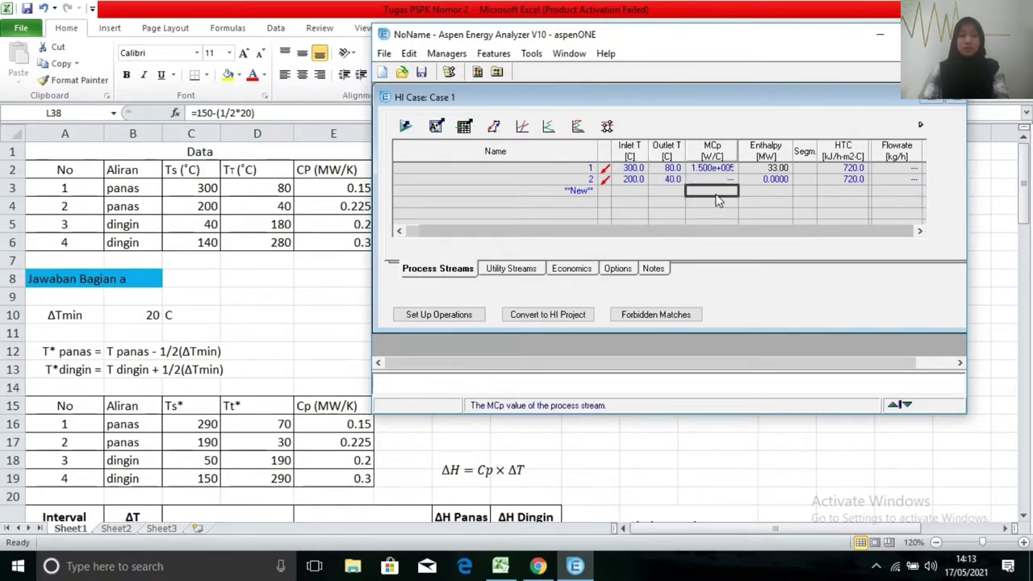
Set the MCp of stream 2 to 0.225e6 W/C.
click(717, 182)
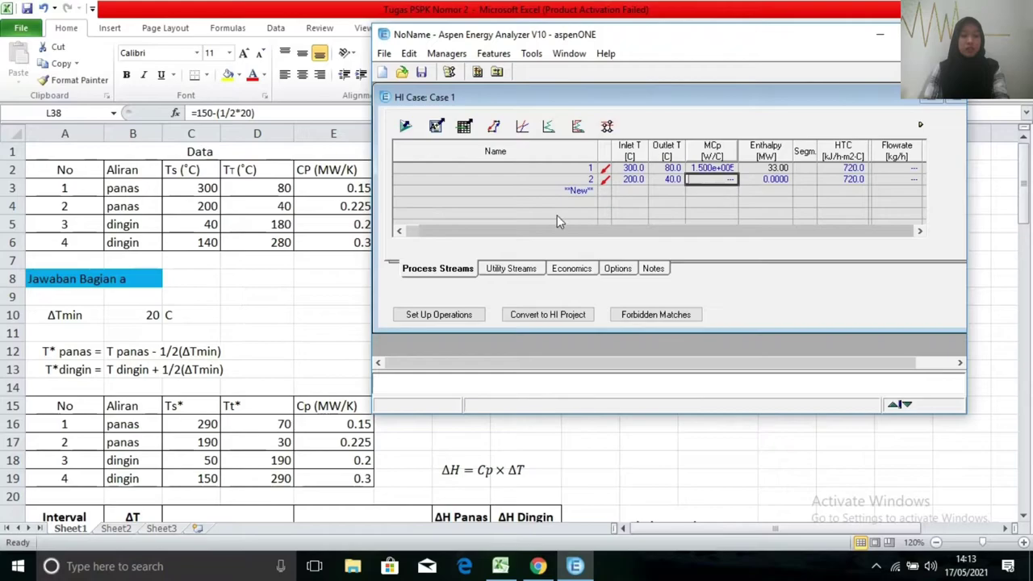
text(0.225e6)
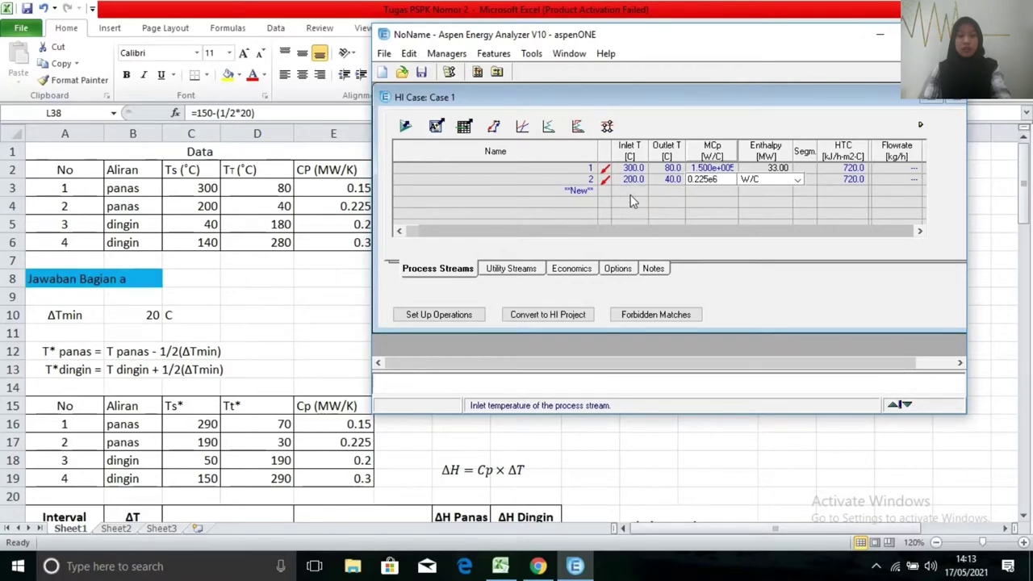
click(632, 192)
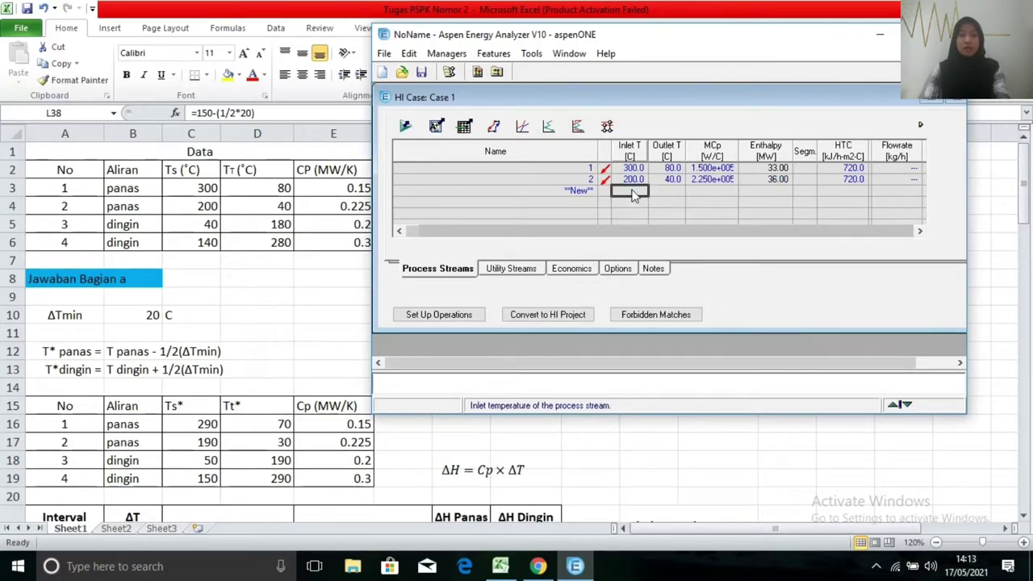
Add process stream 3 with an inlet temperature of 40 °C and an outlet temperature of 180 °C.
click(581, 194)
text(3)
key(Return)
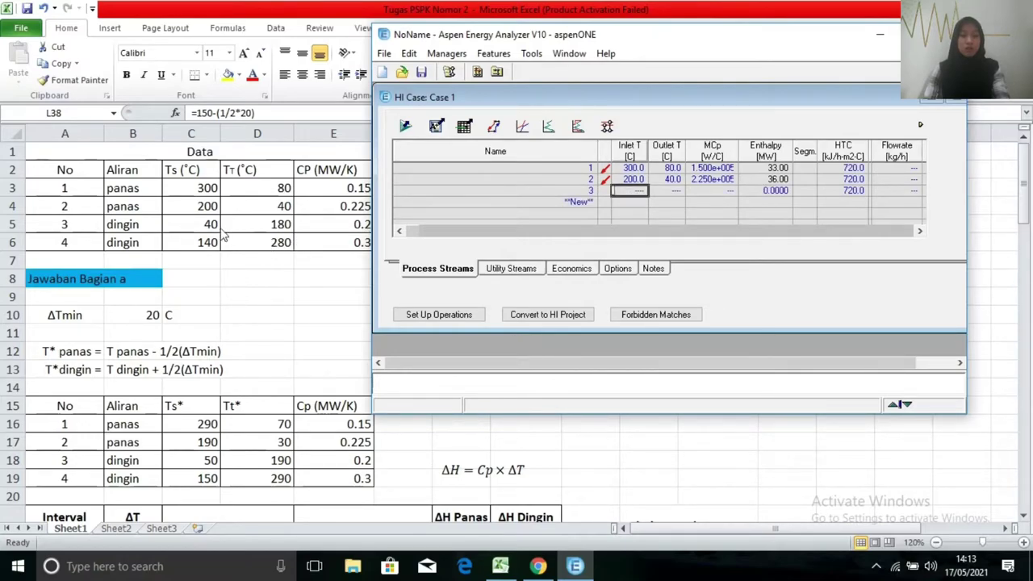
text(40)
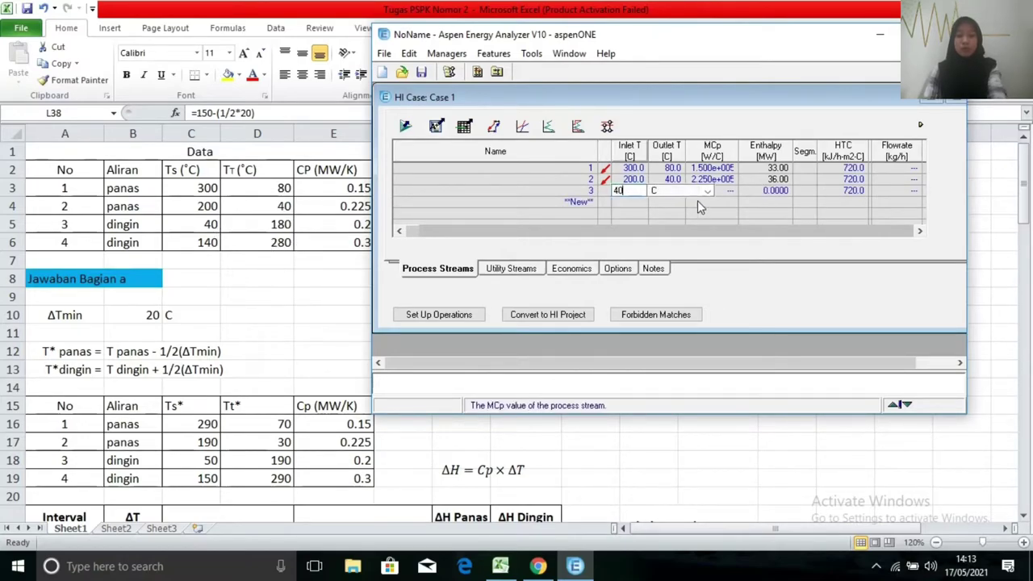
click(682, 203)
click(676, 191)
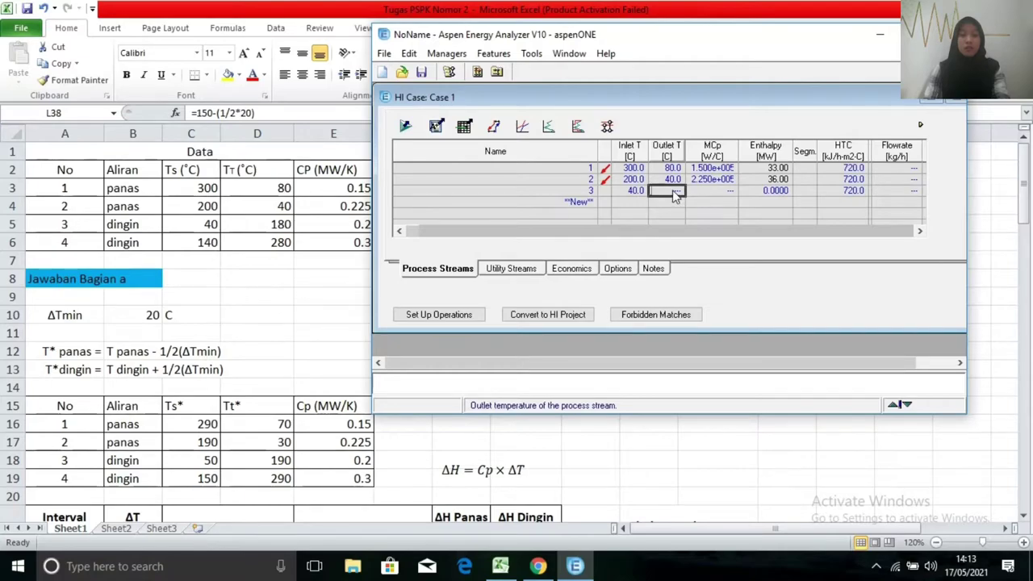
text(180)
key(Tab)
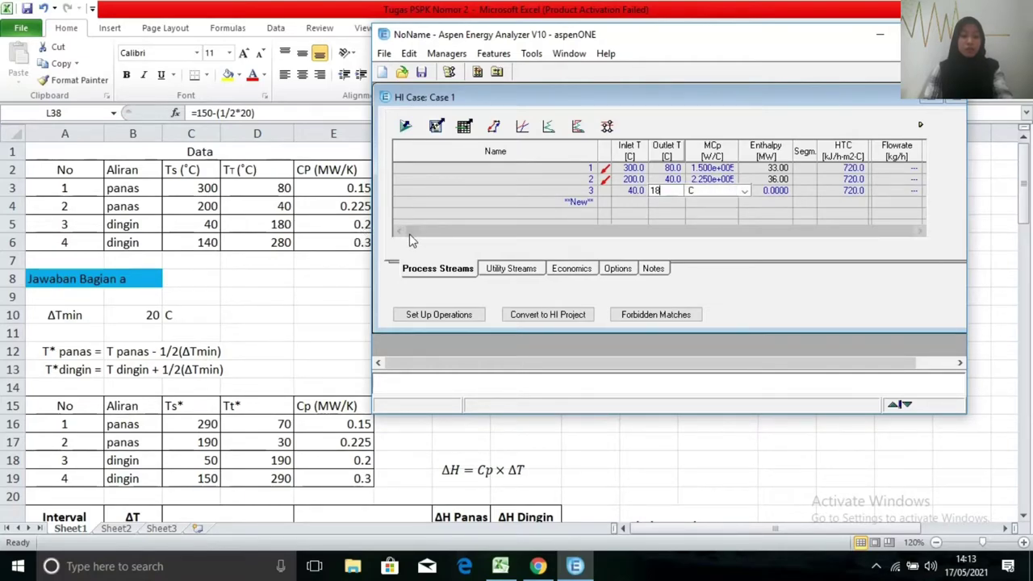
click(623, 202)
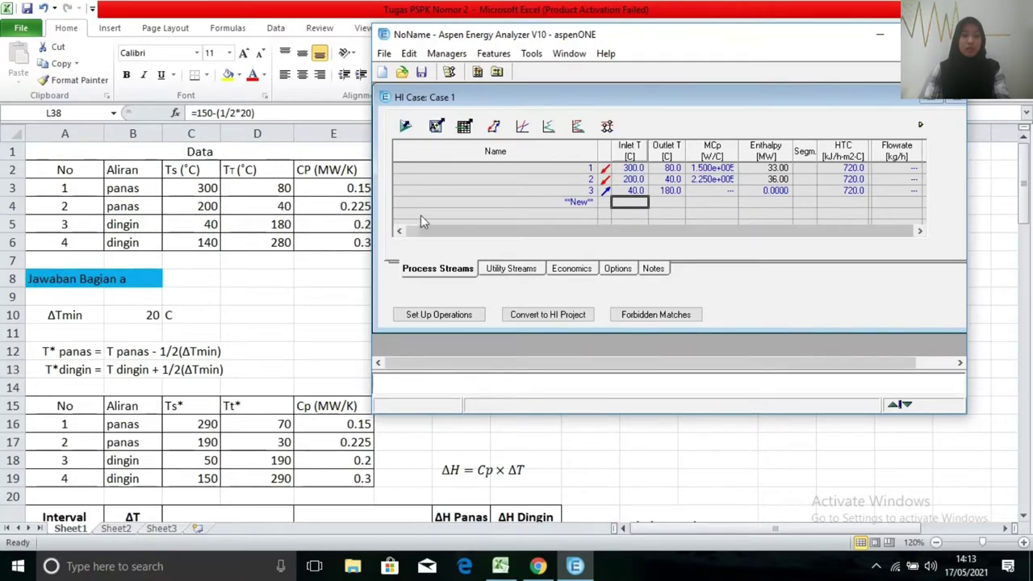
Set the MCp of stream 3 to 0.2e6 W/C.
click(707, 193)
text(0.2e)
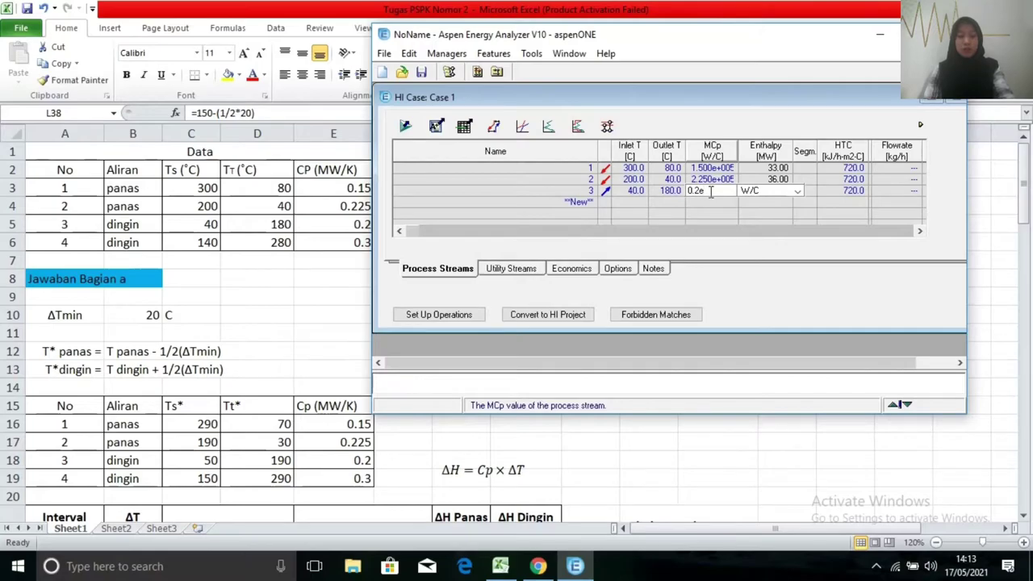
text(6)
click(633, 204)
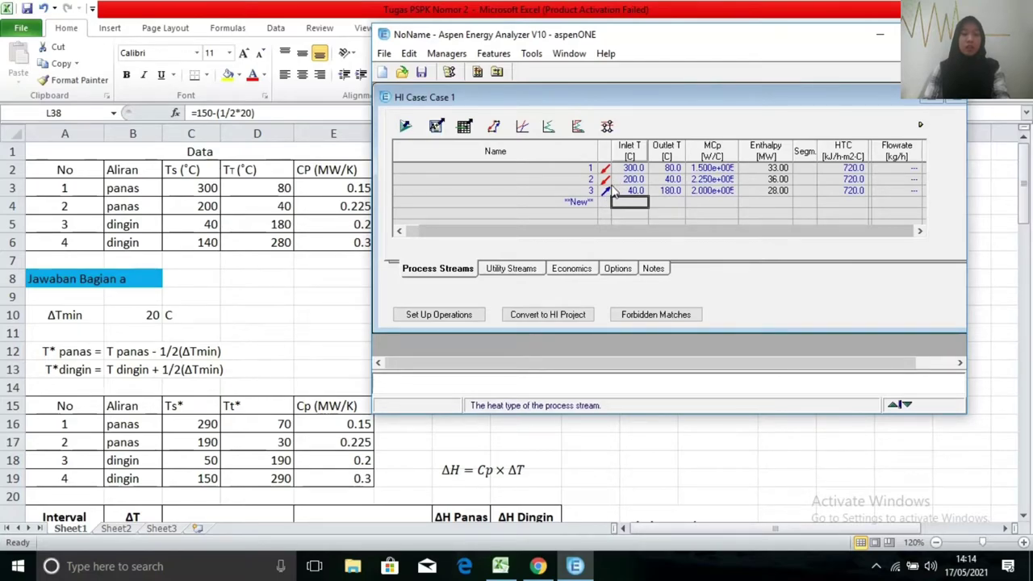
Add process stream 4 with an inlet temperature of 140 °C and an outlet temperature of 280 °C.
click(571, 204)
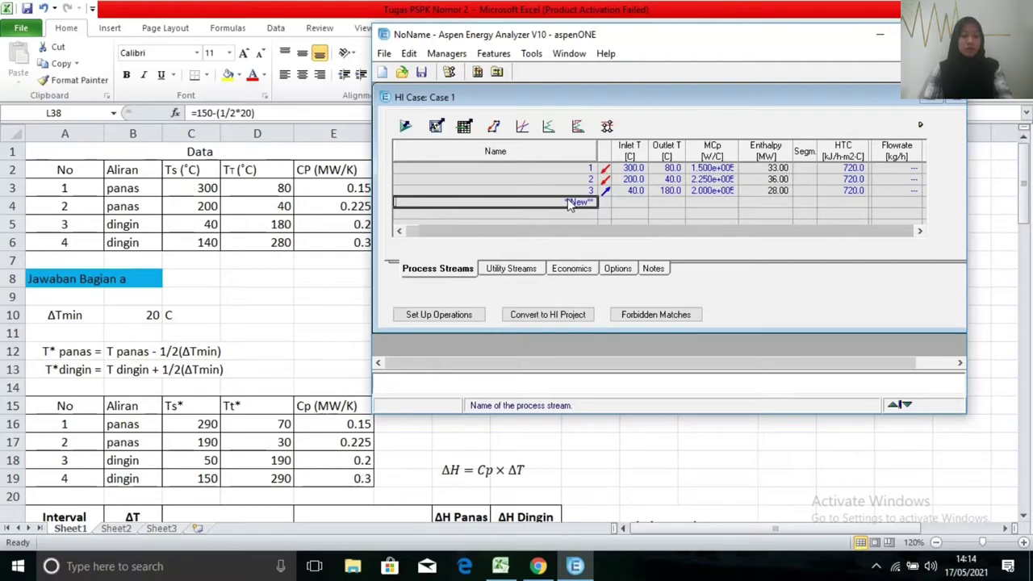
text(4)
click(635, 202)
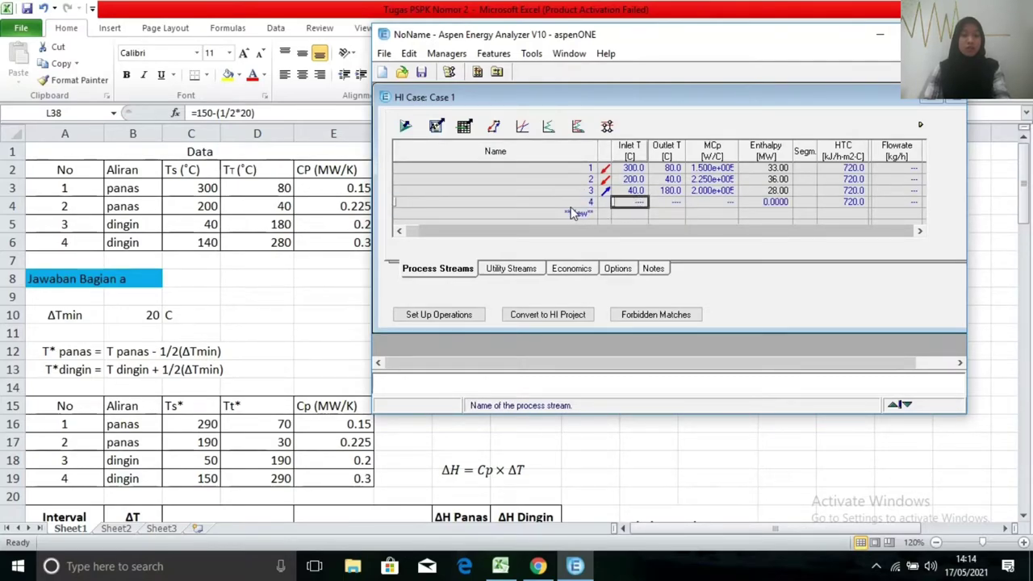
text(140)
click(663, 213)
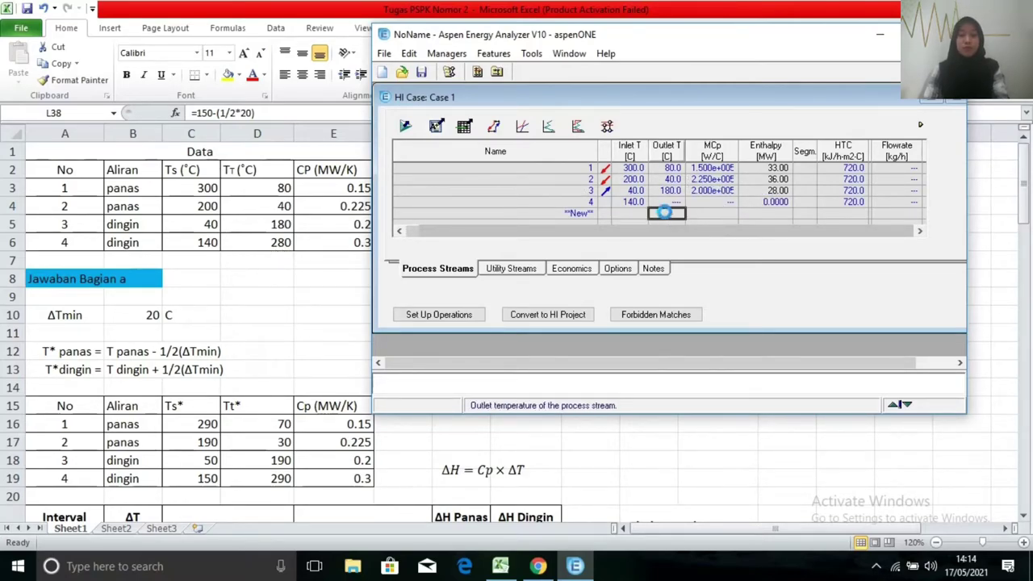
click(669, 204)
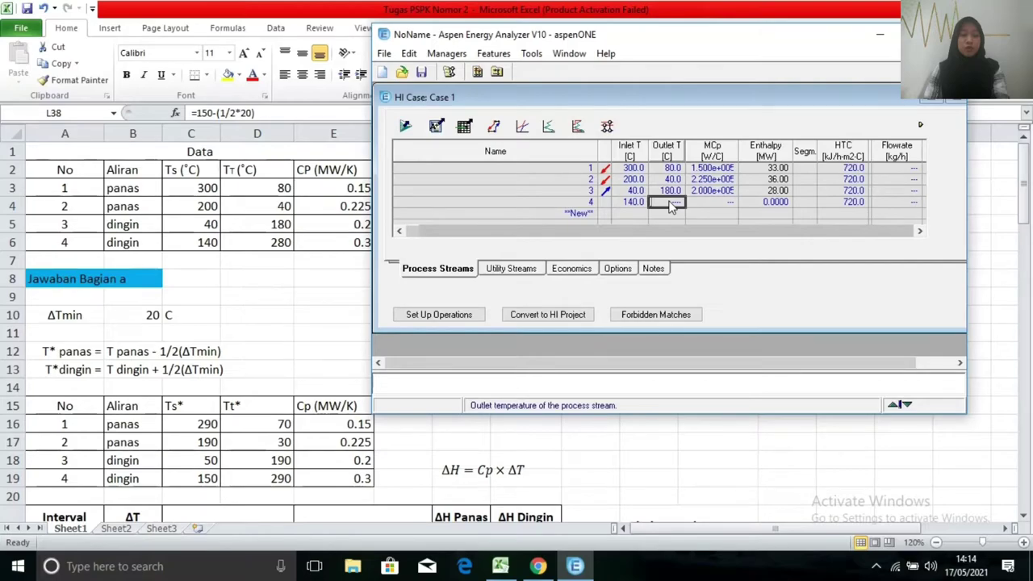
text(280)
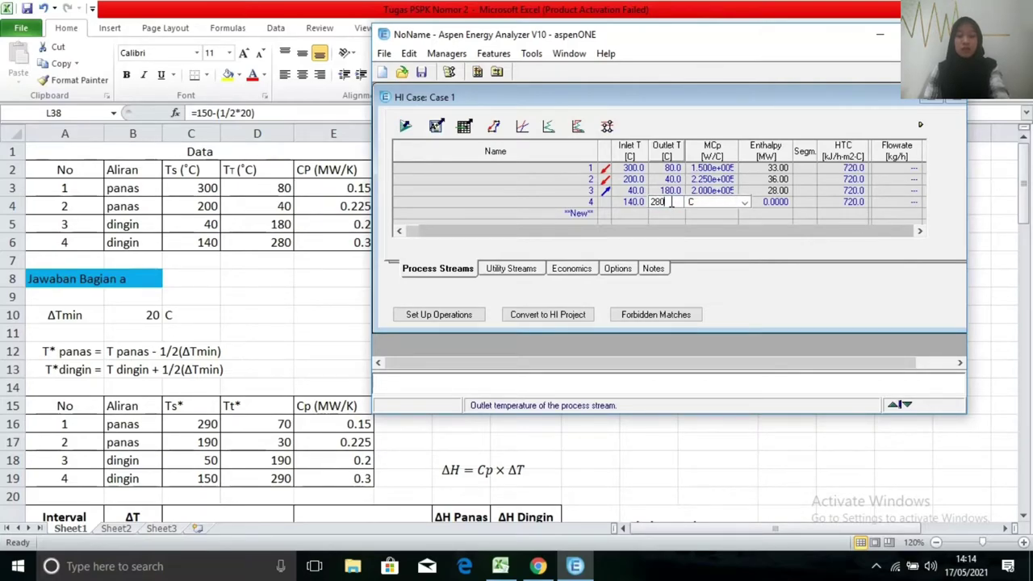
click(679, 214)
Set the MCp of stream 4 to 0.3e6 W/C.
click(714, 202)
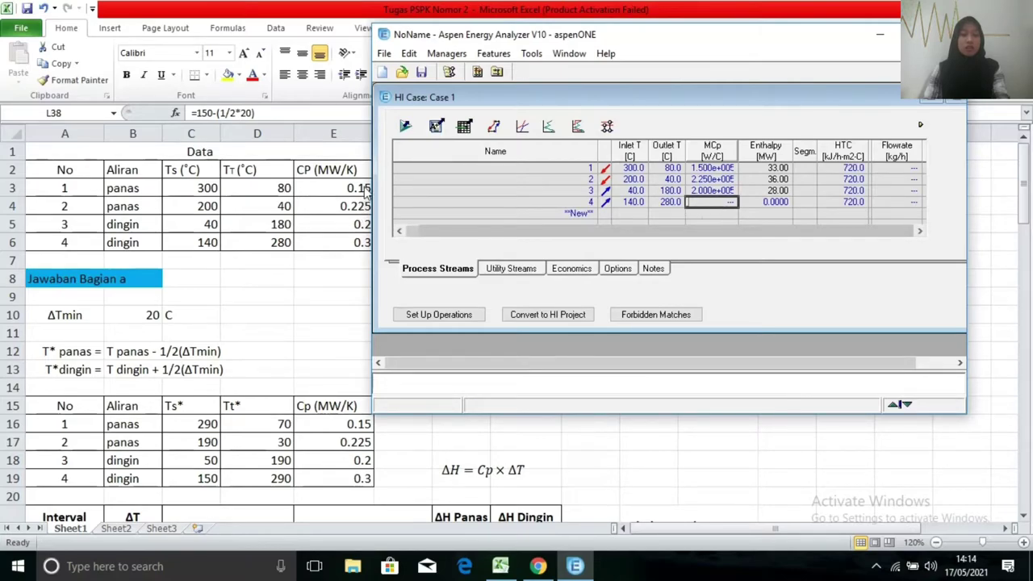
click(723, 206)
text(0.3e6)
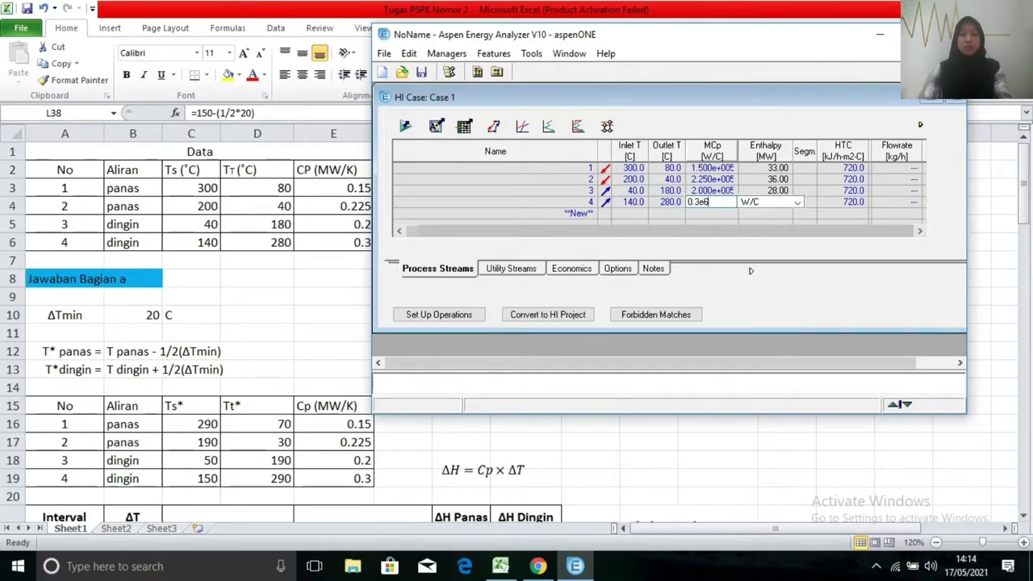
key(Return)
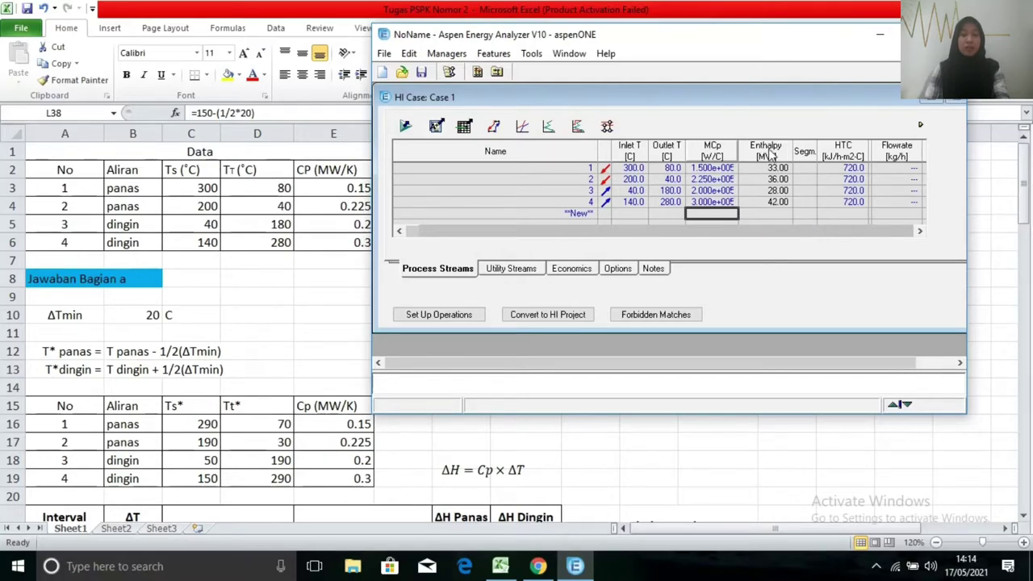
Open the targets for Case 1, set DTmin to 20 C, and check the energy targets and pinch temperatures.
drag(749, 50, 811, 50)
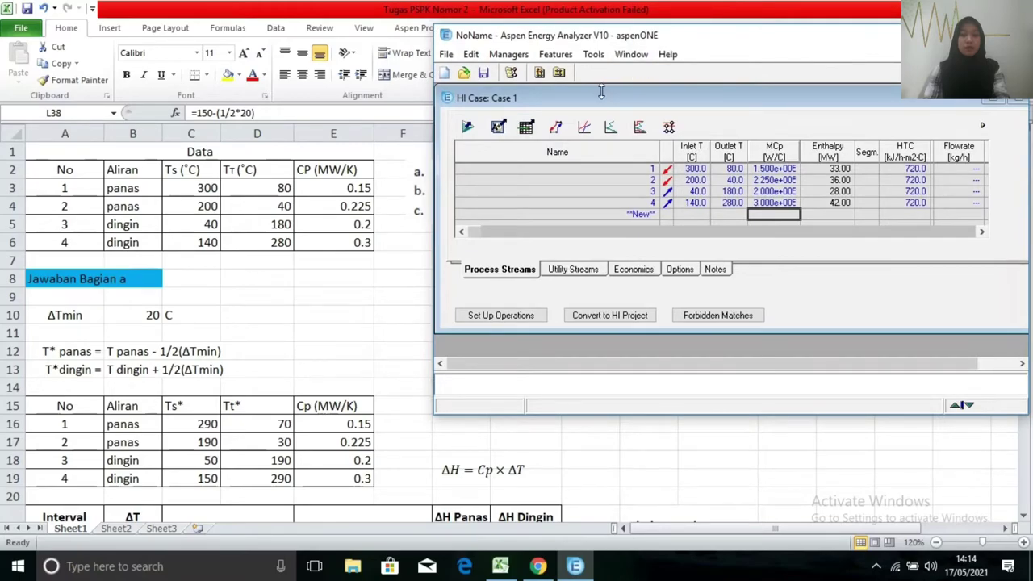
click(558, 129)
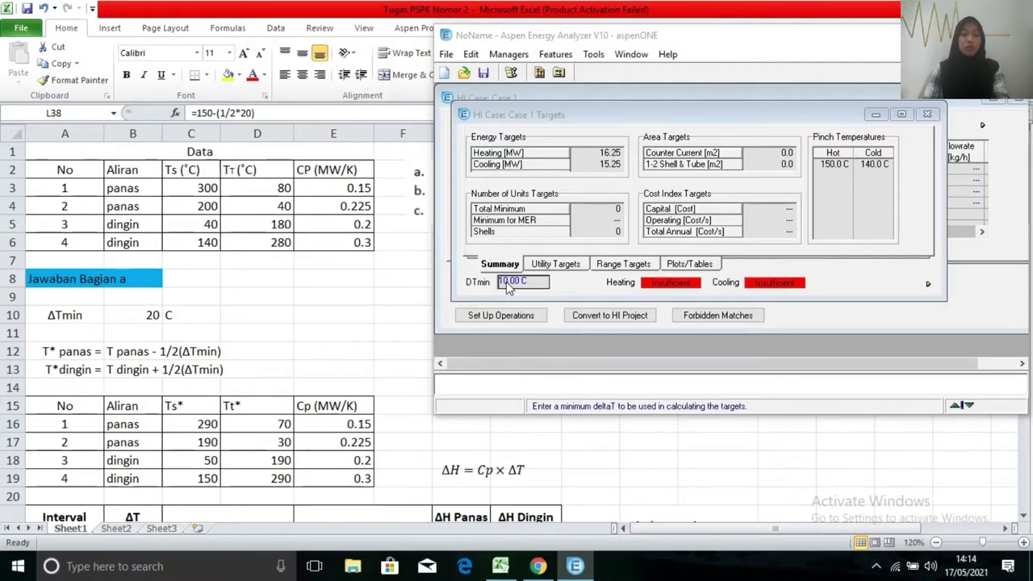
text(20)
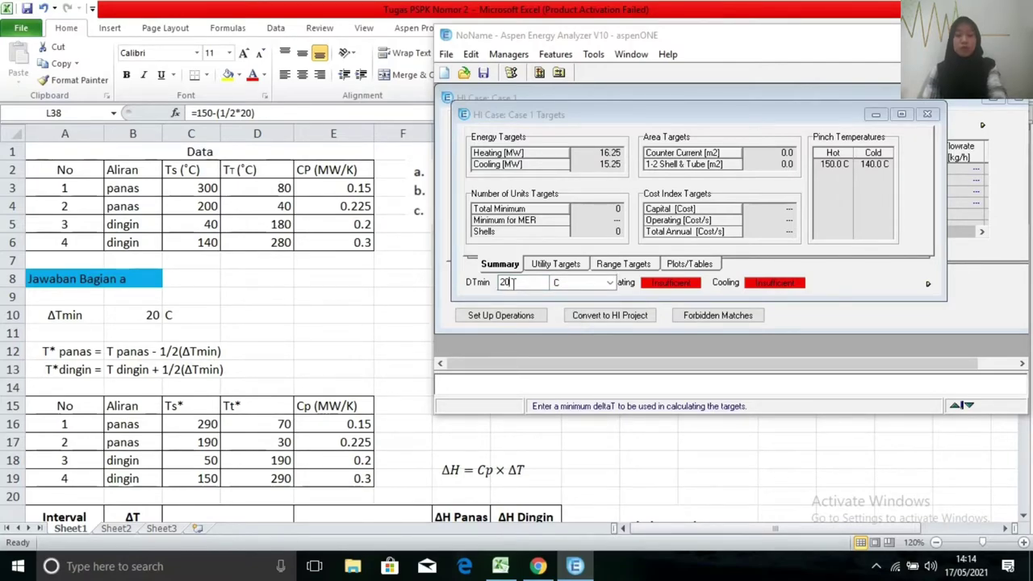
click(472, 297)
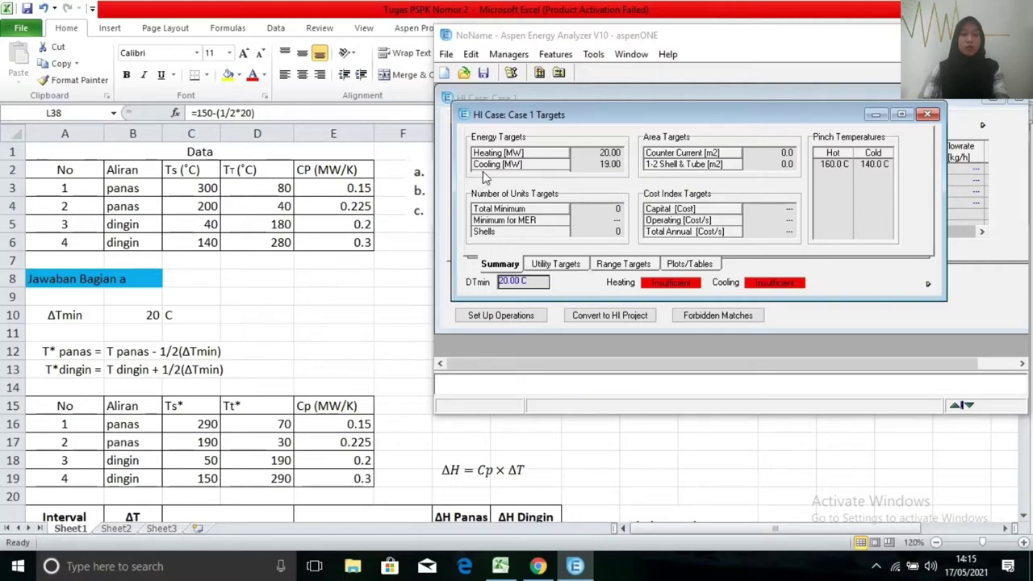
mouse_move(614, 165)
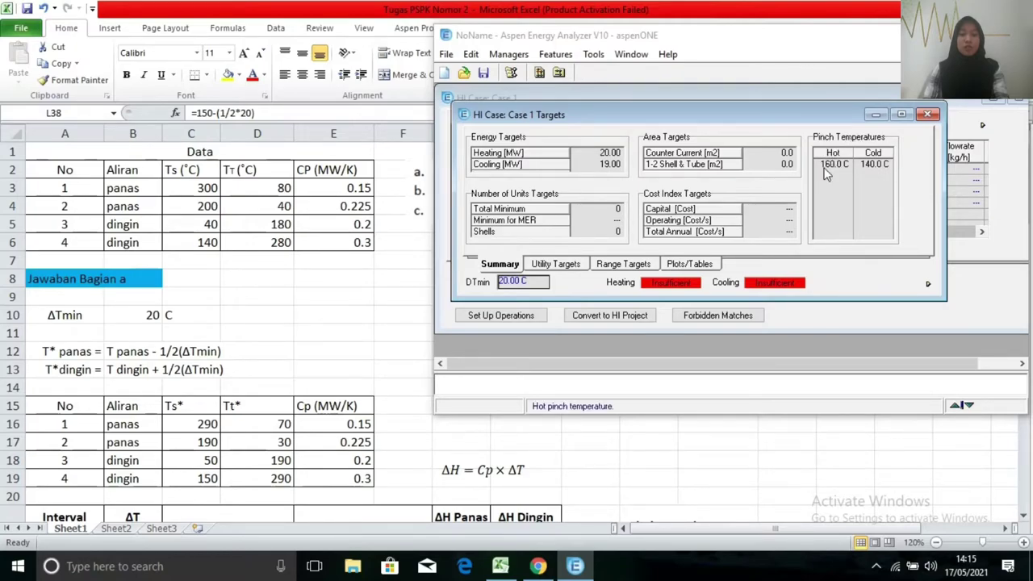
mouse_move(831, 171)
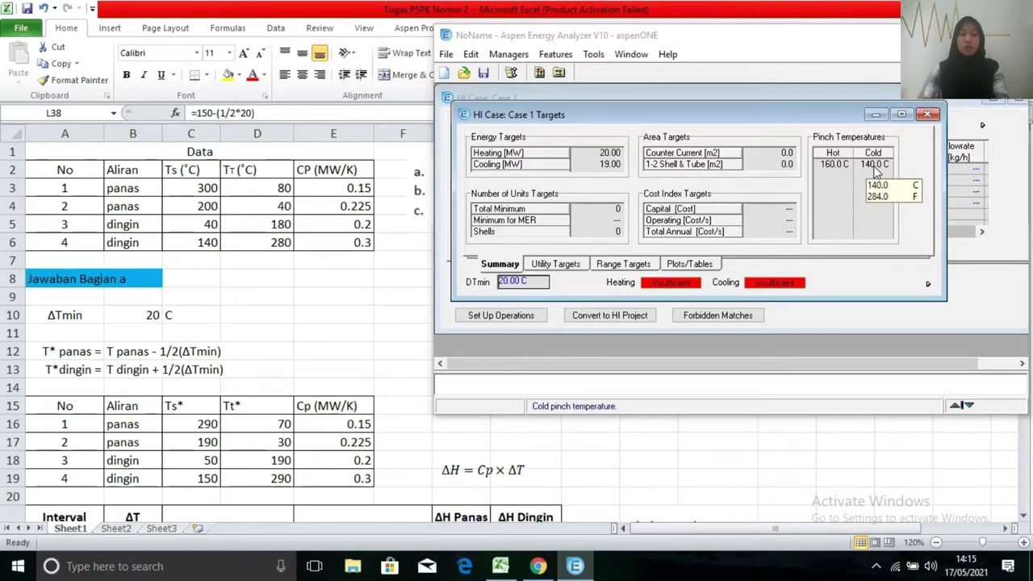
mouse_move(875, 174)
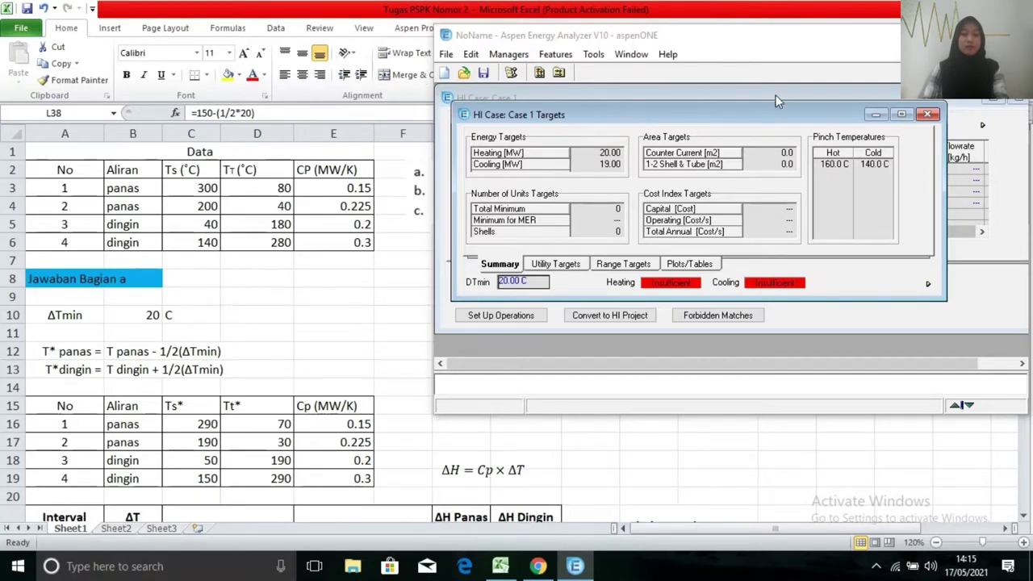
Arrange the Excel workbook, showing the Tabel Cascade, side by side with the Energy Analyzer targets window.
click(973, 36)
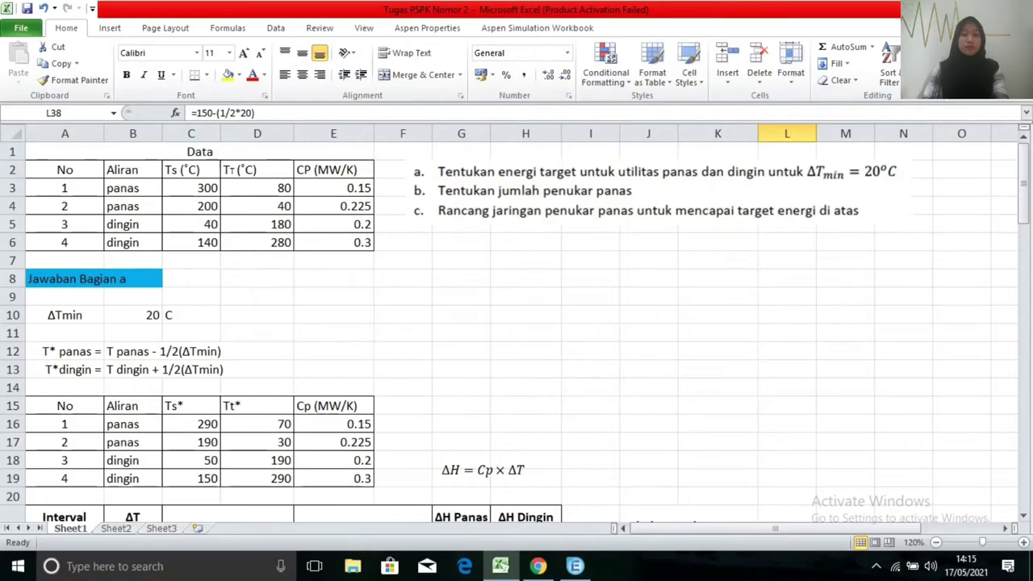
click(996, 9)
drag(811, 27, 226, 38)
drag(367, 496, 429, 496)
scroll(389, 355, down, 8)
scroll(435, 404, up, 1)
scroll(434, 380, up, 1)
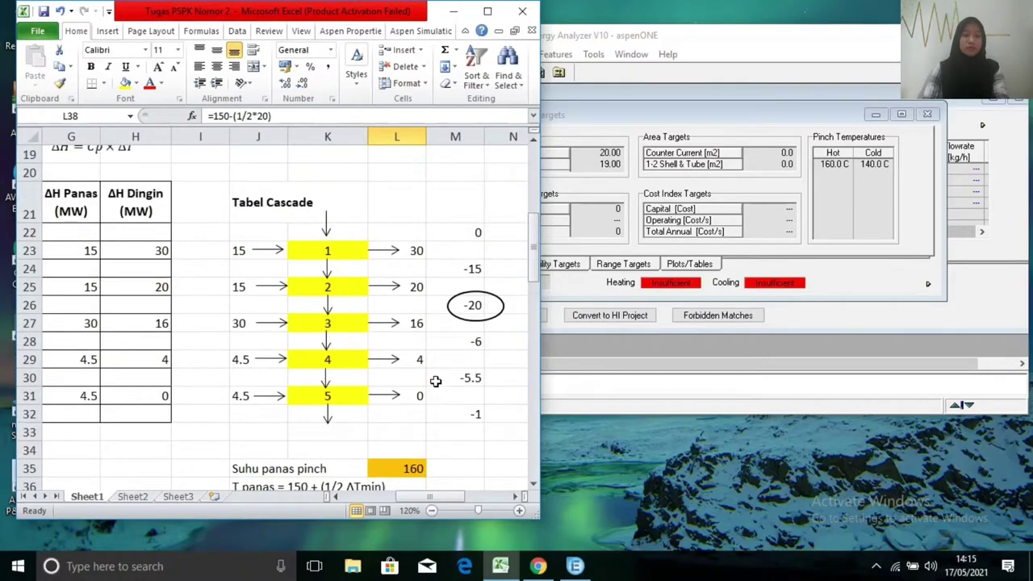
click(807, 48)
drag(439, 151, 558, 151)
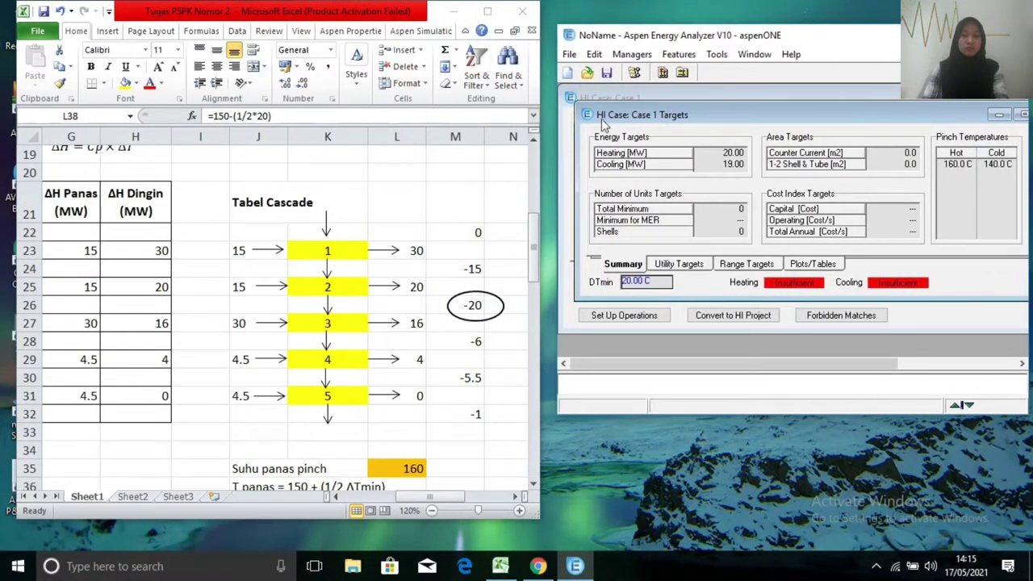
drag(772, 40, 752, 46)
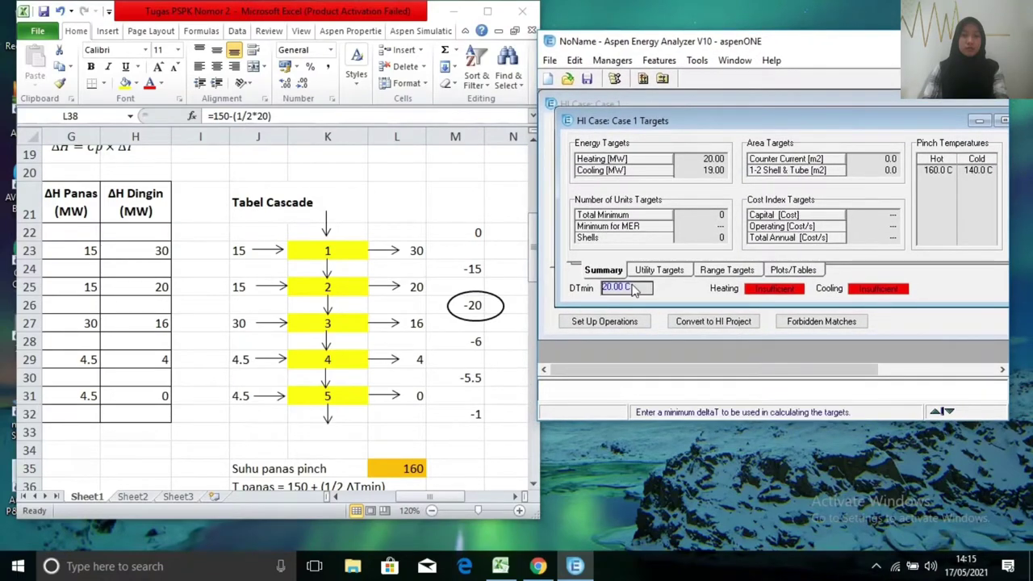
Compare Qmin Panas and Qmin Dingin in the worksheet's corrected cascade with the heating and cooling energy targets.
drag(419, 496, 495, 505)
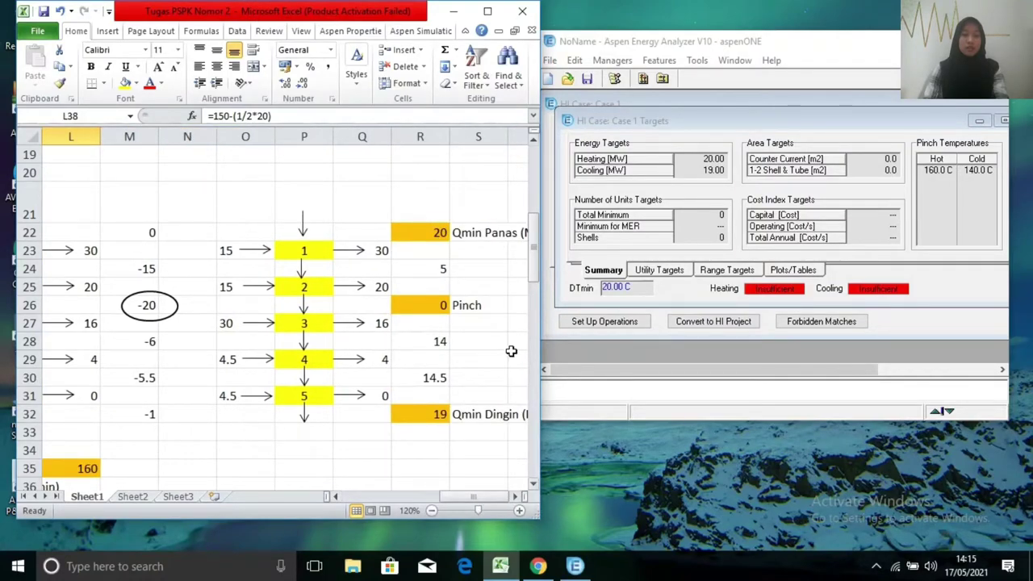
click(514, 496)
click(514, 496)
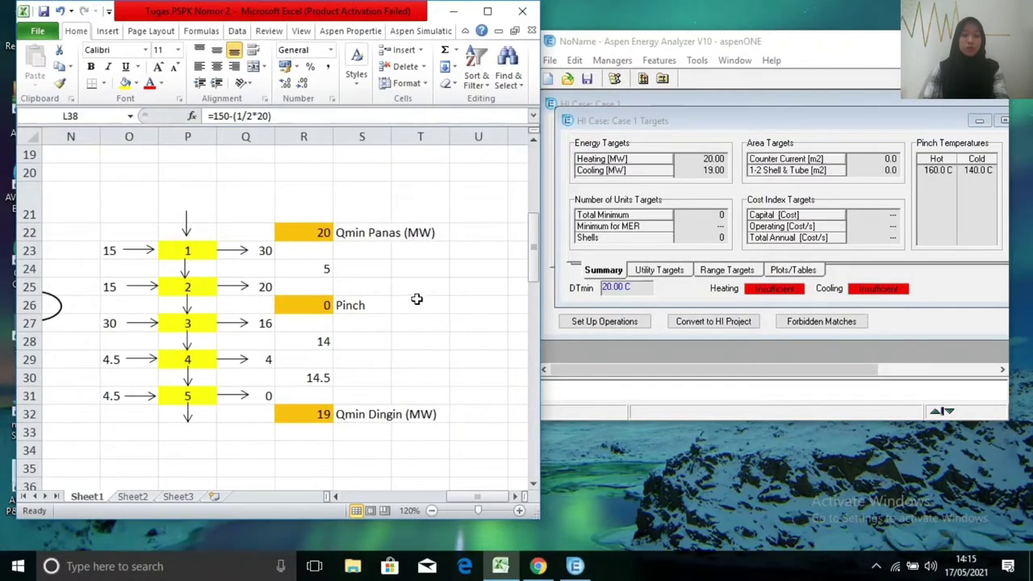
click(324, 232)
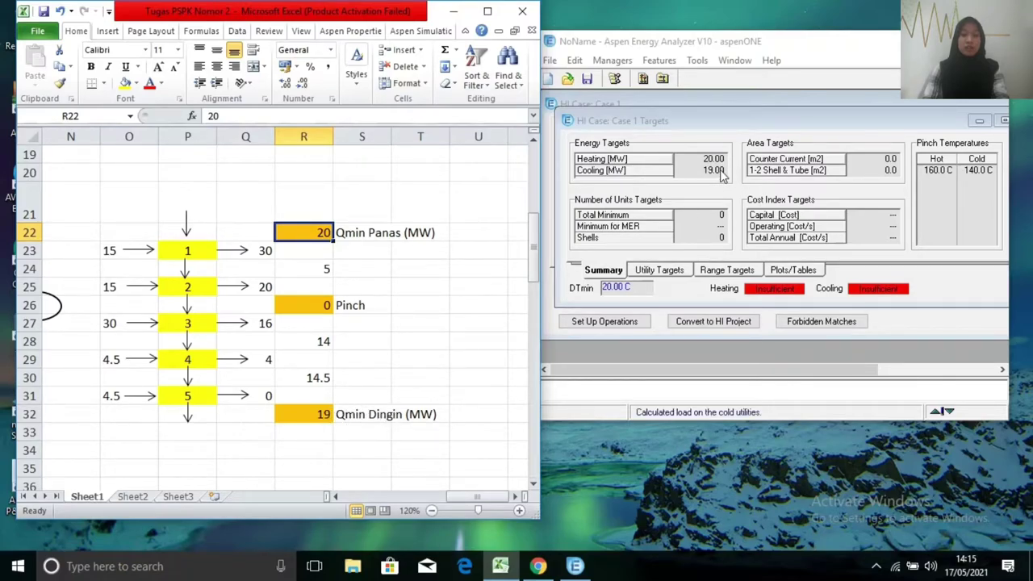
Compare the worksheet's Suhu panas pinch and Suhu dingin pinch cells with the hot and cold pinch temperatures in the targets.
drag(474, 500, 413, 498)
scroll(387, 427, down, 3)
scroll(355, 462, up, 1)
click(410, 335)
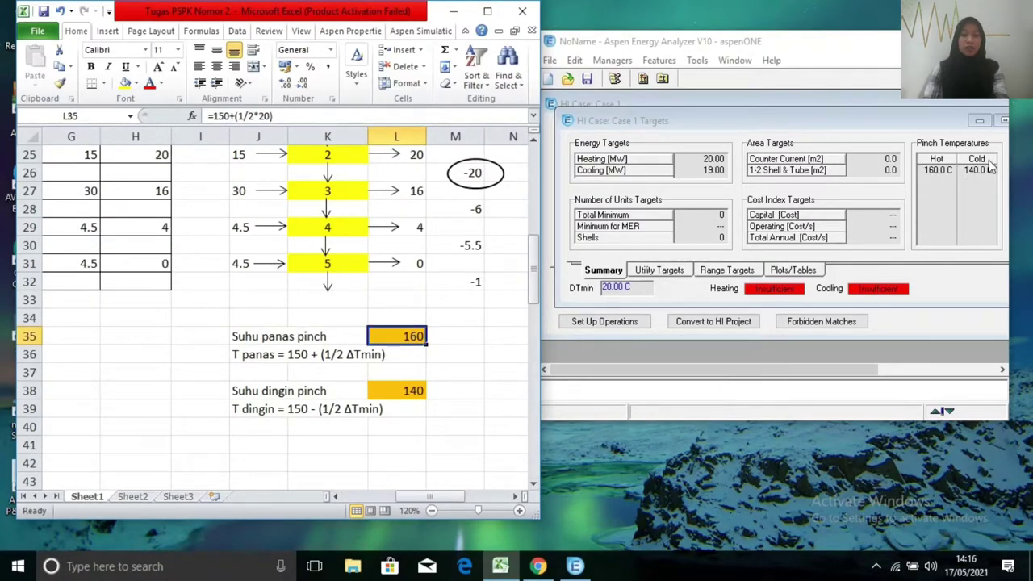
click(404, 393)
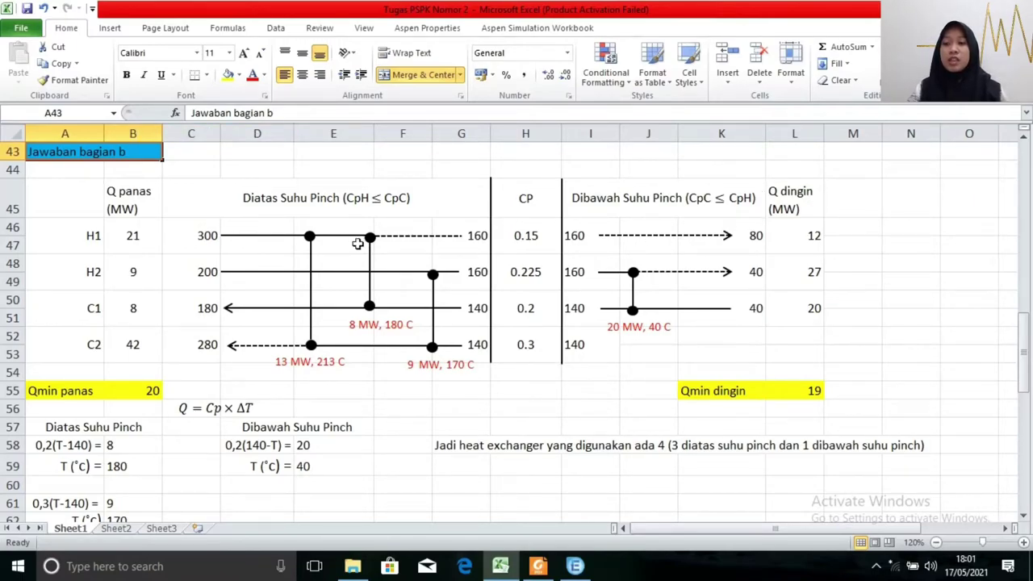
Review the end temperatures of streams H1, H2, C1 and C2 in the Jawaban bagian b grid diagram and H1's Q panas formula.
click(205, 247)
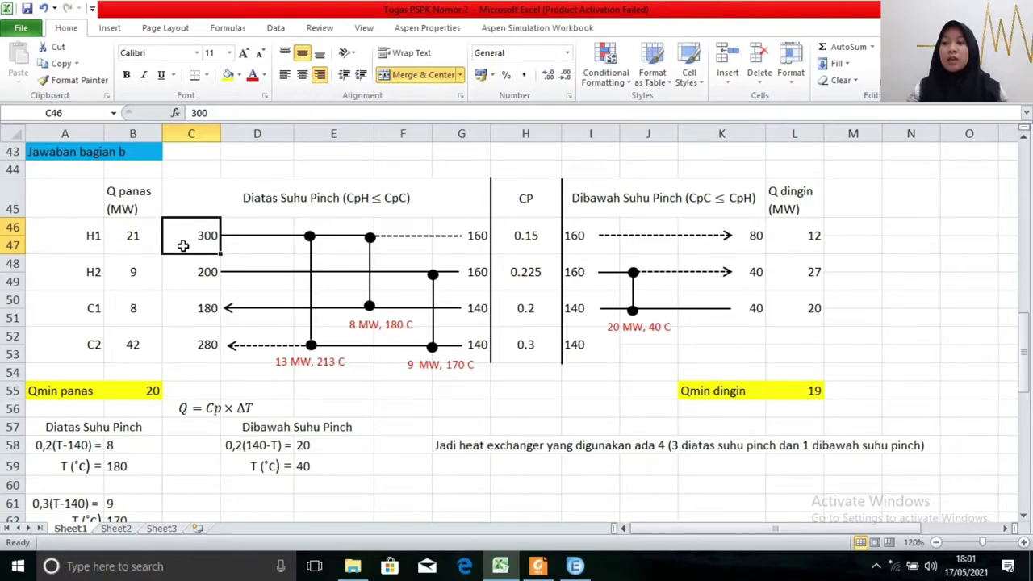
click(756, 237)
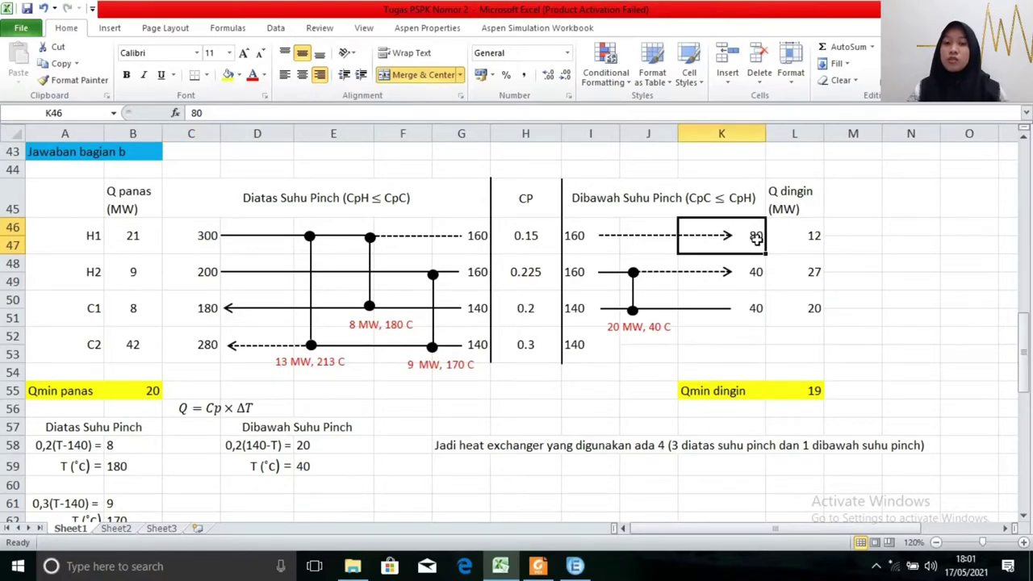
click(93, 270)
click(200, 274)
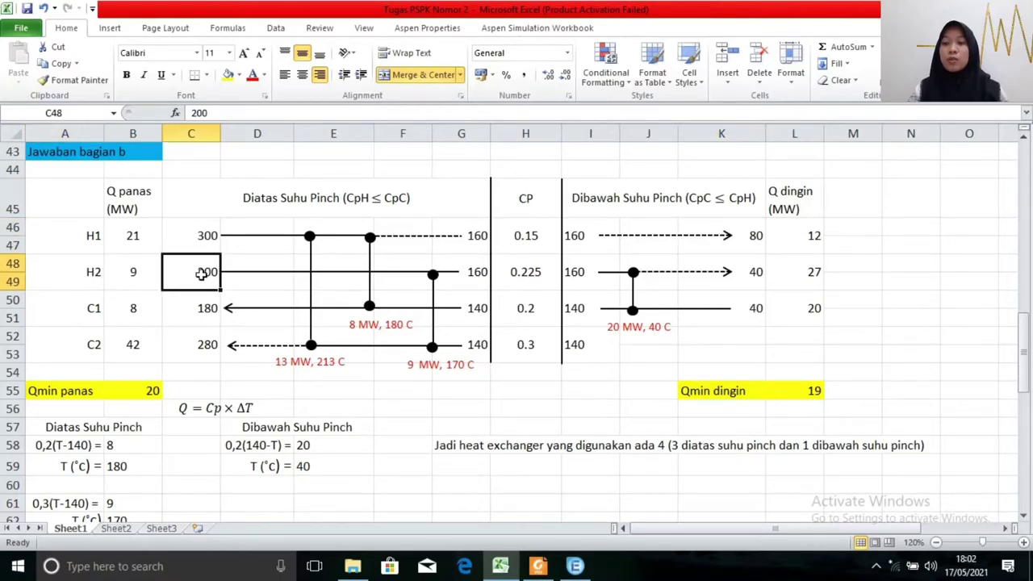
click(748, 278)
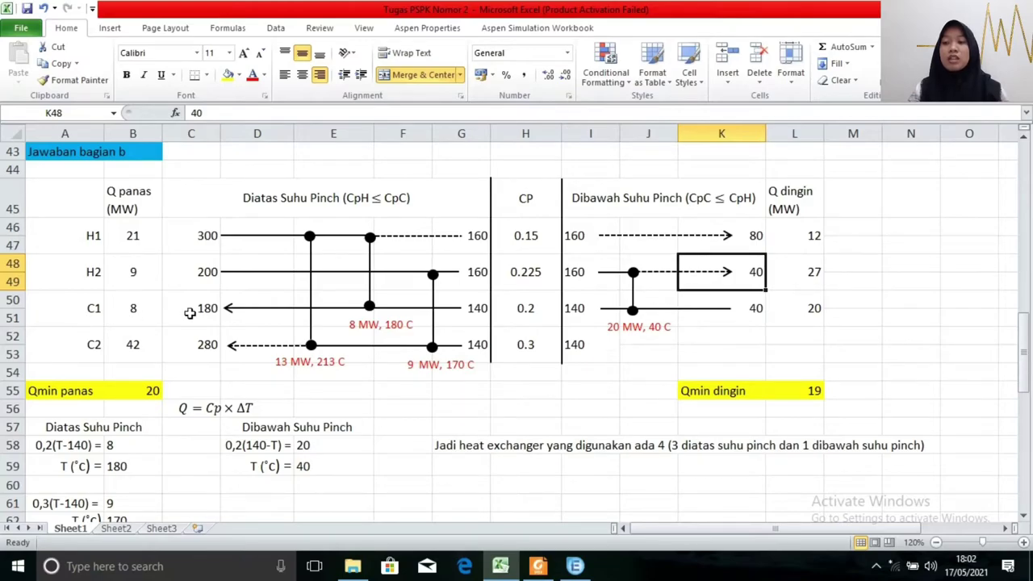
click(753, 319)
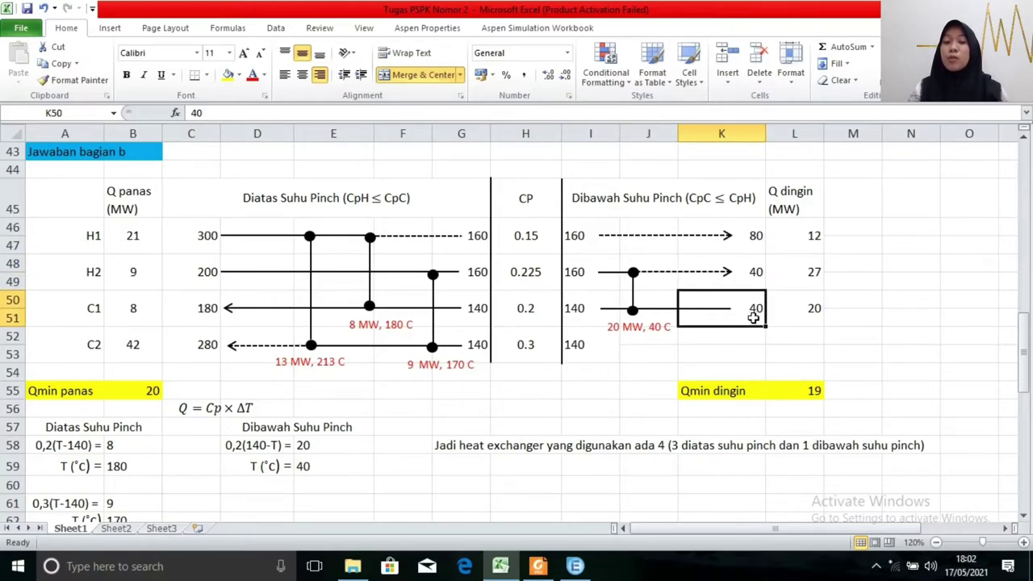
click(206, 307)
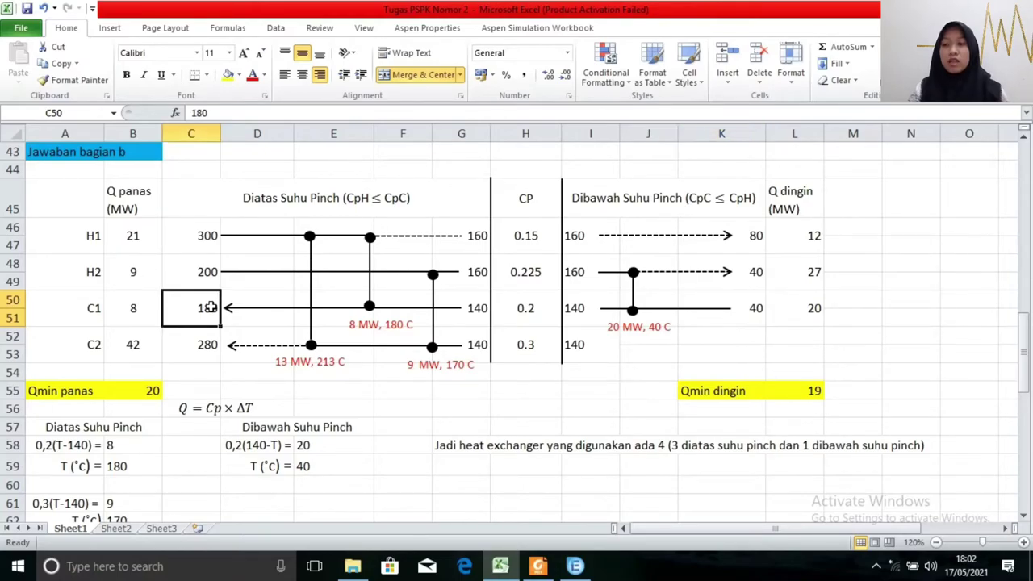
click(89, 346)
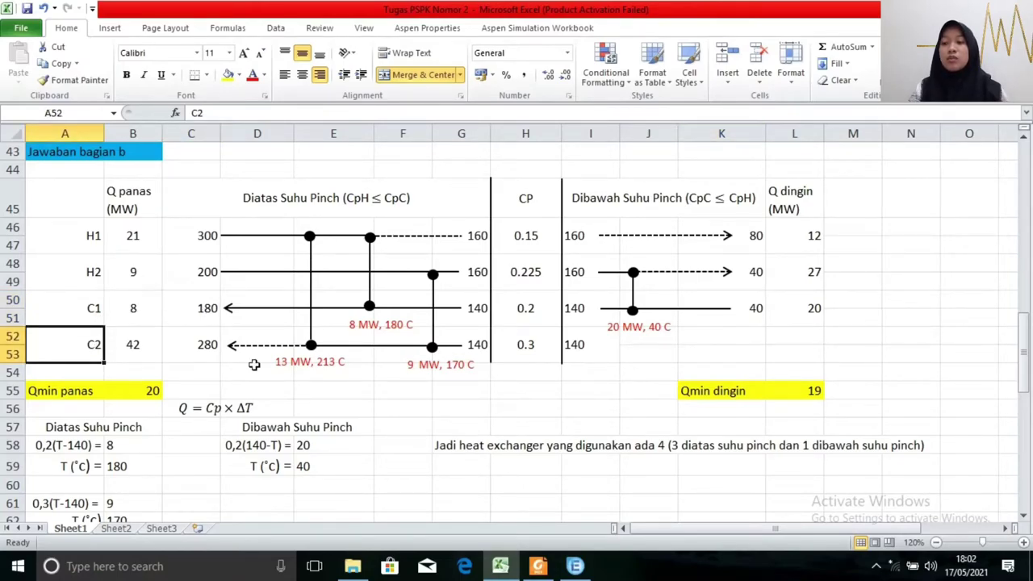
click(476, 339)
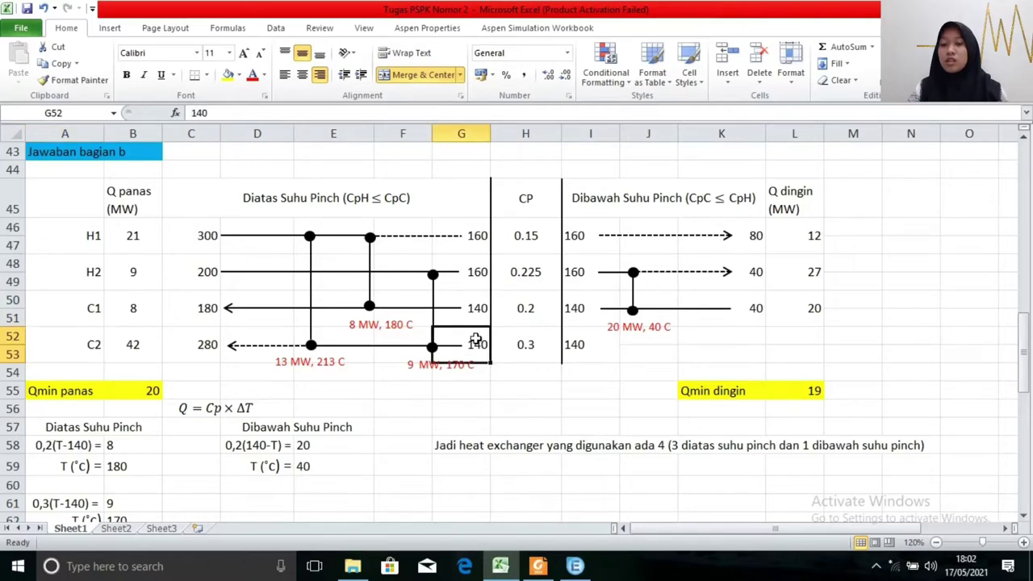
click(196, 340)
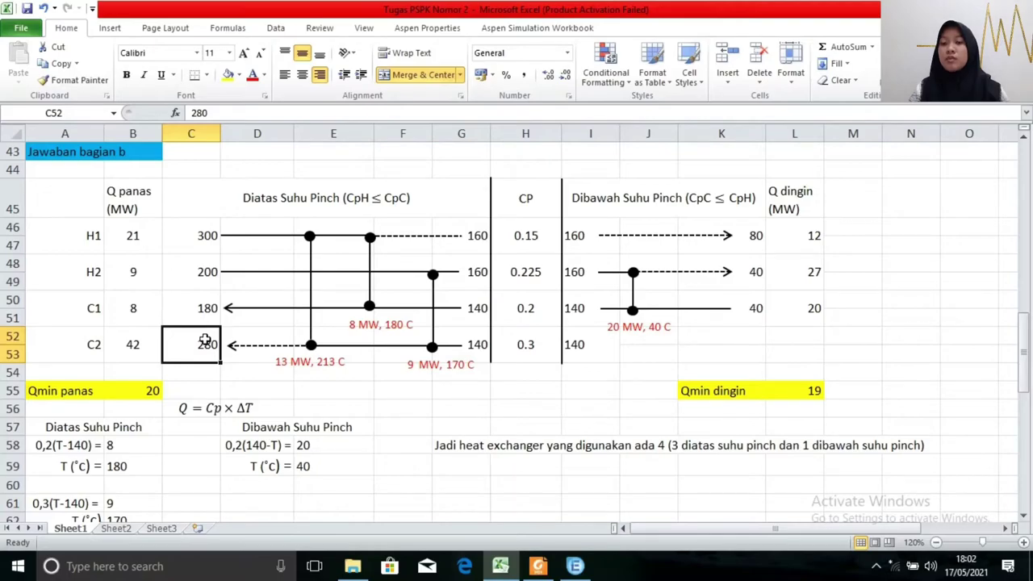
click(132, 199)
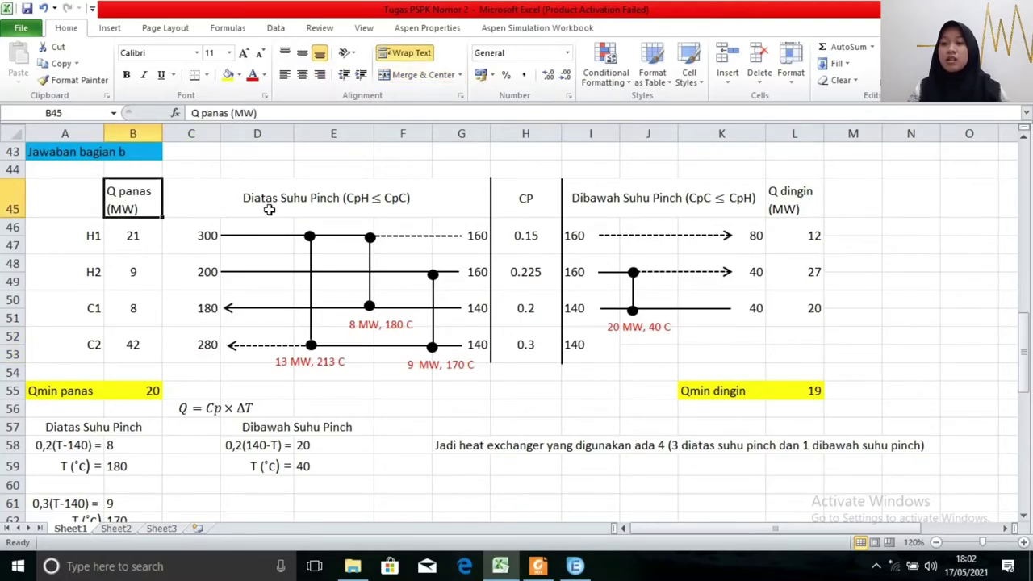
click(137, 236)
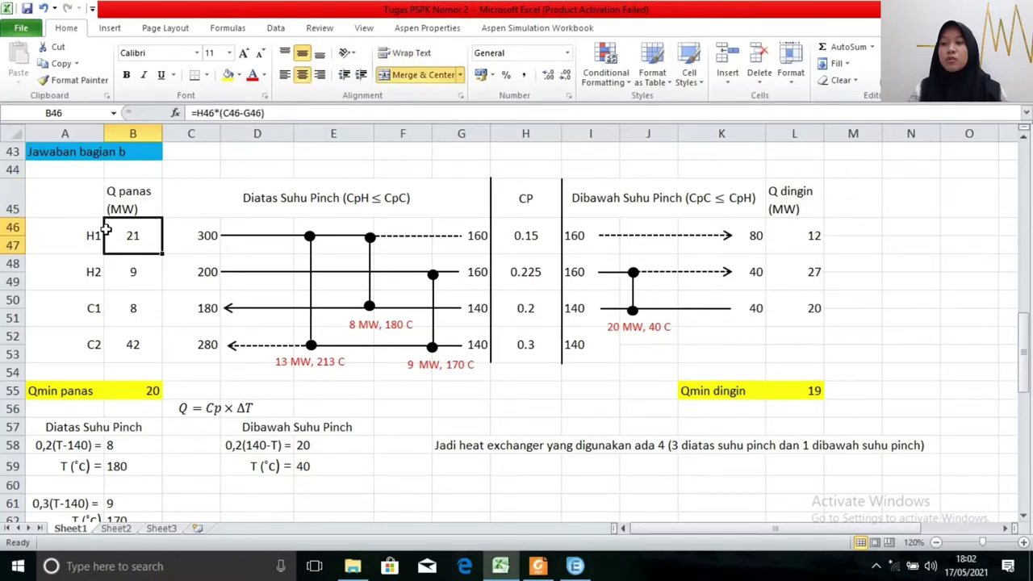
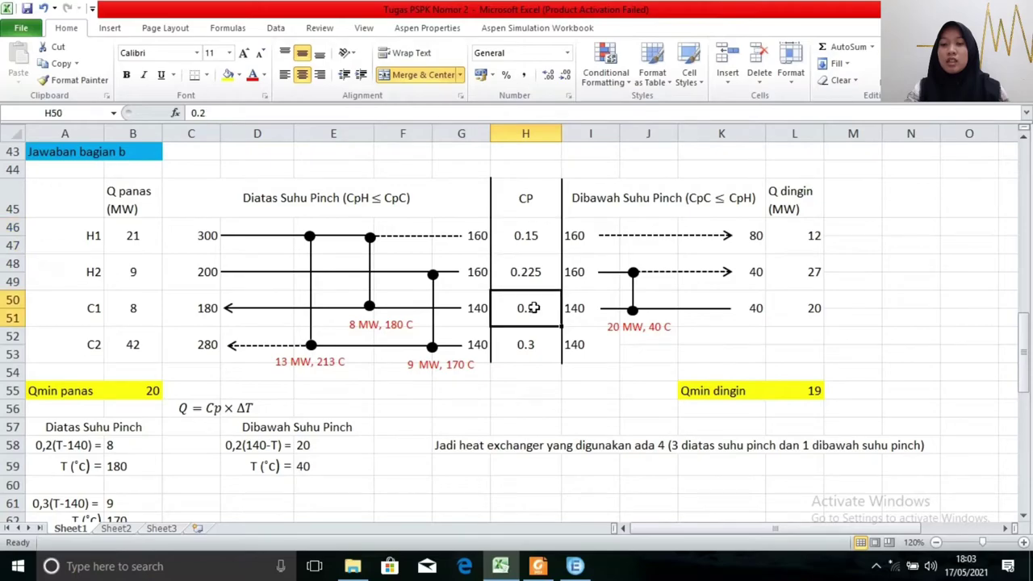
Check the CP values of H1, H2 and C1 against the matching rules above and below the pinch.
click(537, 238)
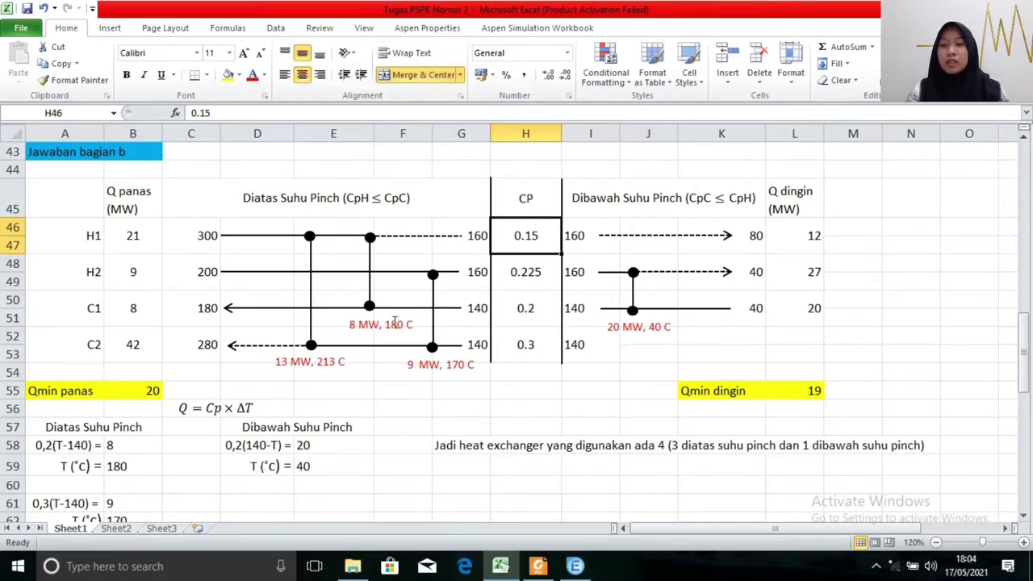
click(626, 200)
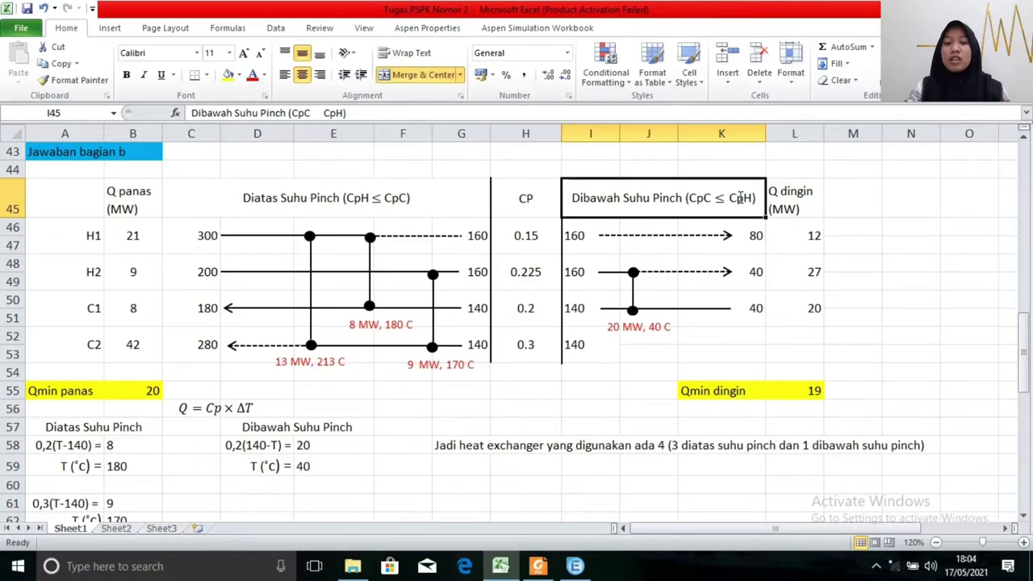
click(528, 264)
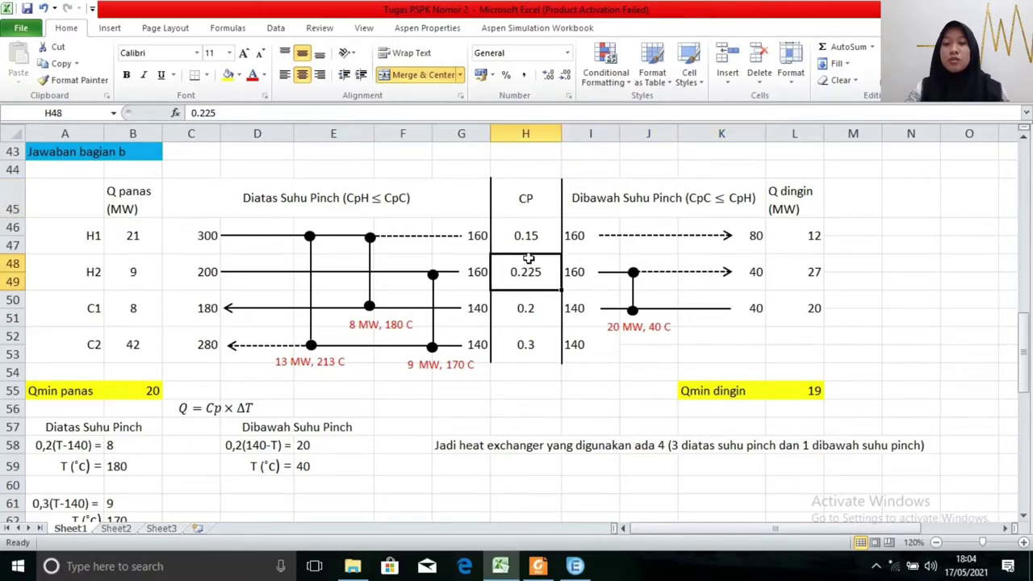
click(532, 308)
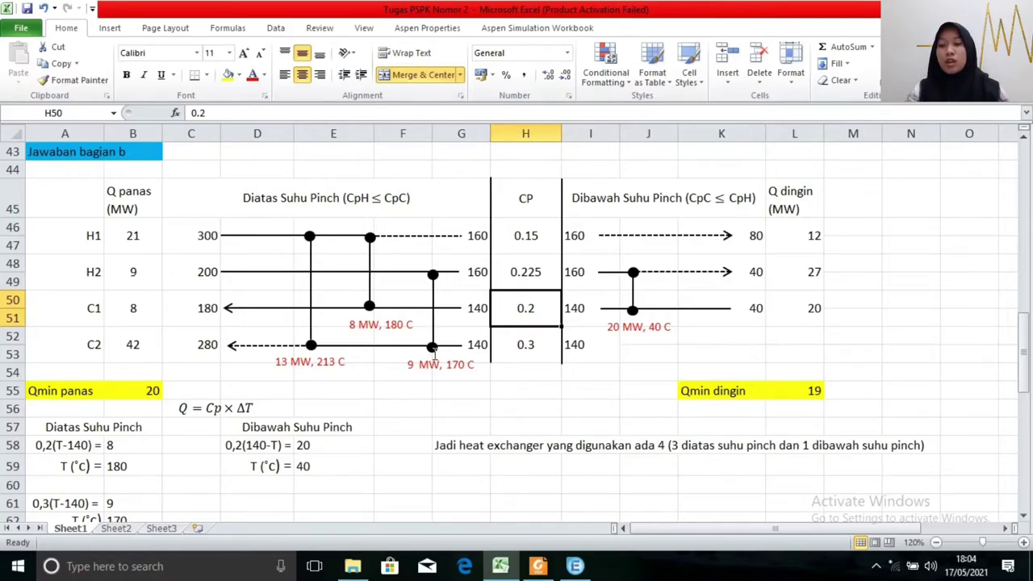
Examine the Q panas formulas of C2 and H2 and the exchanger match linking them above the pinch.
click(146, 354)
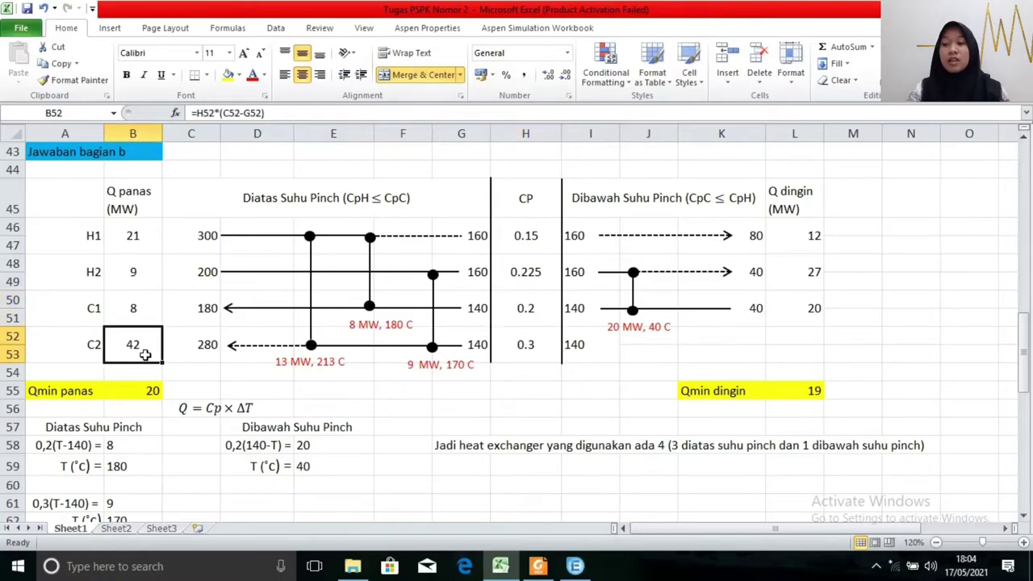
click(433, 346)
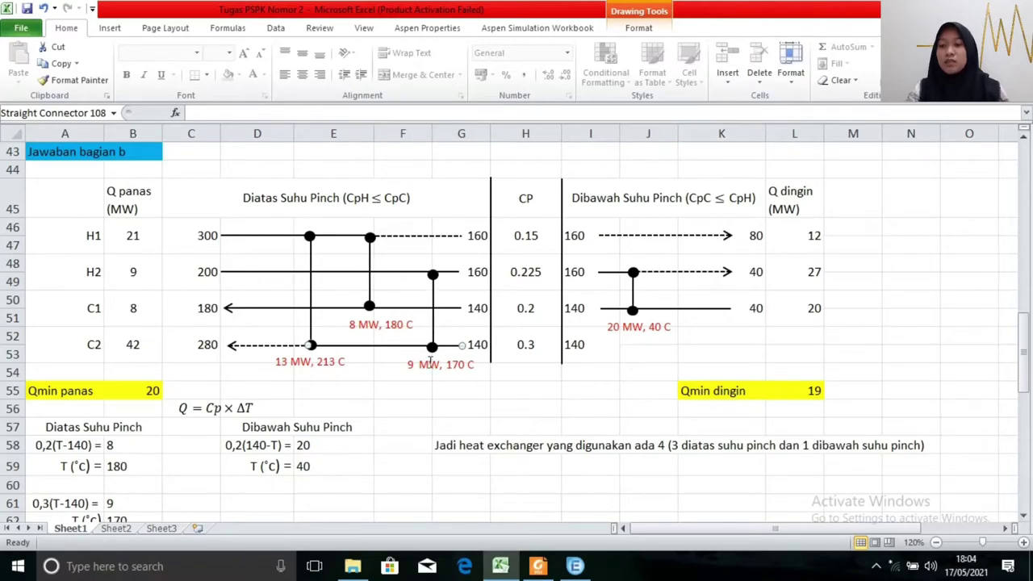
click(135, 272)
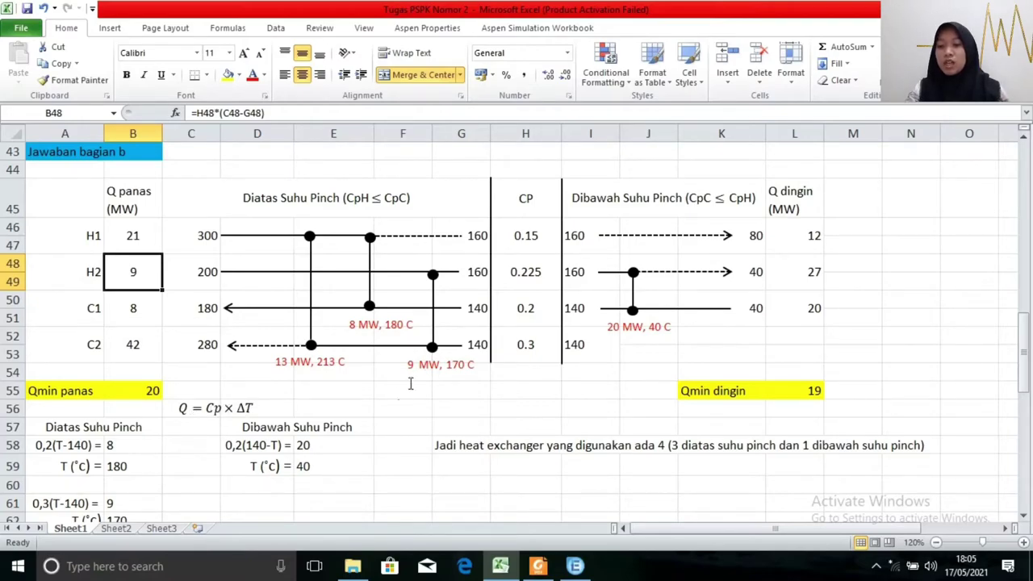
Examine the 0,3(T-140) equation and the T (°C) formula beneath it for the H2–C2 match above the pinch.
scroll(411, 379, down, 1)
click(63, 427)
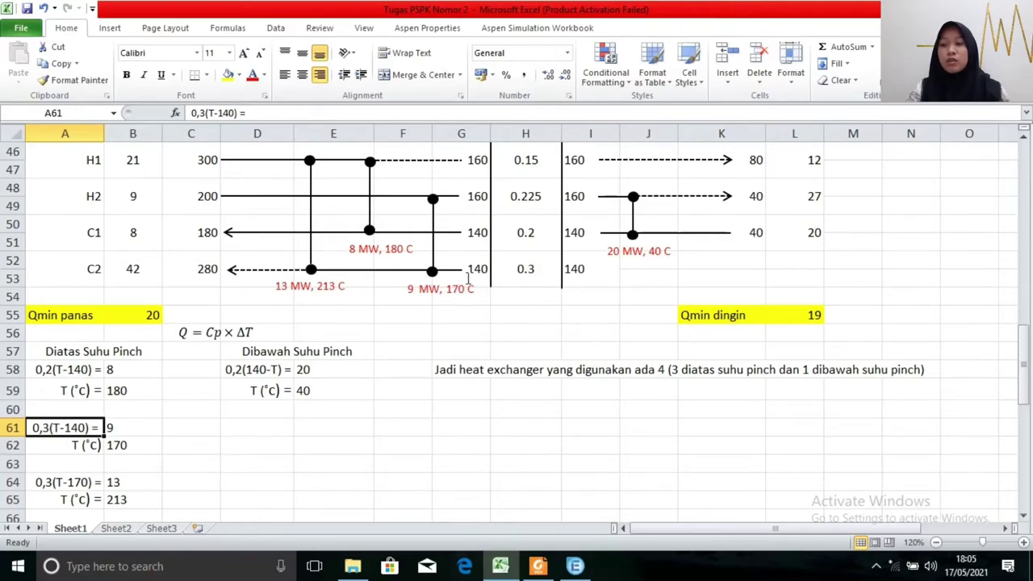
click(129, 422)
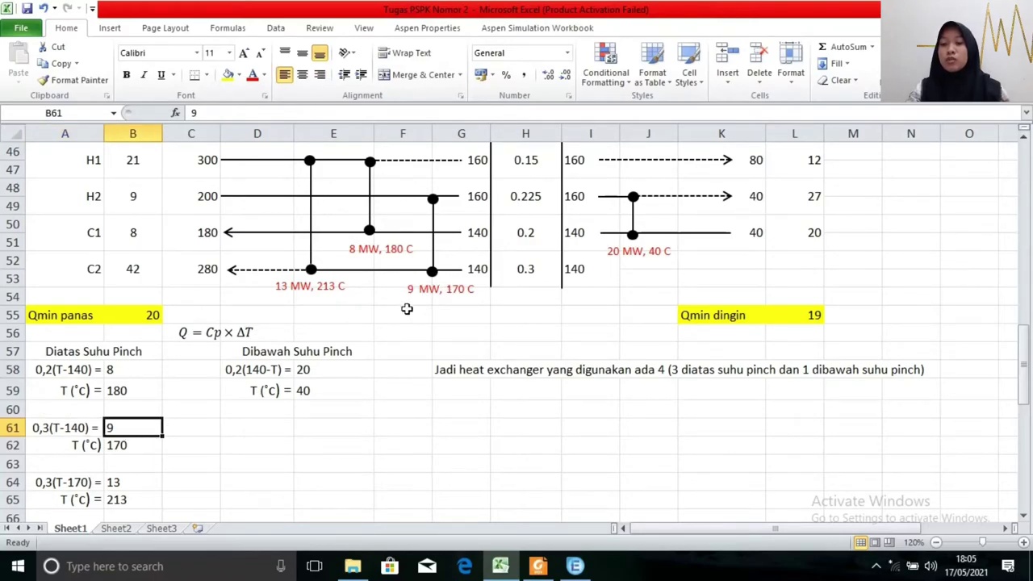
click(88, 440)
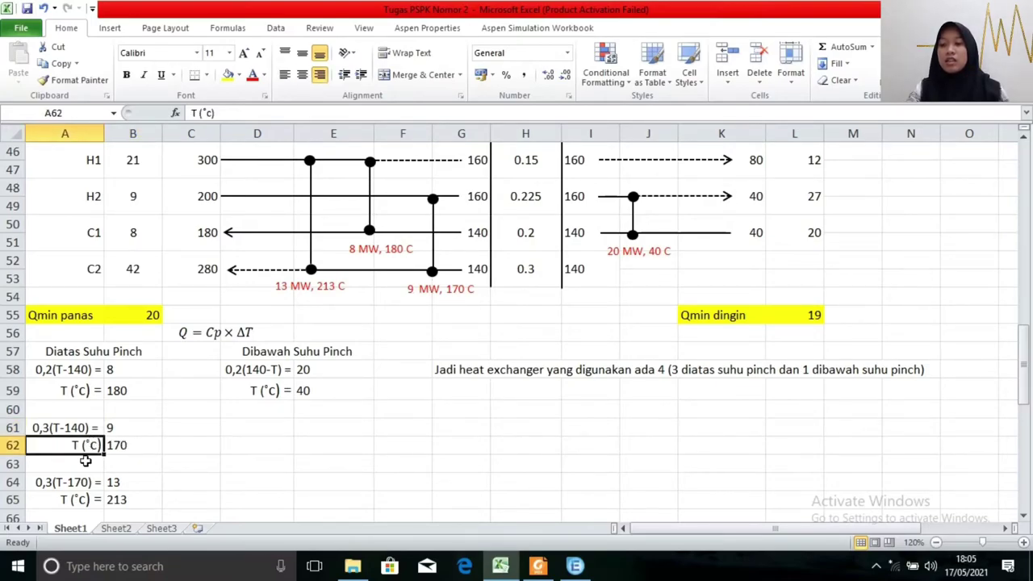
click(128, 444)
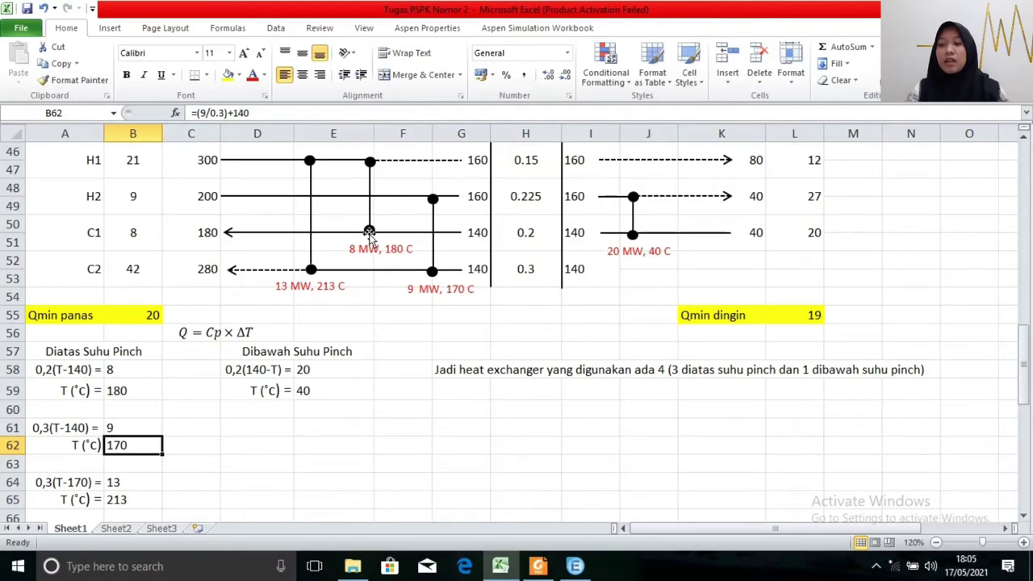
Check H1's Q panas formula and the 0,2(T-140) temperature calculation for the H1–C1 match above the pinch.
click(149, 159)
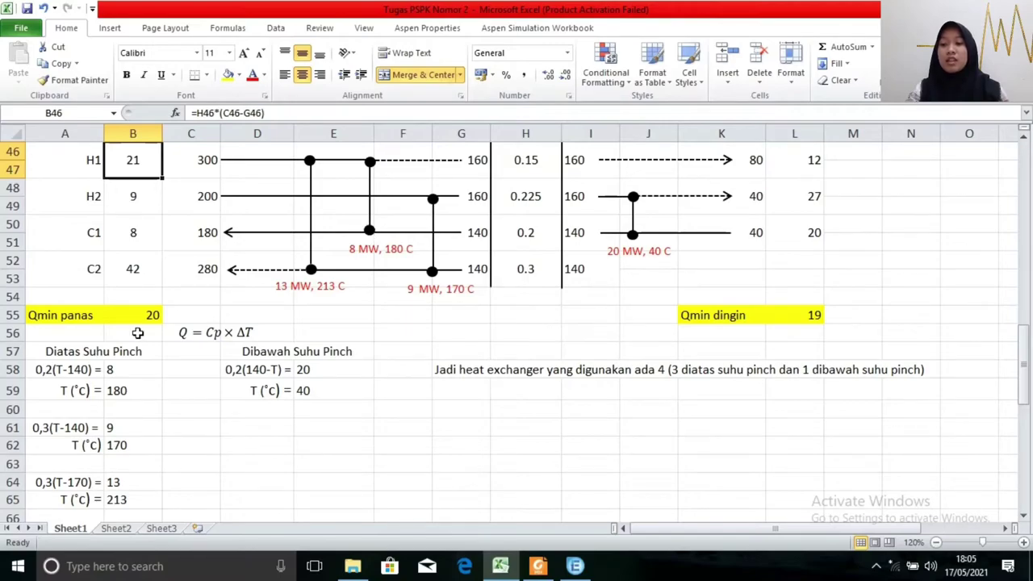
click(73, 370)
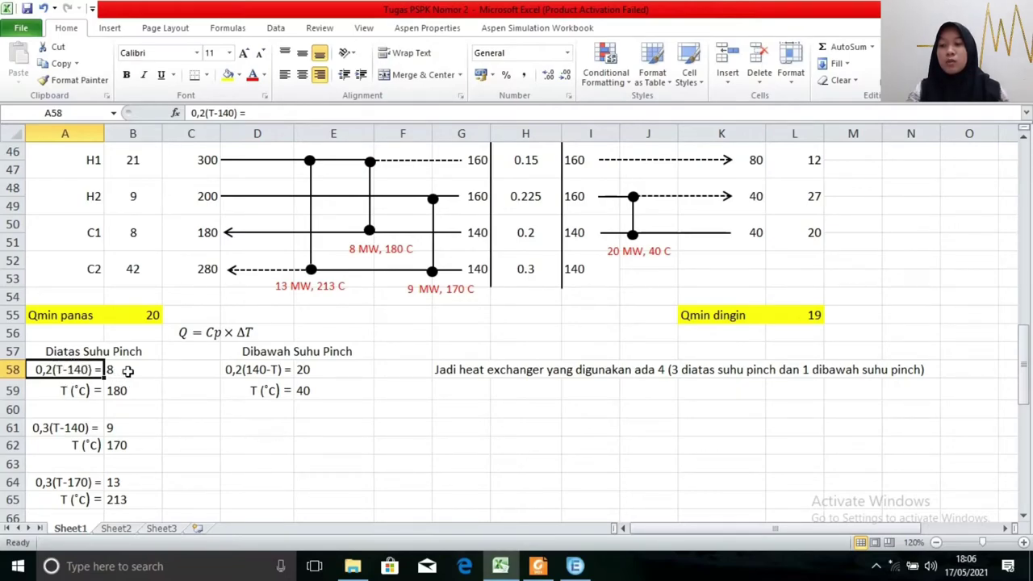
click(71, 391)
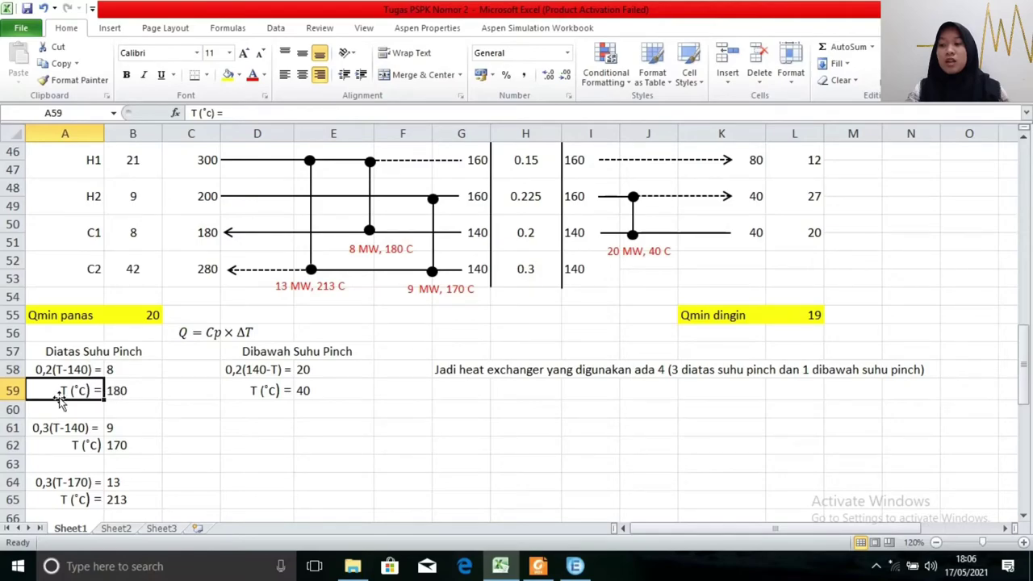
click(126, 391)
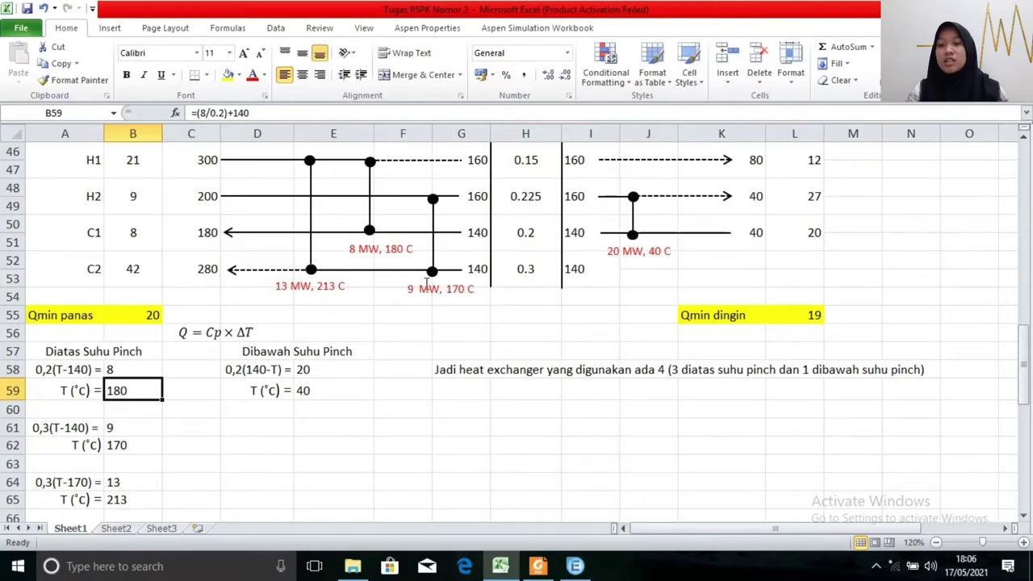
Review the Q panas of C2 and H1, then the 0,3(T-170) temperature calculation for the H1–C2 match.
click(140, 270)
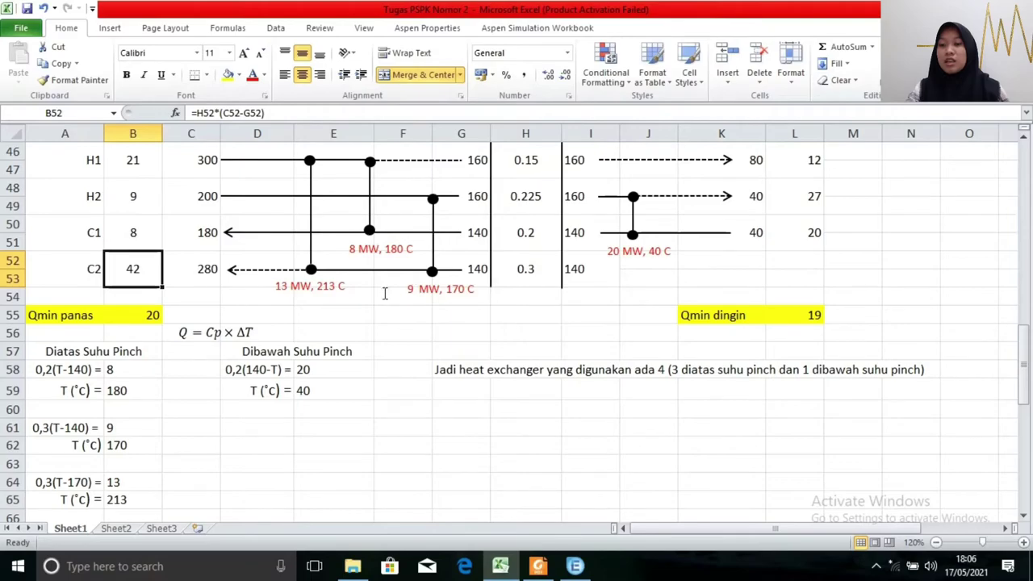
scroll(395, 289, up, 1)
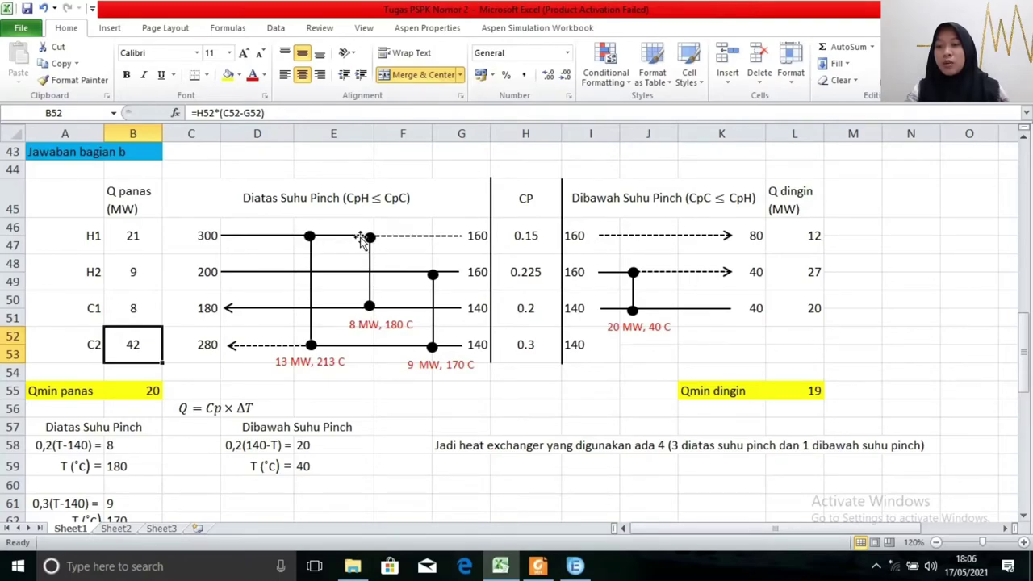
click(134, 236)
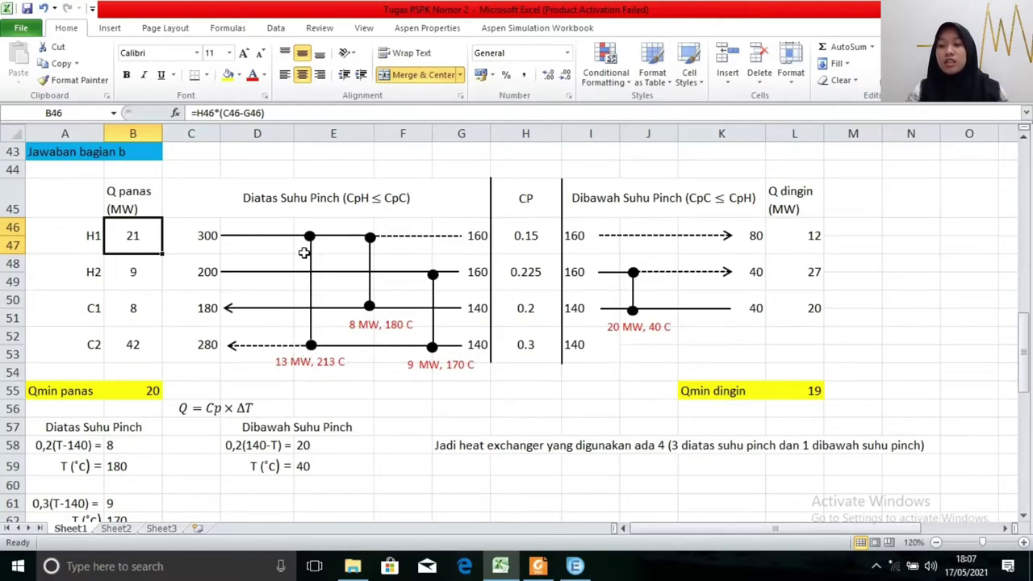
click(288, 364)
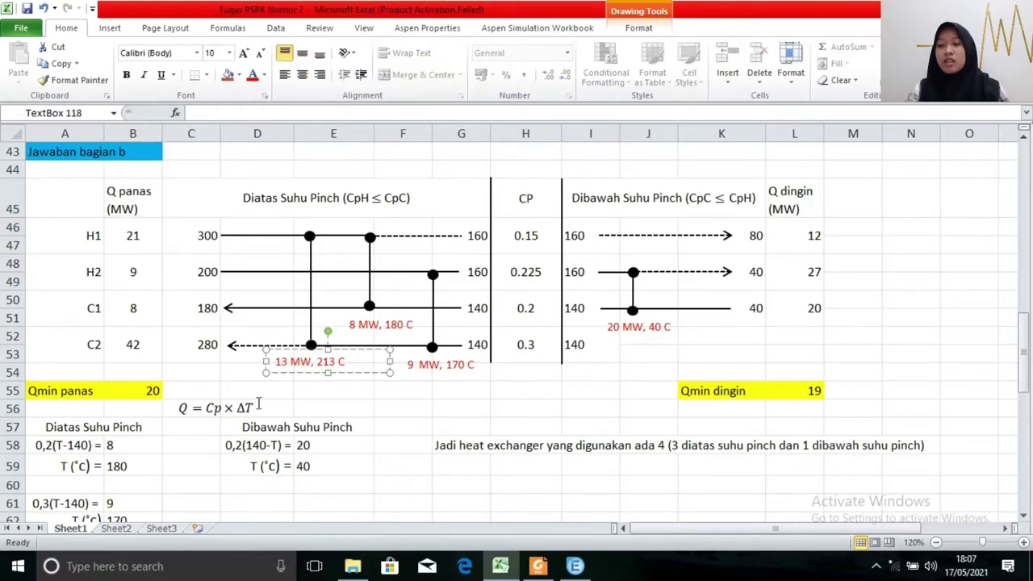
scroll(240, 425, down, 1)
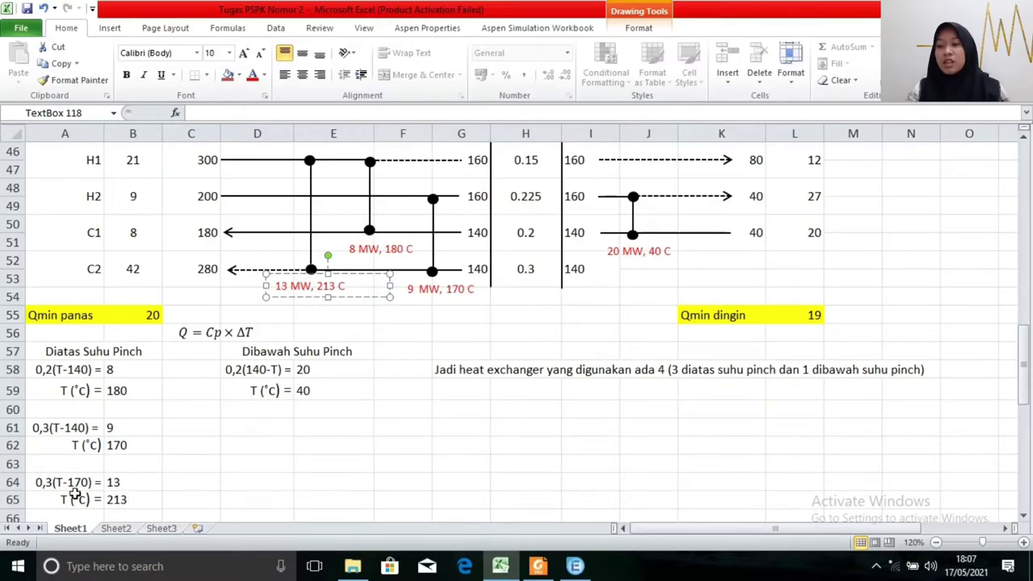
click(45, 484)
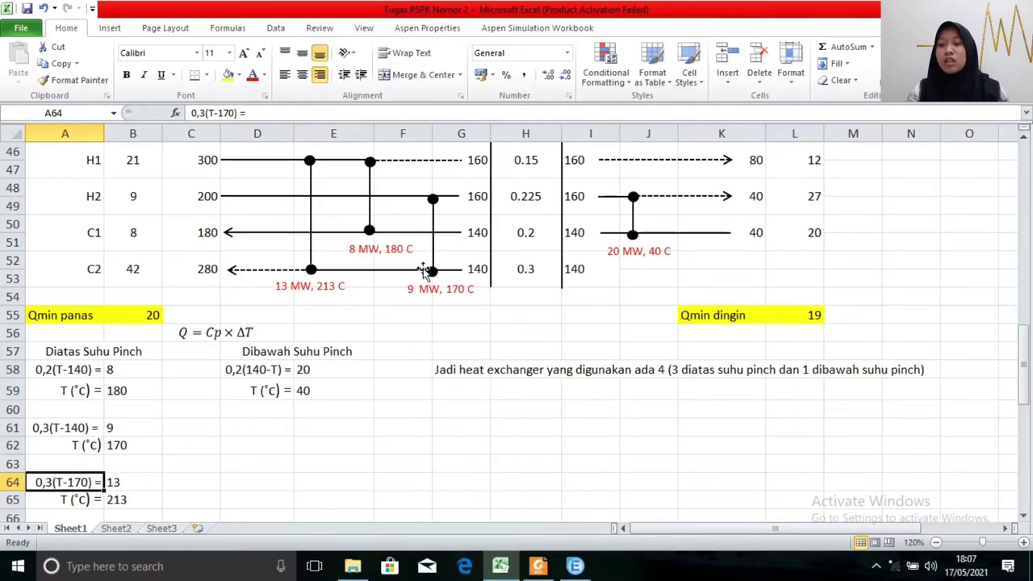
click(114, 482)
click(79, 500)
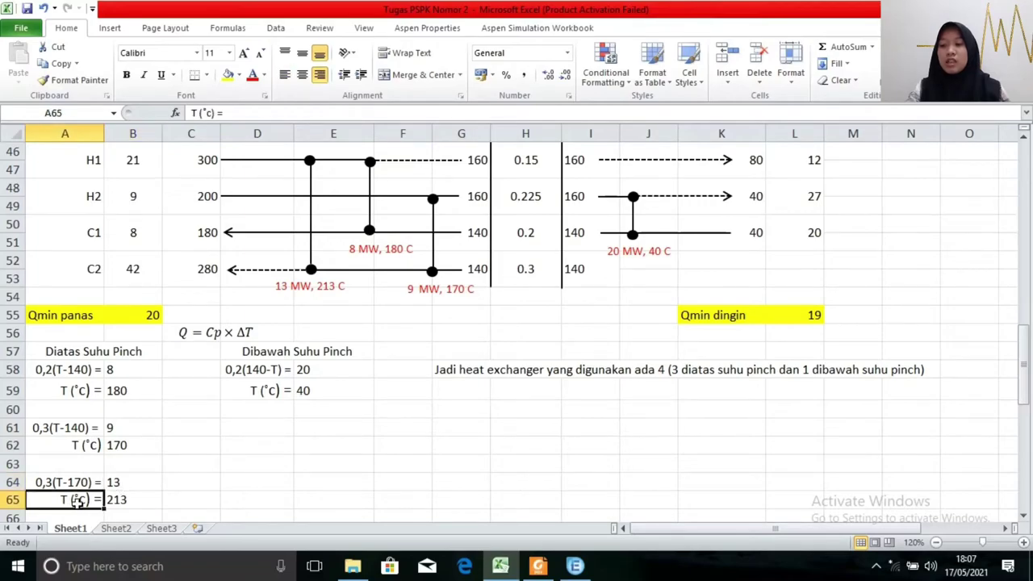
click(131, 500)
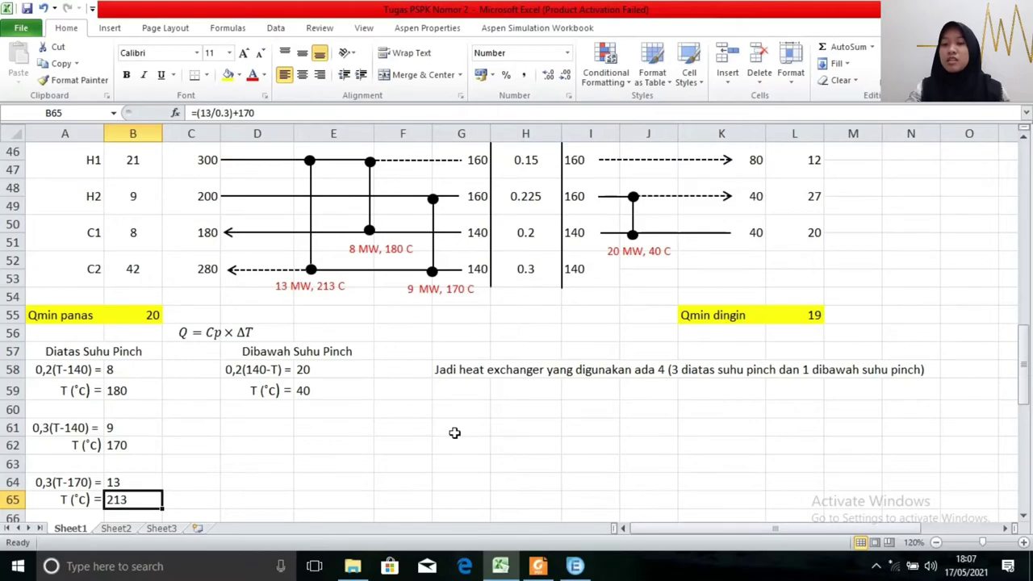
Check the H2–C1 match below the pinch using C1's CP, the Dibawah Suhu Pinch temperature formula and H2's Q dingin.
scroll(452, 432, up, 1)
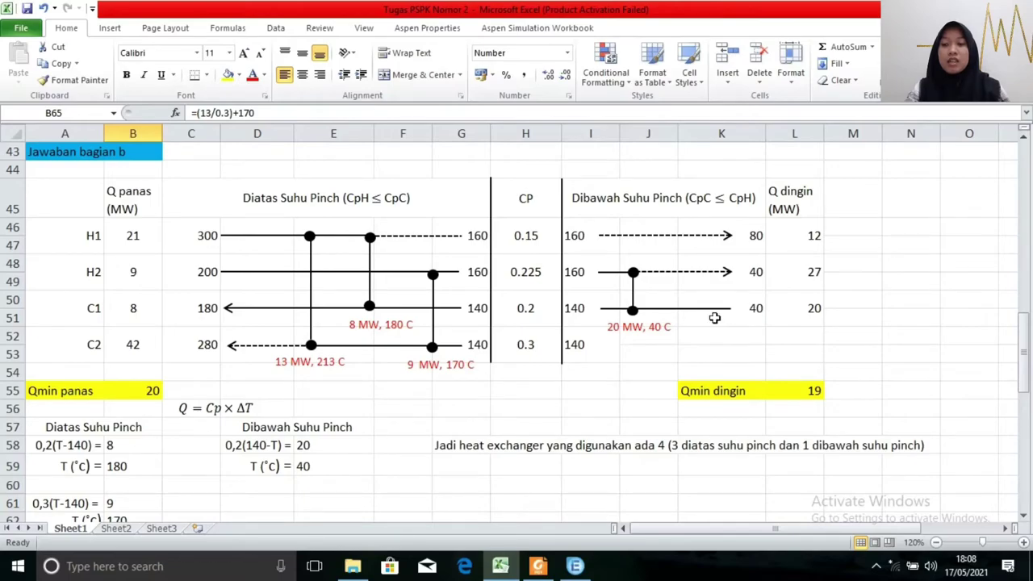
click(73, 307)
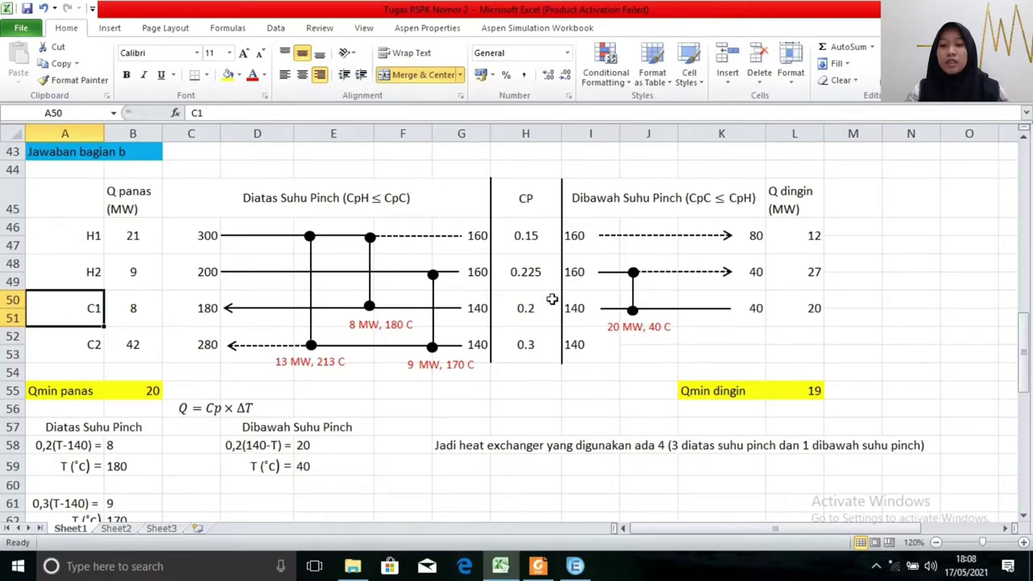
click(525, 307)
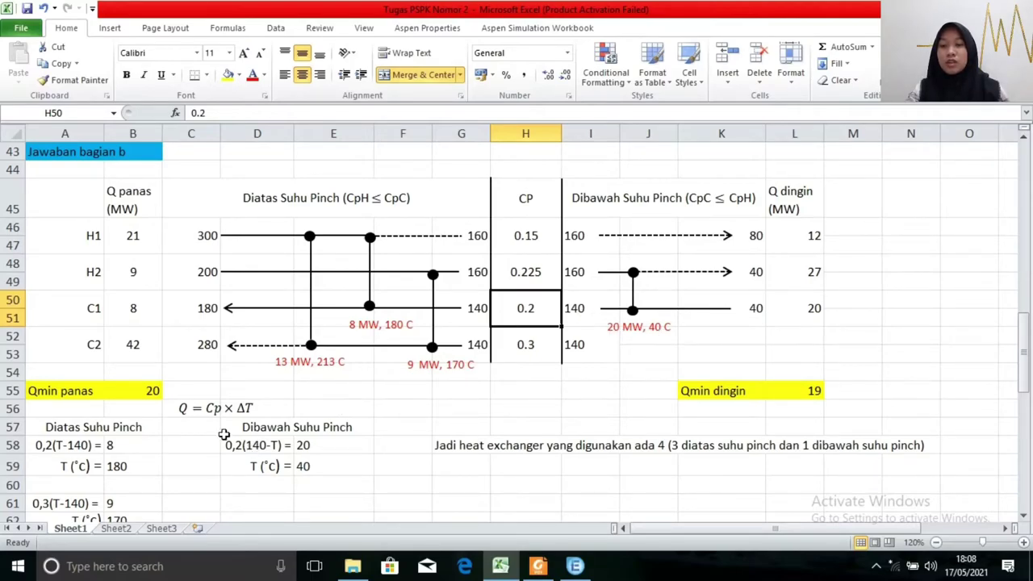
click(319, 466)
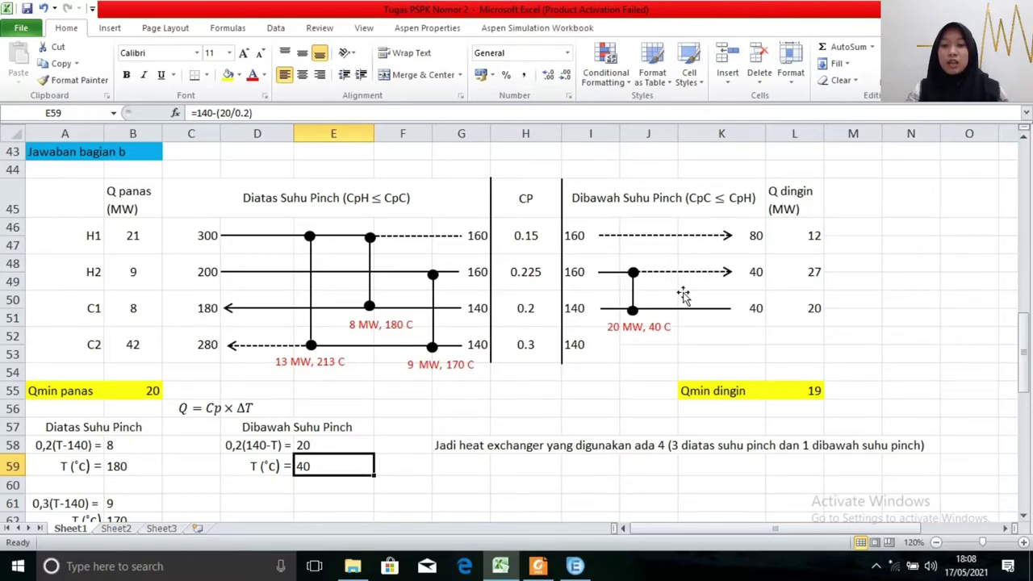
click(816, 274)
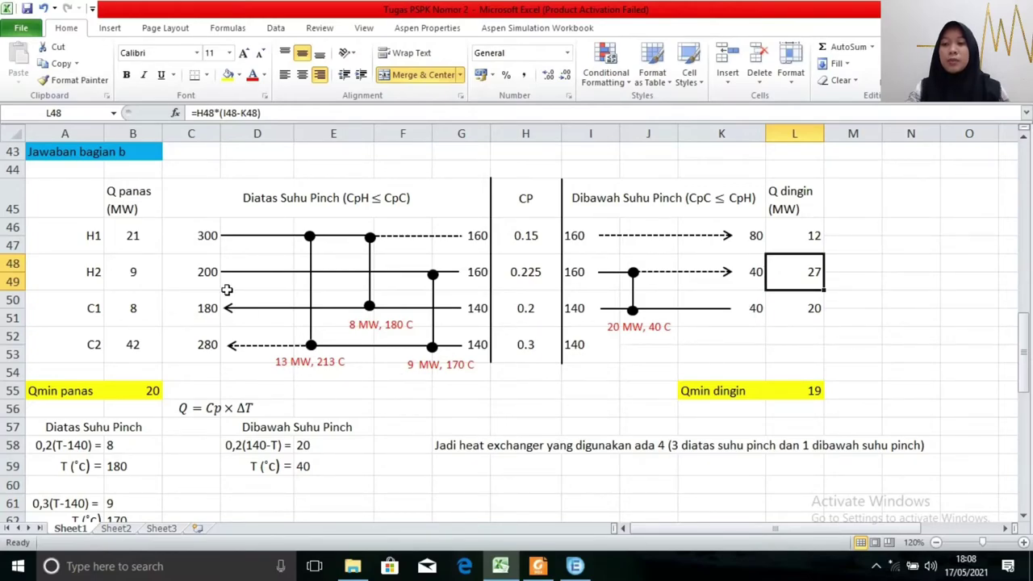
Read the concluding statement on the number of heat exchangers used above and below the pinch.
click(454, 444)
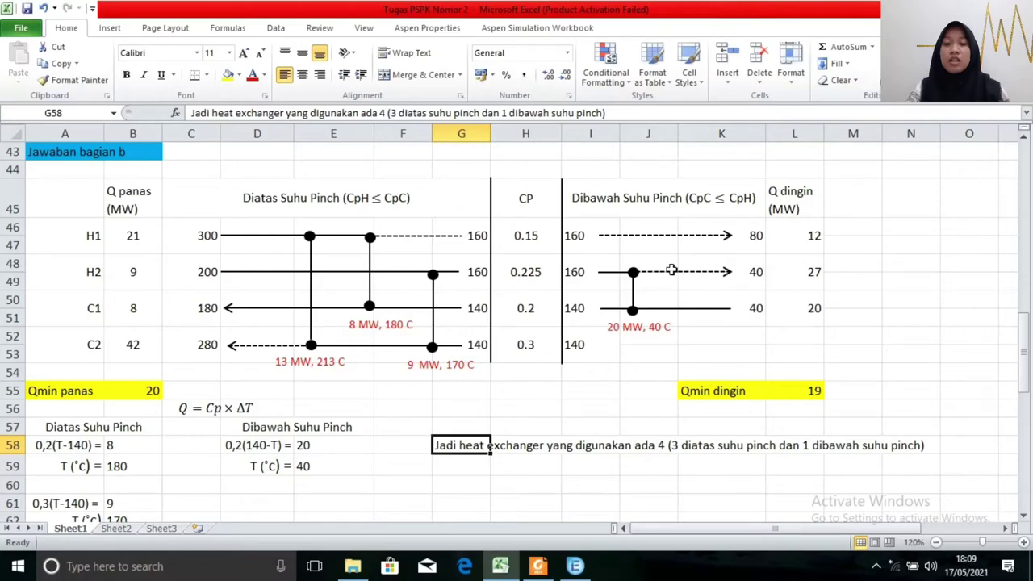
click(452, 457)
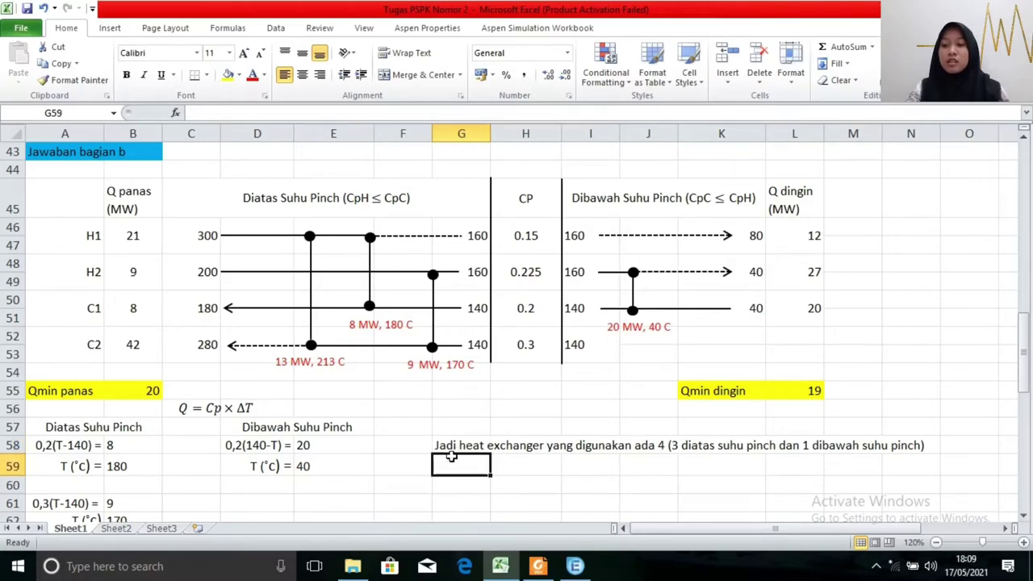
click(456, 440)
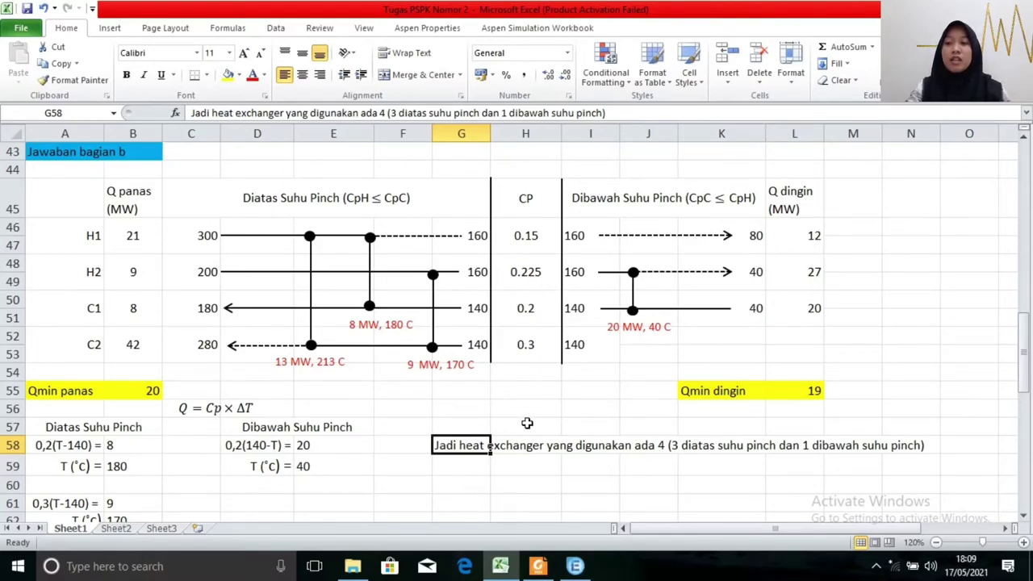
Open the maximized HEN Design grid diagram in Aspen Energy Analyzer and compare its exchanger matches with the Excel worksheet's grid.
click(576, 566)
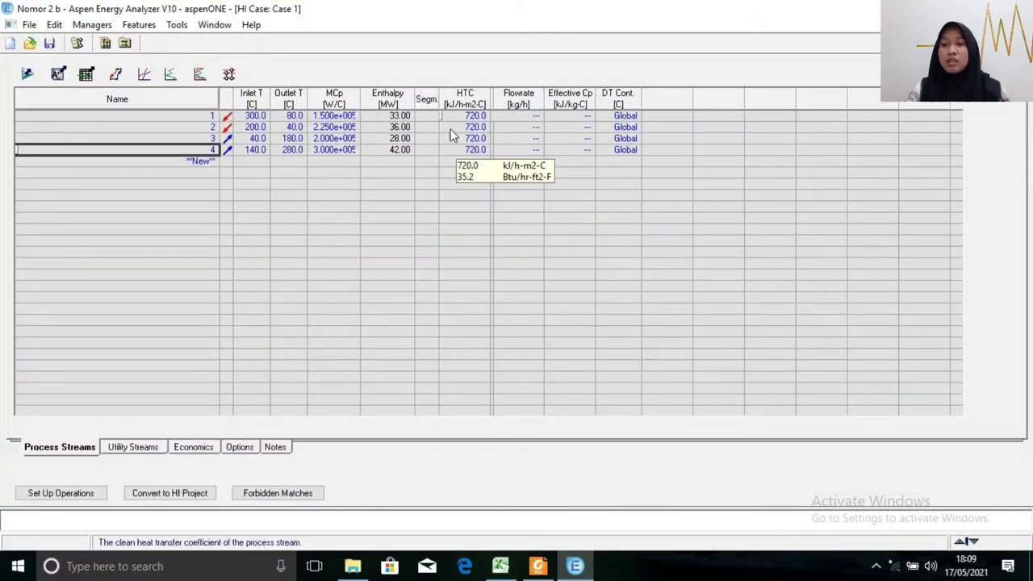
click(229, 74)
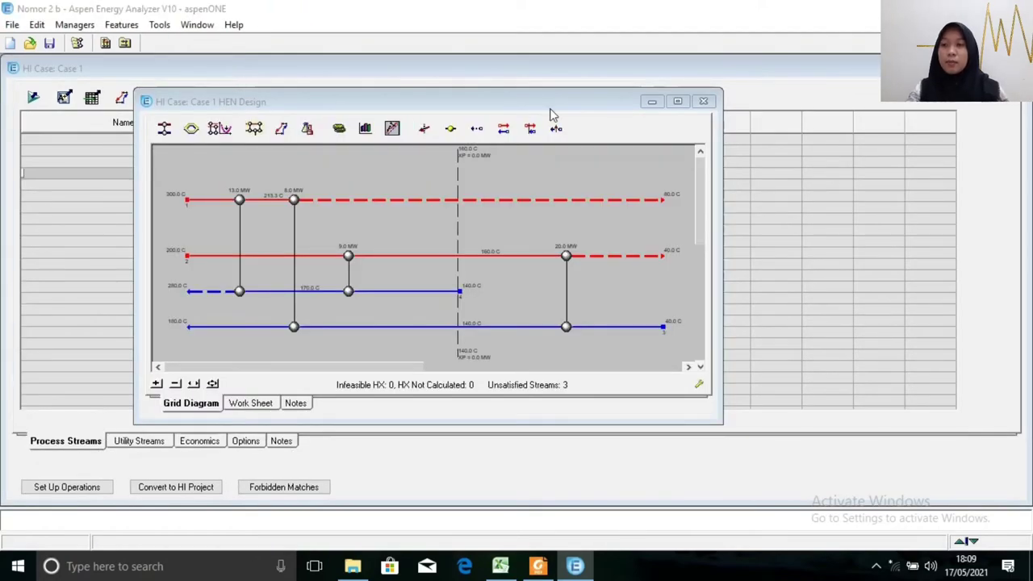
click(678, 102)
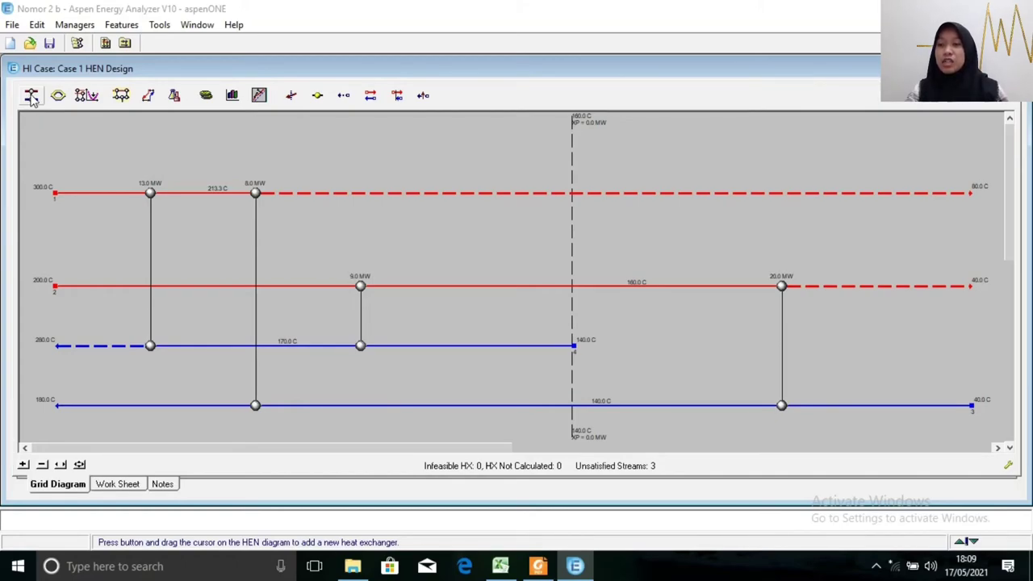
drag(32, 97, 374, 151)
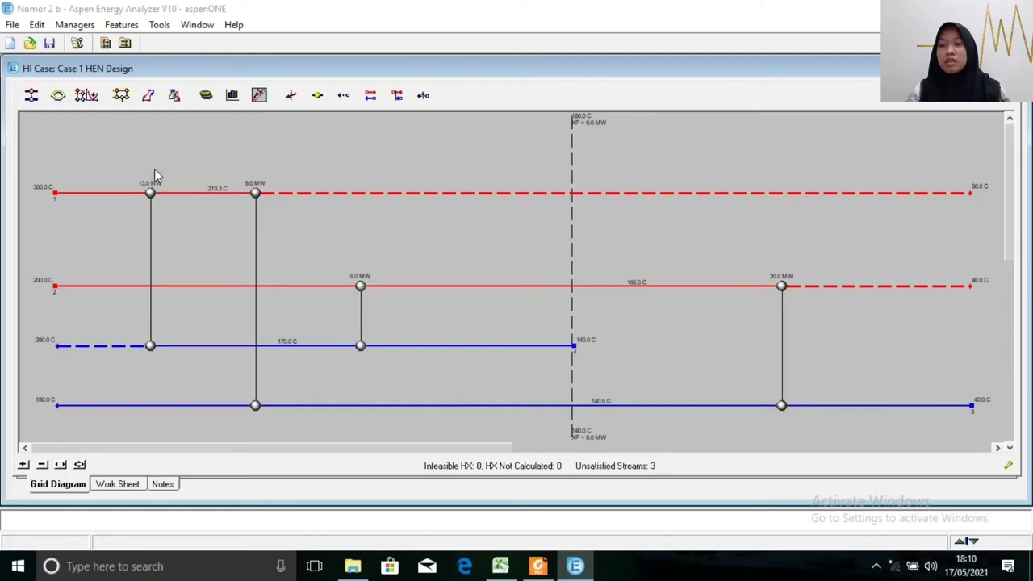
mouse_move(759, 272)
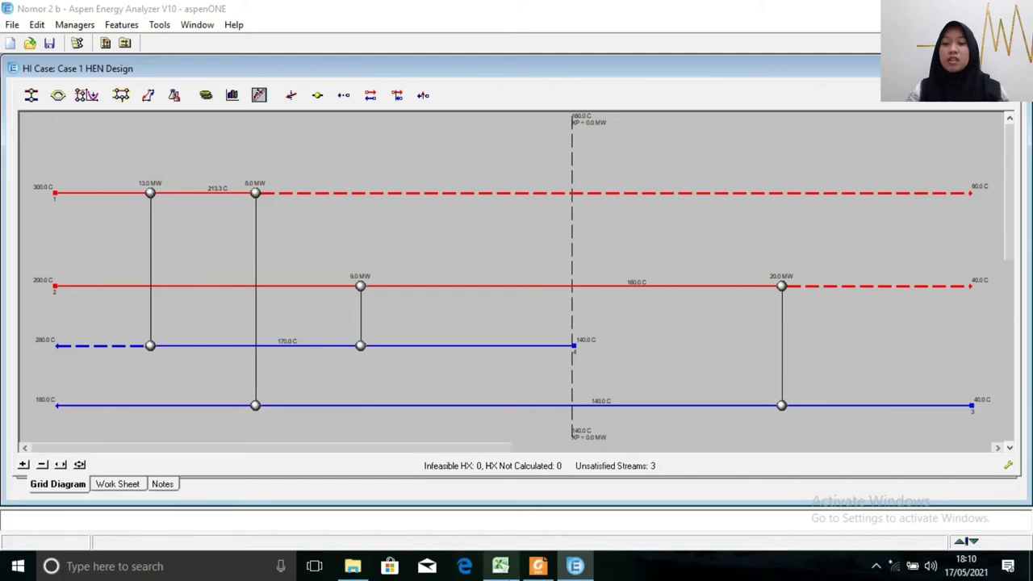
click(513, 574)
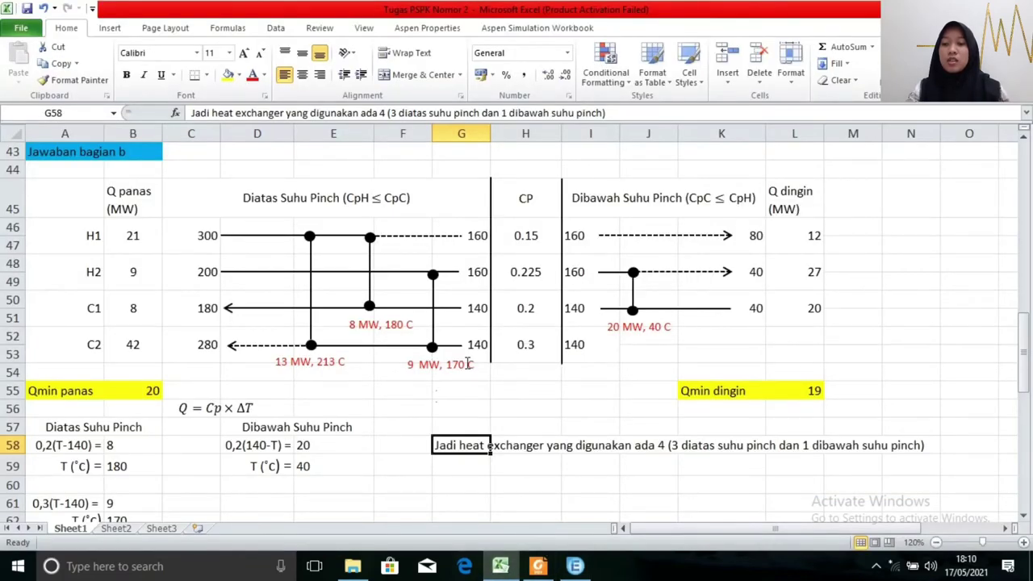